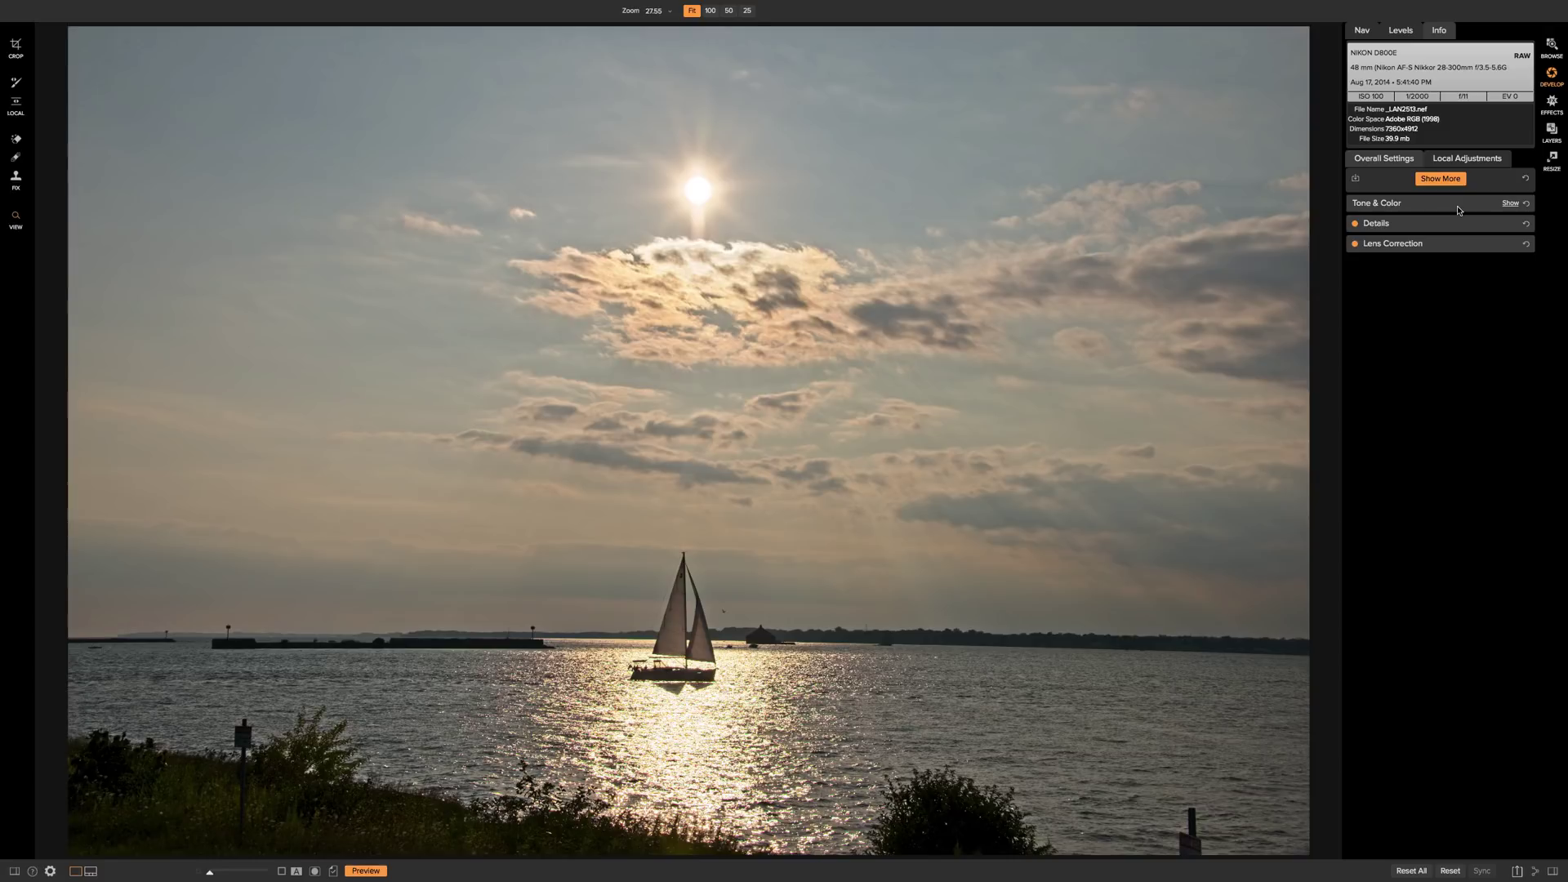
Step: Select the Local Adjustable Gradient tool to start a new local Adjustment layer
{"action": "mouse_move", "coordinate": [31, 219]}
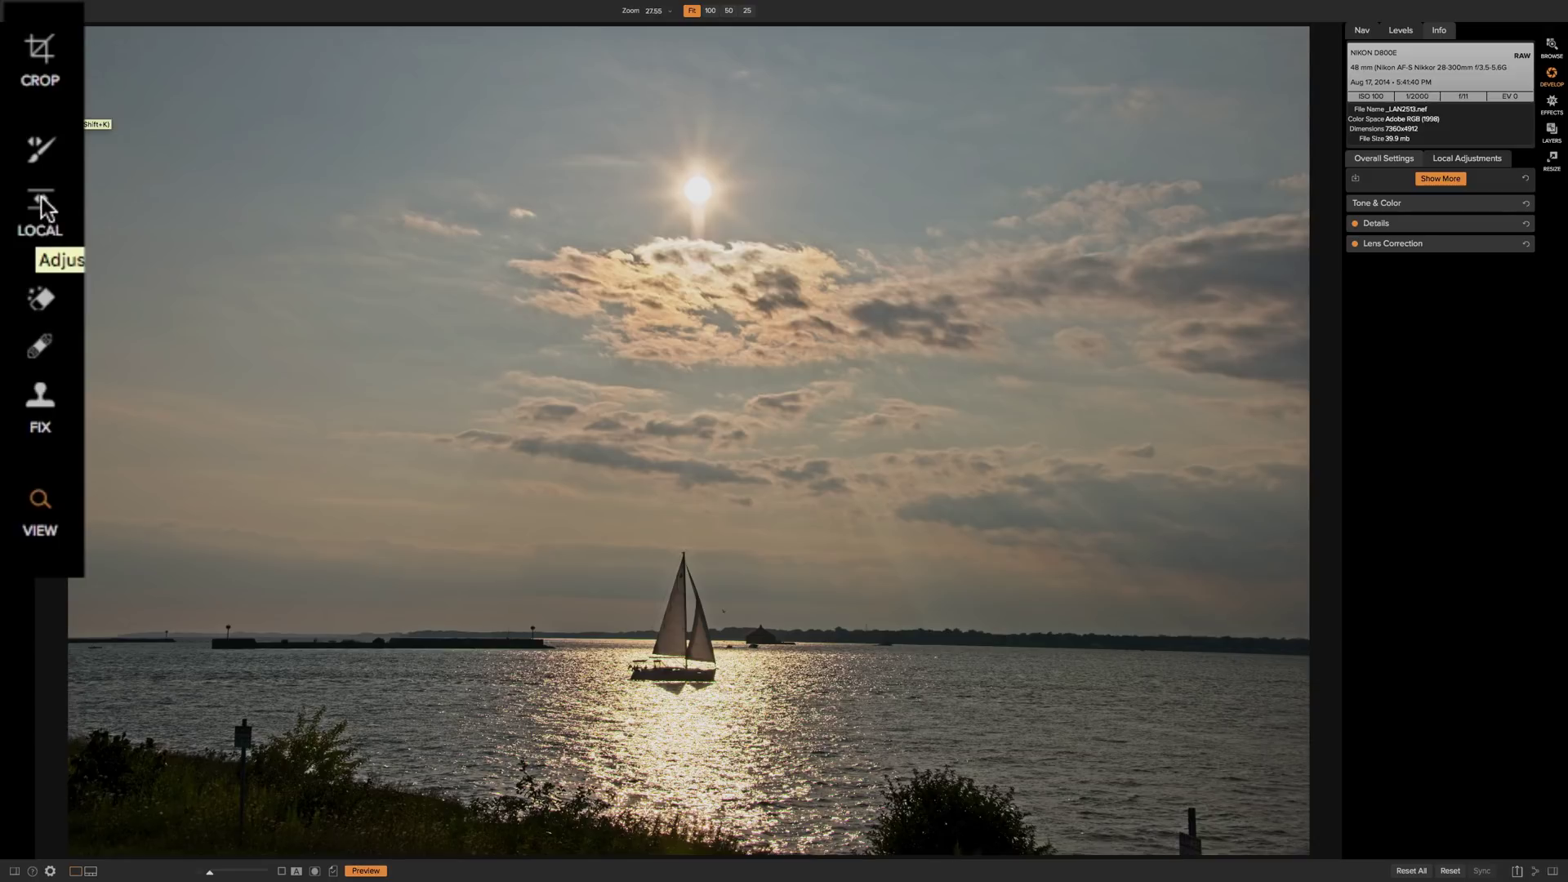
{"action": "left_click", "coordinate": [42, 198]}
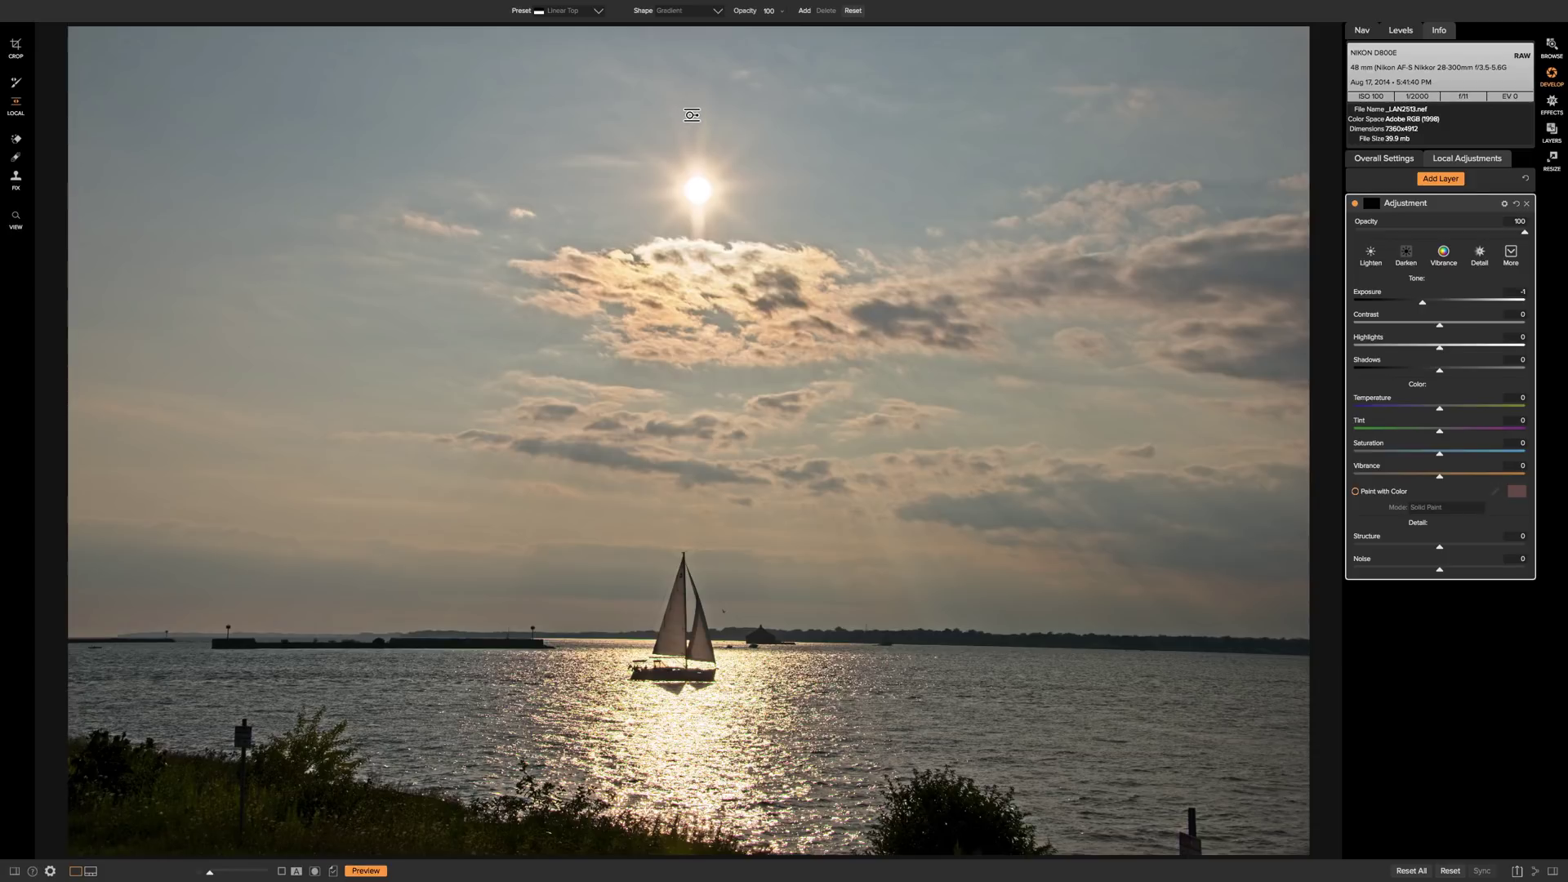
{"action": "mouse_move", "coordinate": [690, 122]}
{"action": "left_mouse_down"}
{"action": "mouse_move", "coordinate": [704, 617]}
{"action": "mouse_move", "coordinate": [701, 589]}
{"action": "left_mouse_up"}
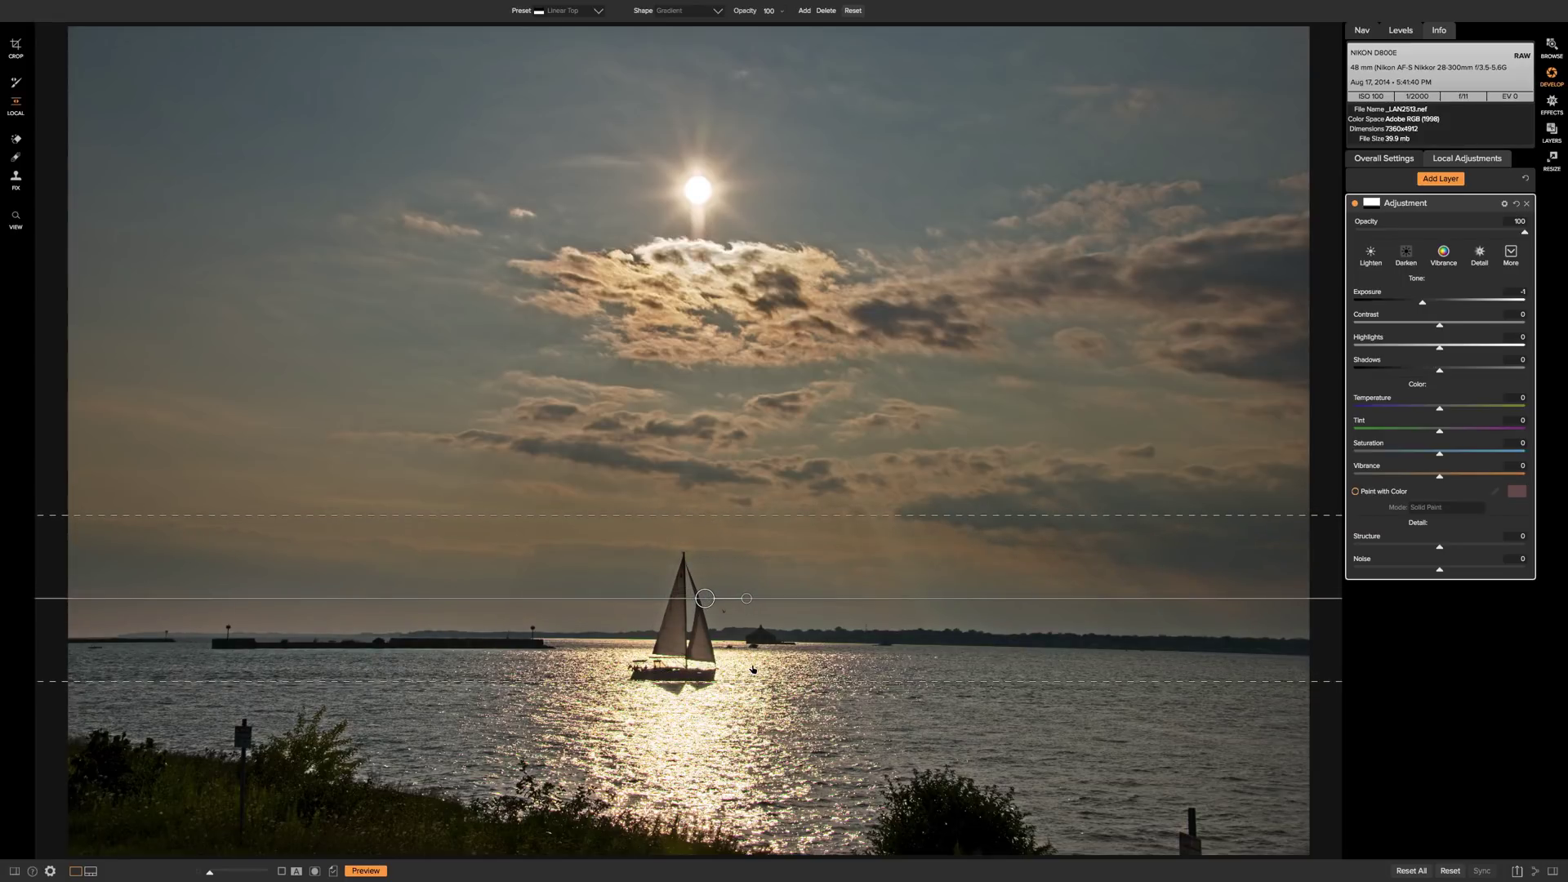
{"action": "key", "text": "Delete"}
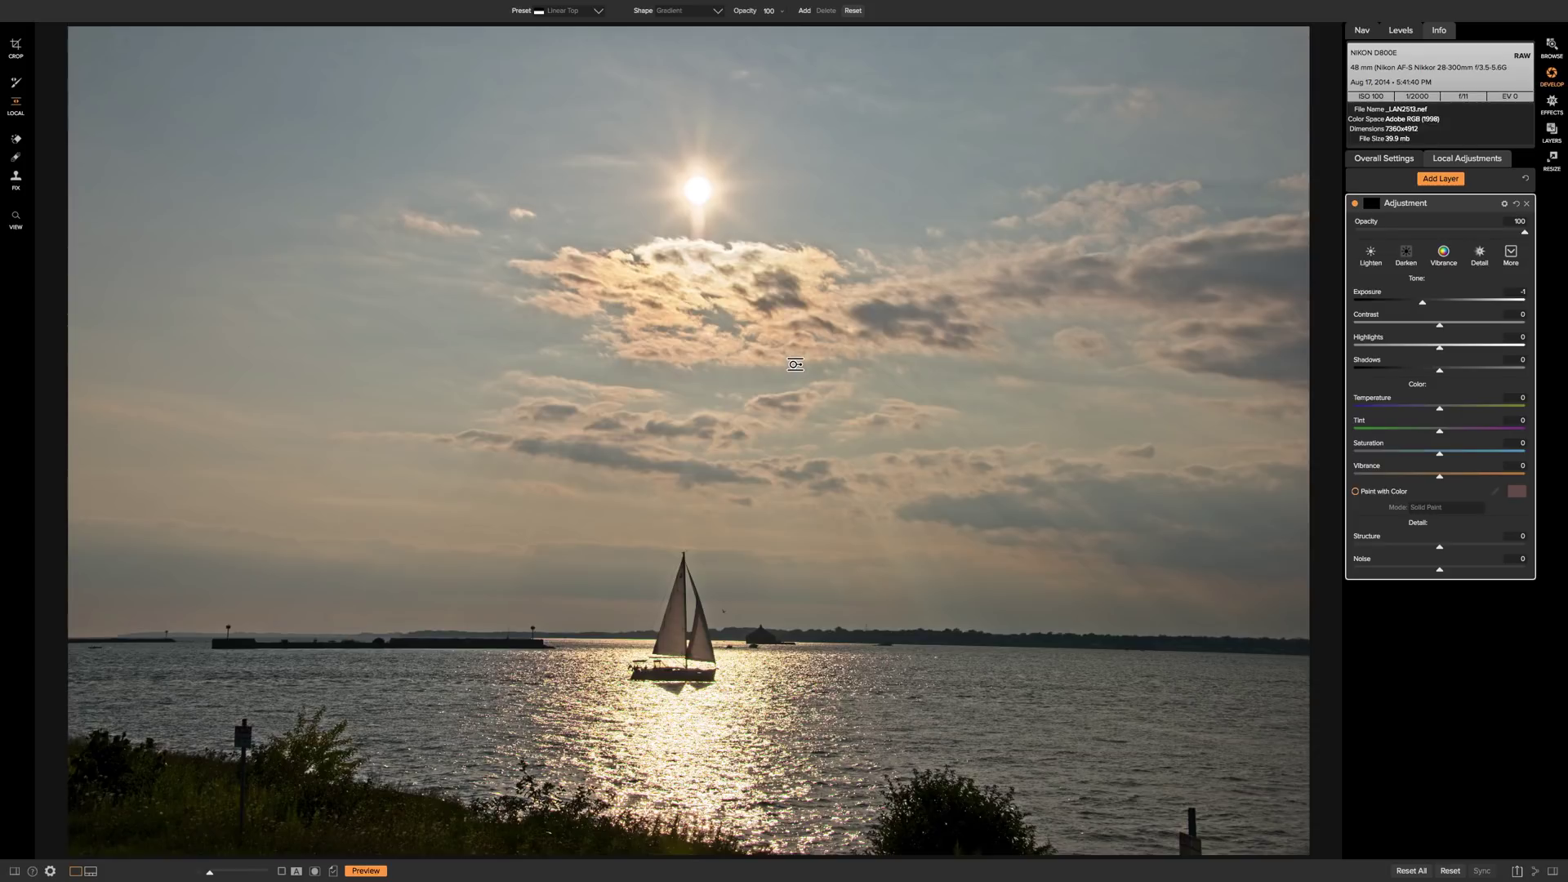
{"action": "left_click", "coordinate": [1263, 72]}
{"action": "left_click_drag", "start_coordinate": [1264, 72], "coordinate": [665, 548]}
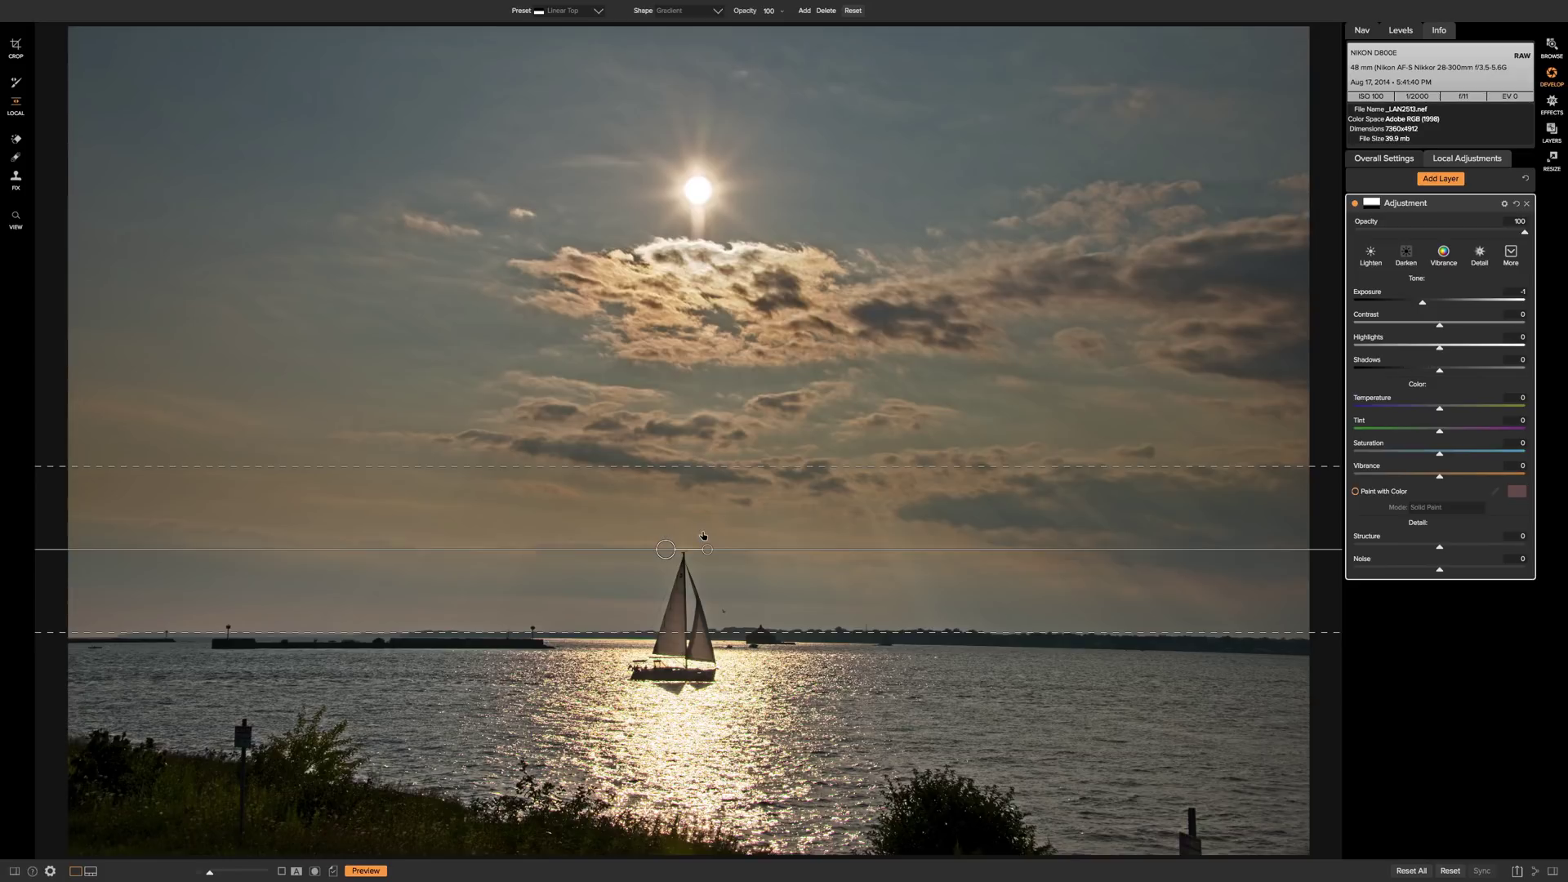
{"action": "key", "text": "Delete"}
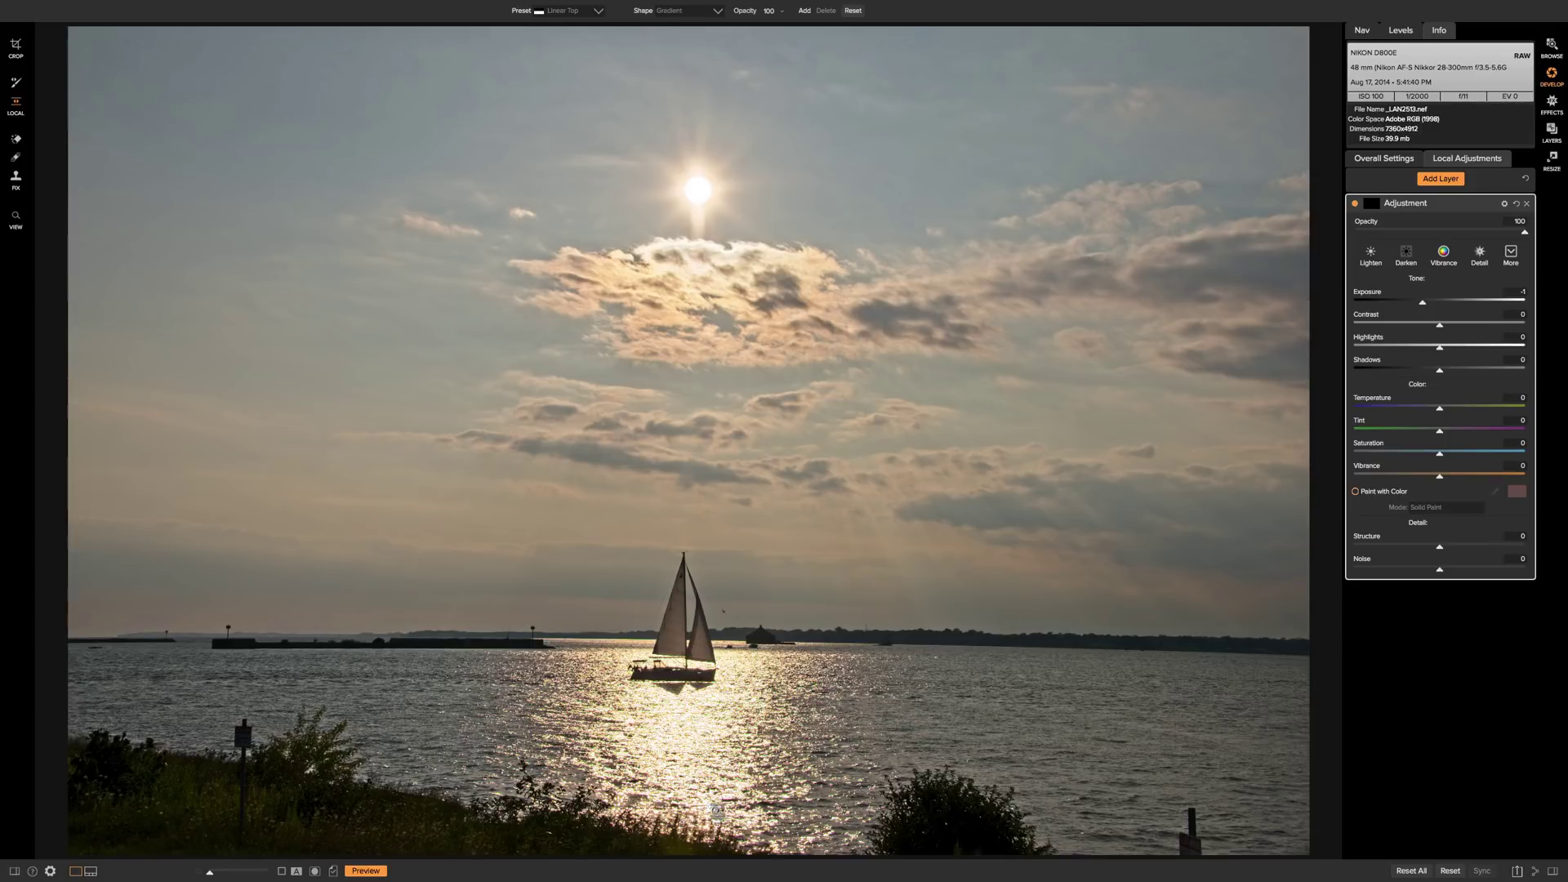
{"action": "left_click", "coordinate": [711, 834]}
{"action": "left_click_drag", "start_coordinate": [711, 834], "coordinate": [716, 592]}
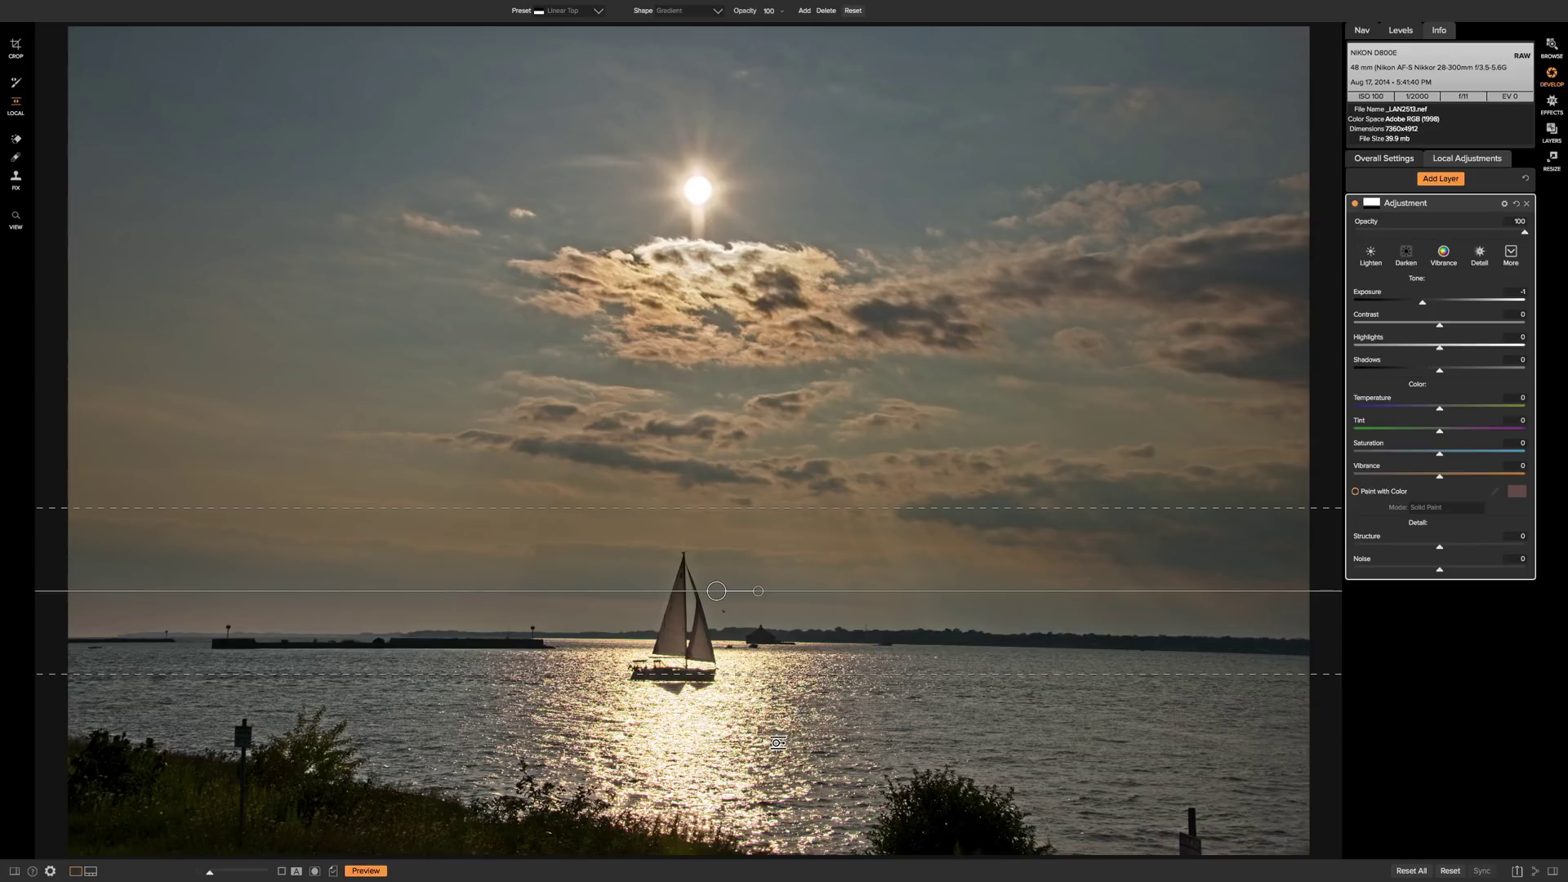
{"action": "key", "text": "Delete"}
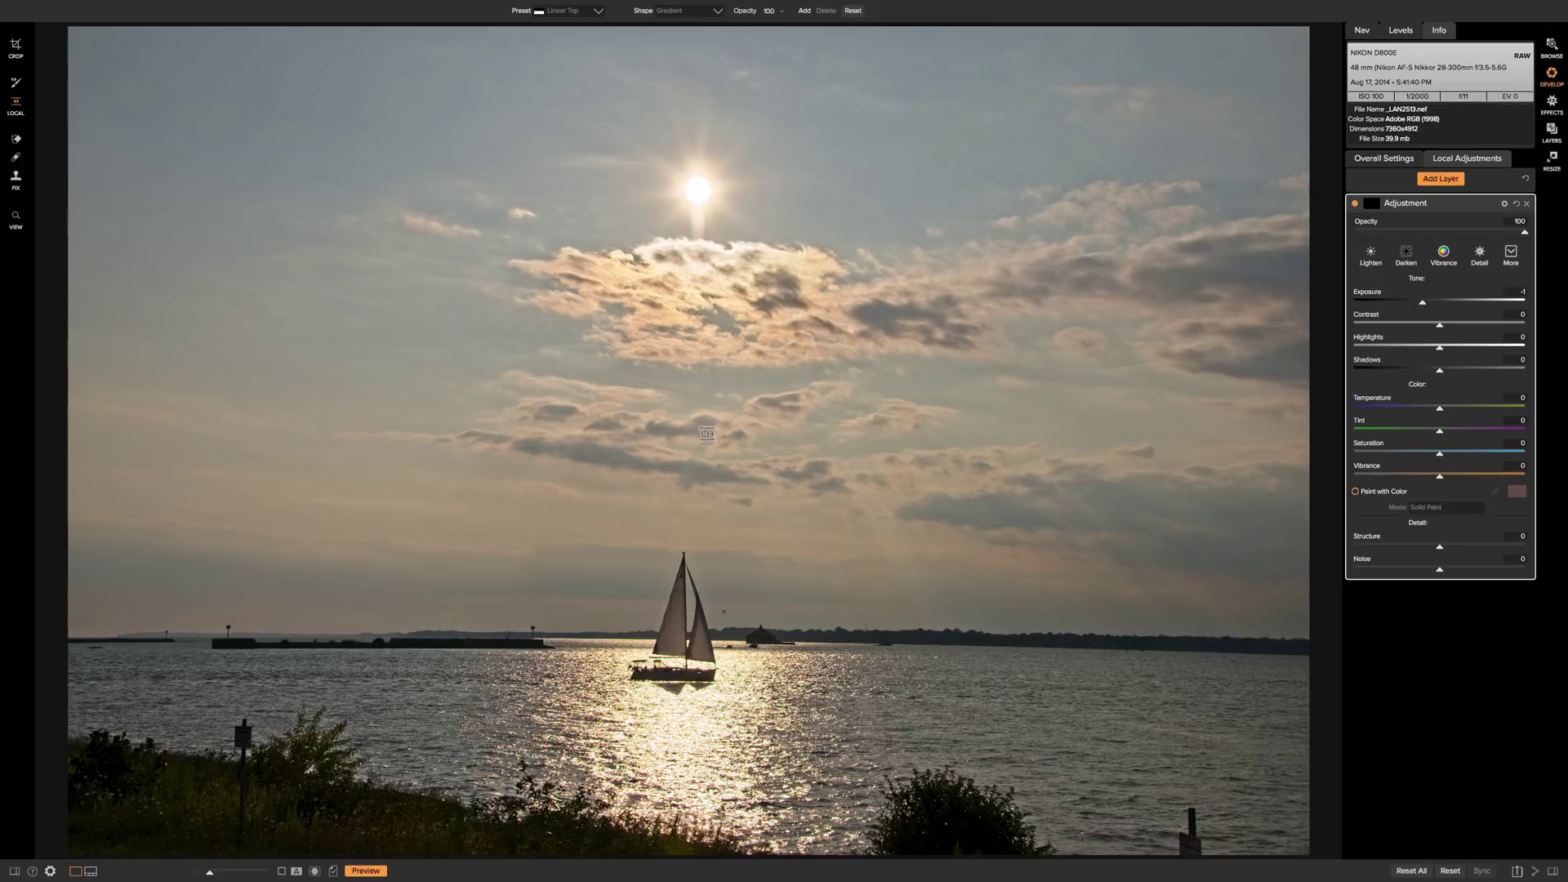
Step: Place a gradient in the sky, slide it right along the horizon, and tilt it steeply
{"action": "left_click", "coordinate": [705, 392]}
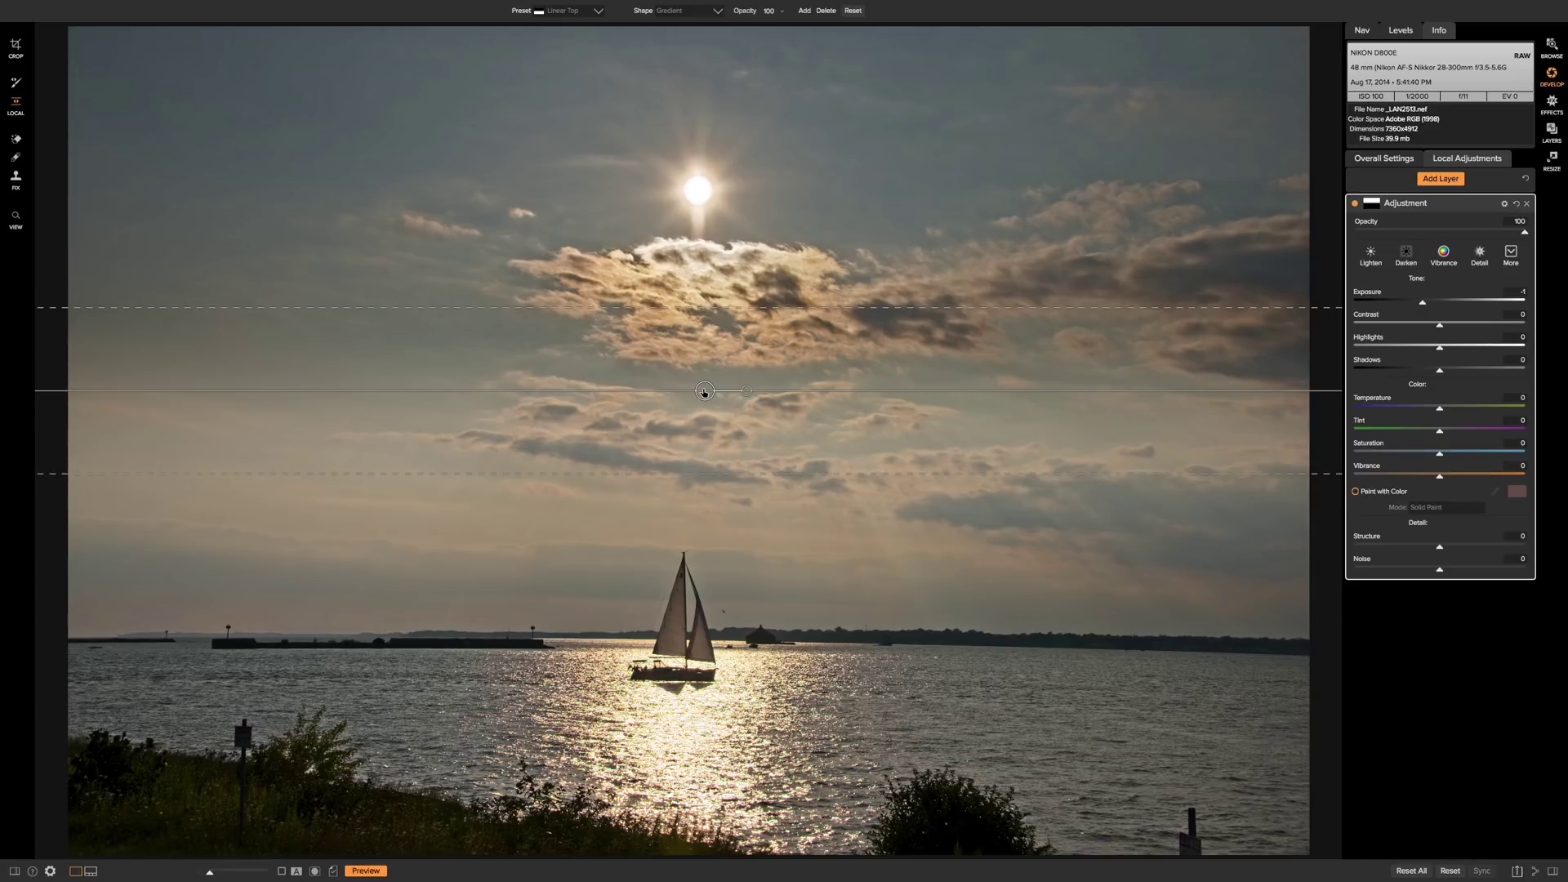
{"action": "left_click_drag", "start_coordinate": [704, 392], "coordinate": [686, 632]}
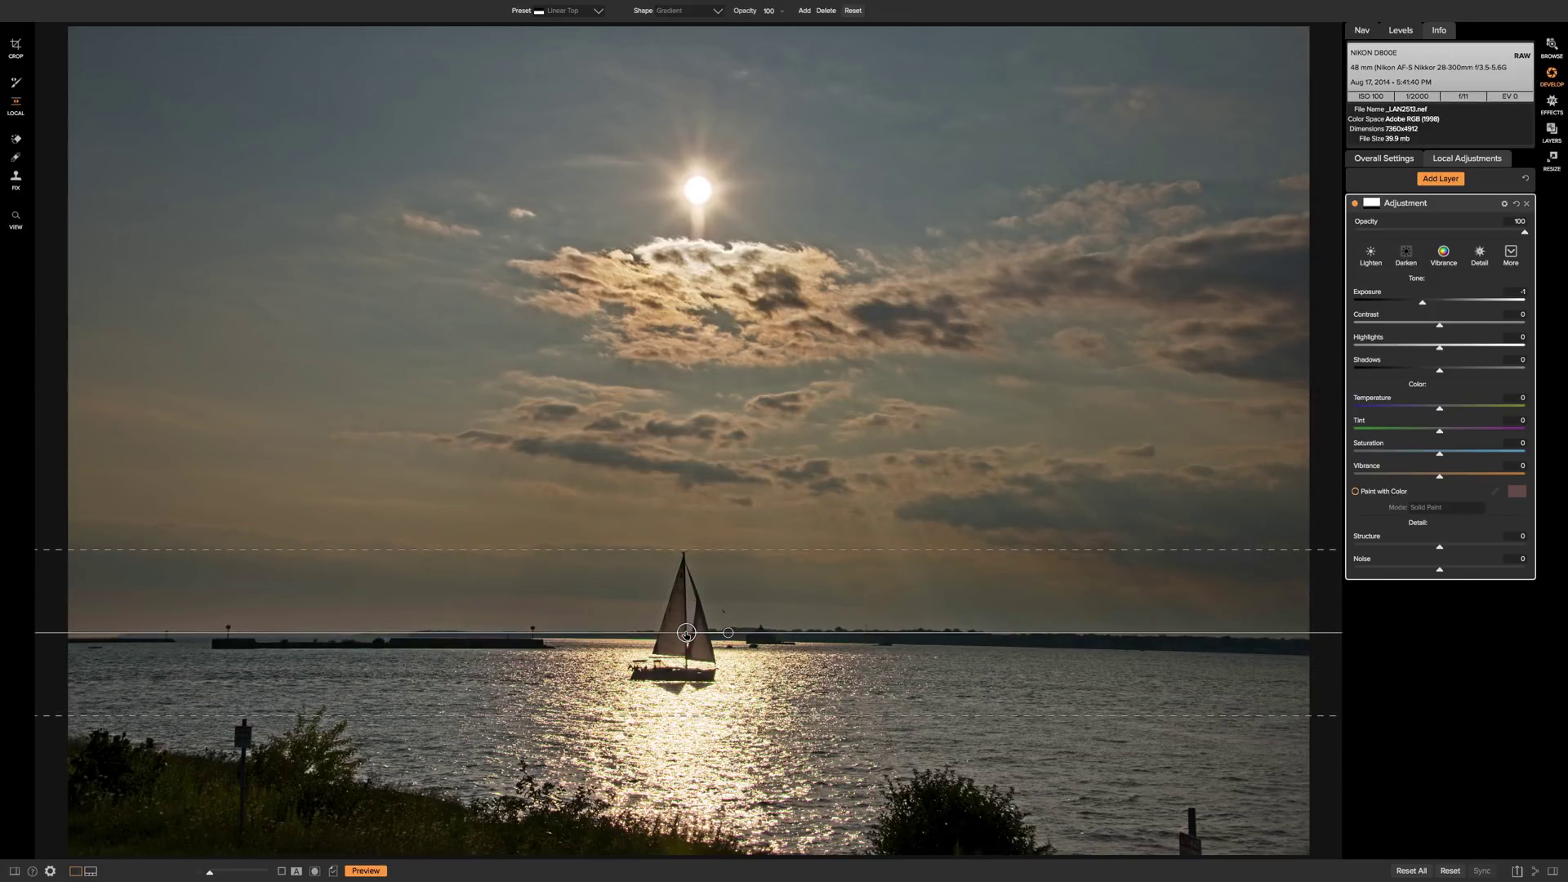
{"action": "left_click_drag", "start_coordinate": [686, 634], "coordinate": [743, 639]}
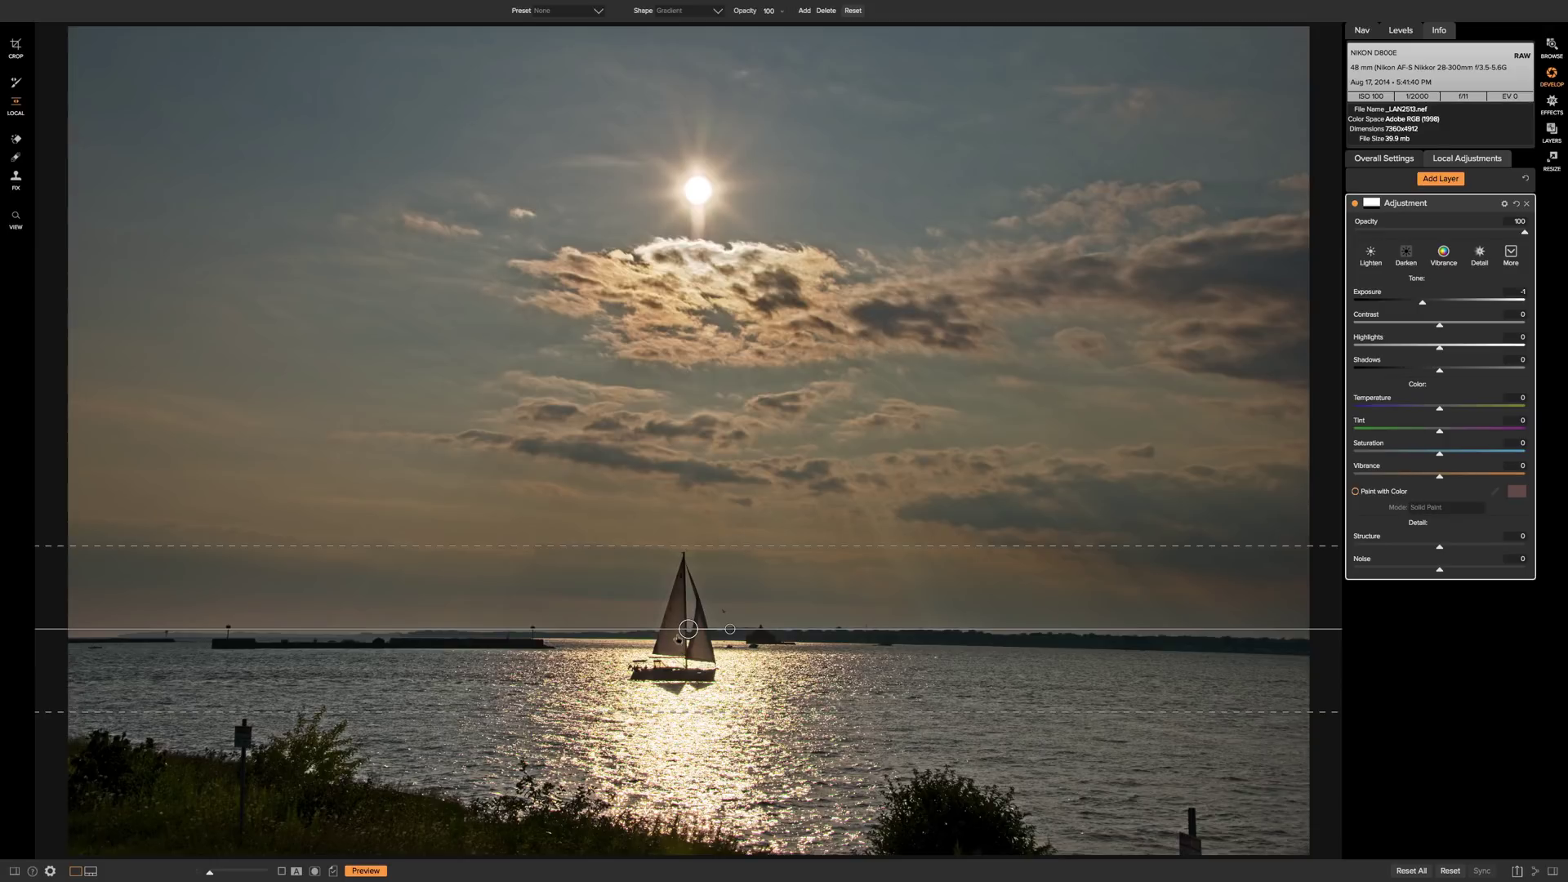
{"action": "left_click_drag", "start_coordinate": [688, 630], "coordinate": [1212, 627]}
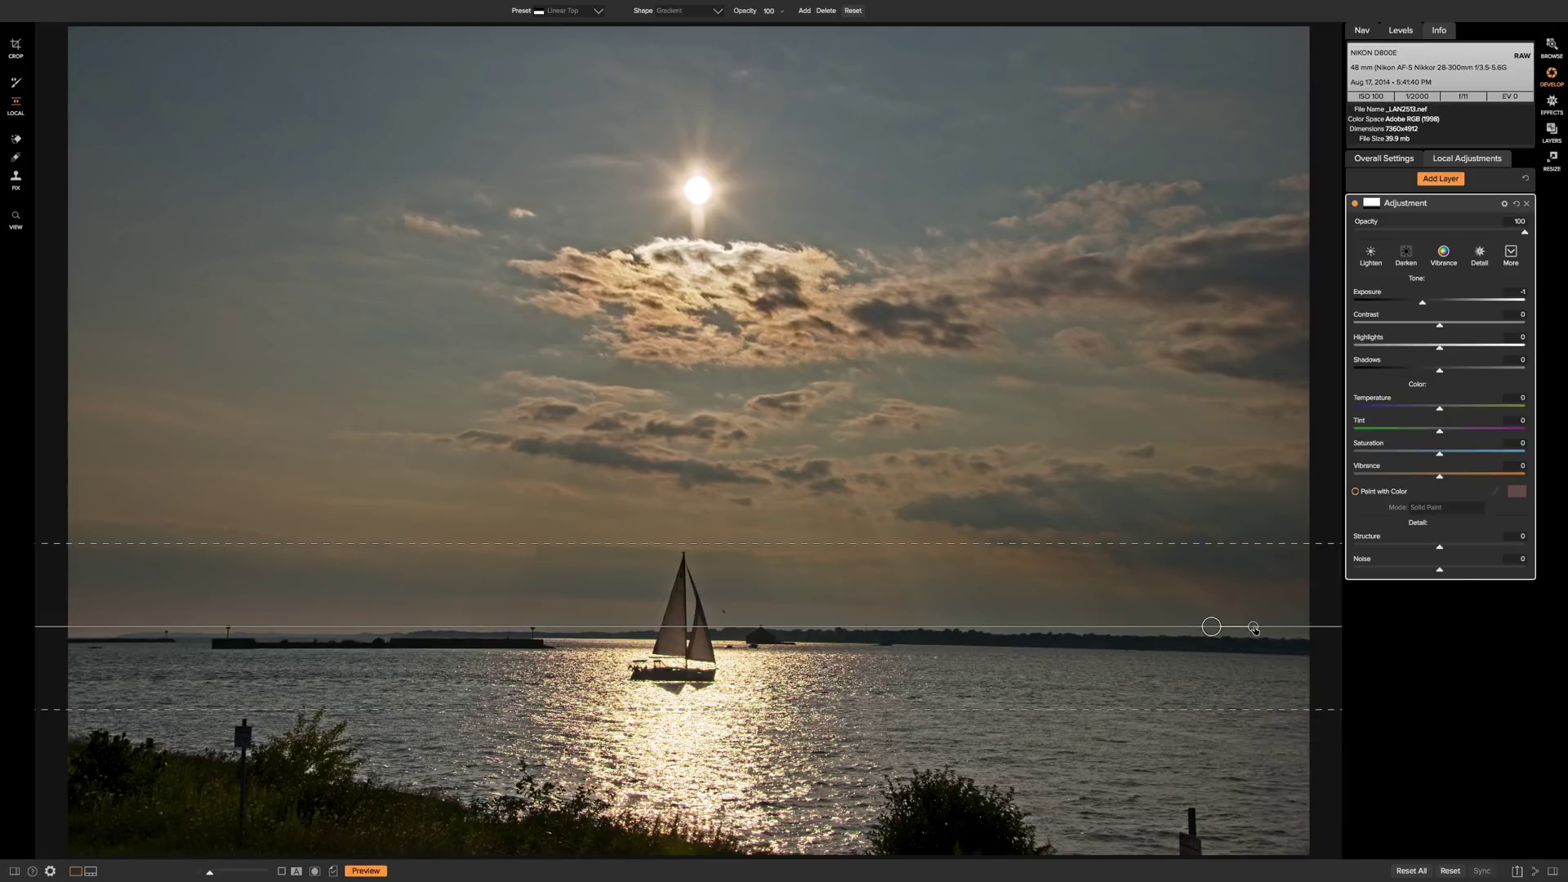
{"action": "left_click_drag", "start_coordinate": [1253, 628], "coordinate": [1234, 663]}
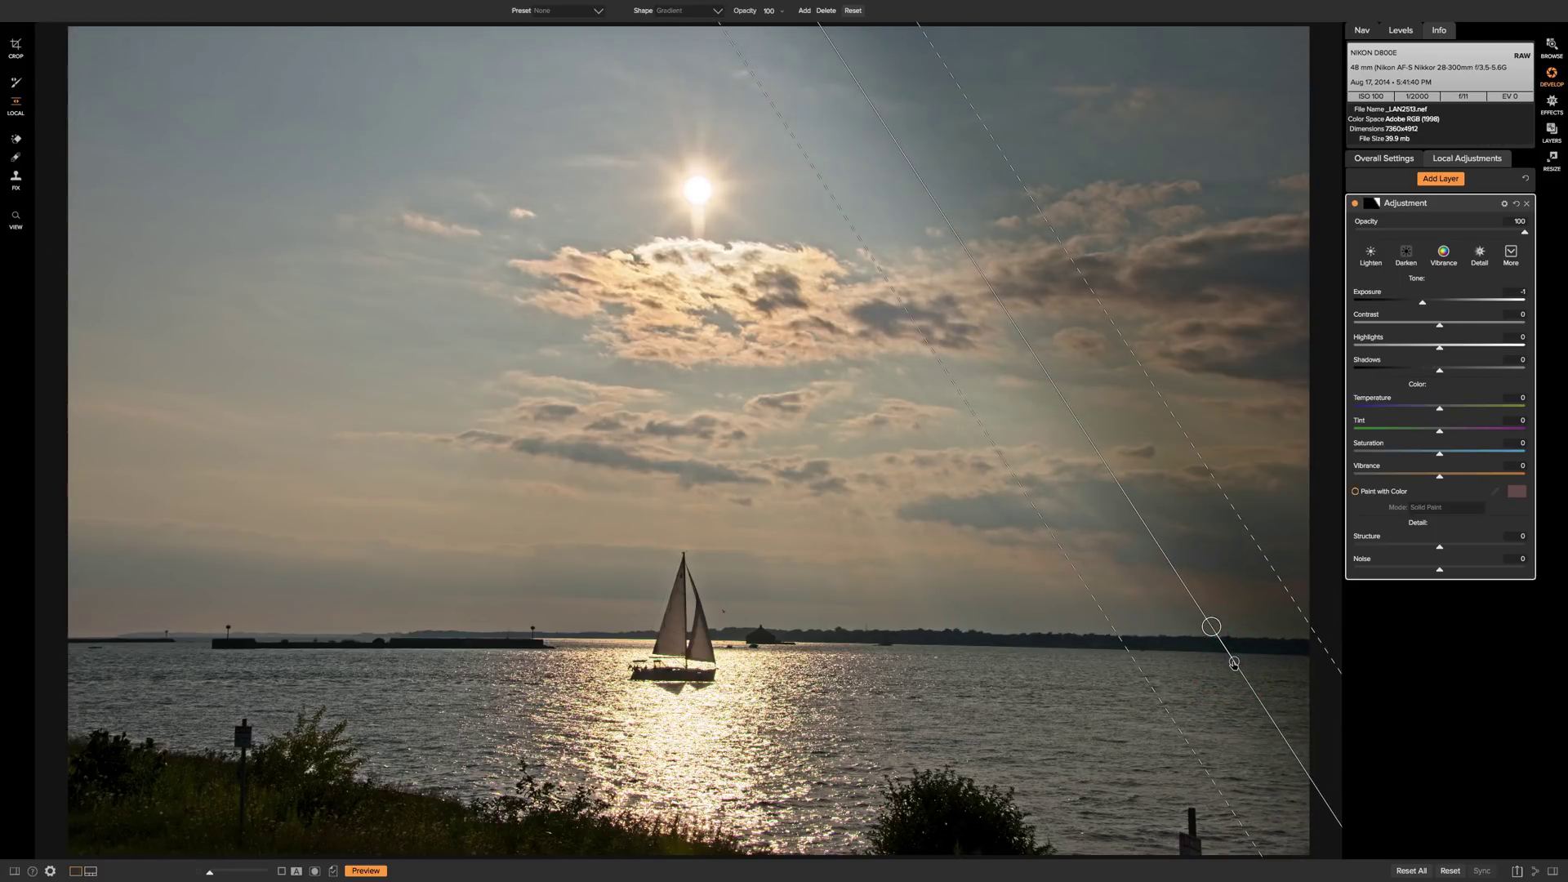
Step: Undo the tilt, re-centre the level gradient on the horizon, and adjust its feather lines
{"action": "key", "text": "ctrl+z"}
{"action": "left_click_drag", "start_coordinate": [1245, 653], "coordinate": [724, 626]}
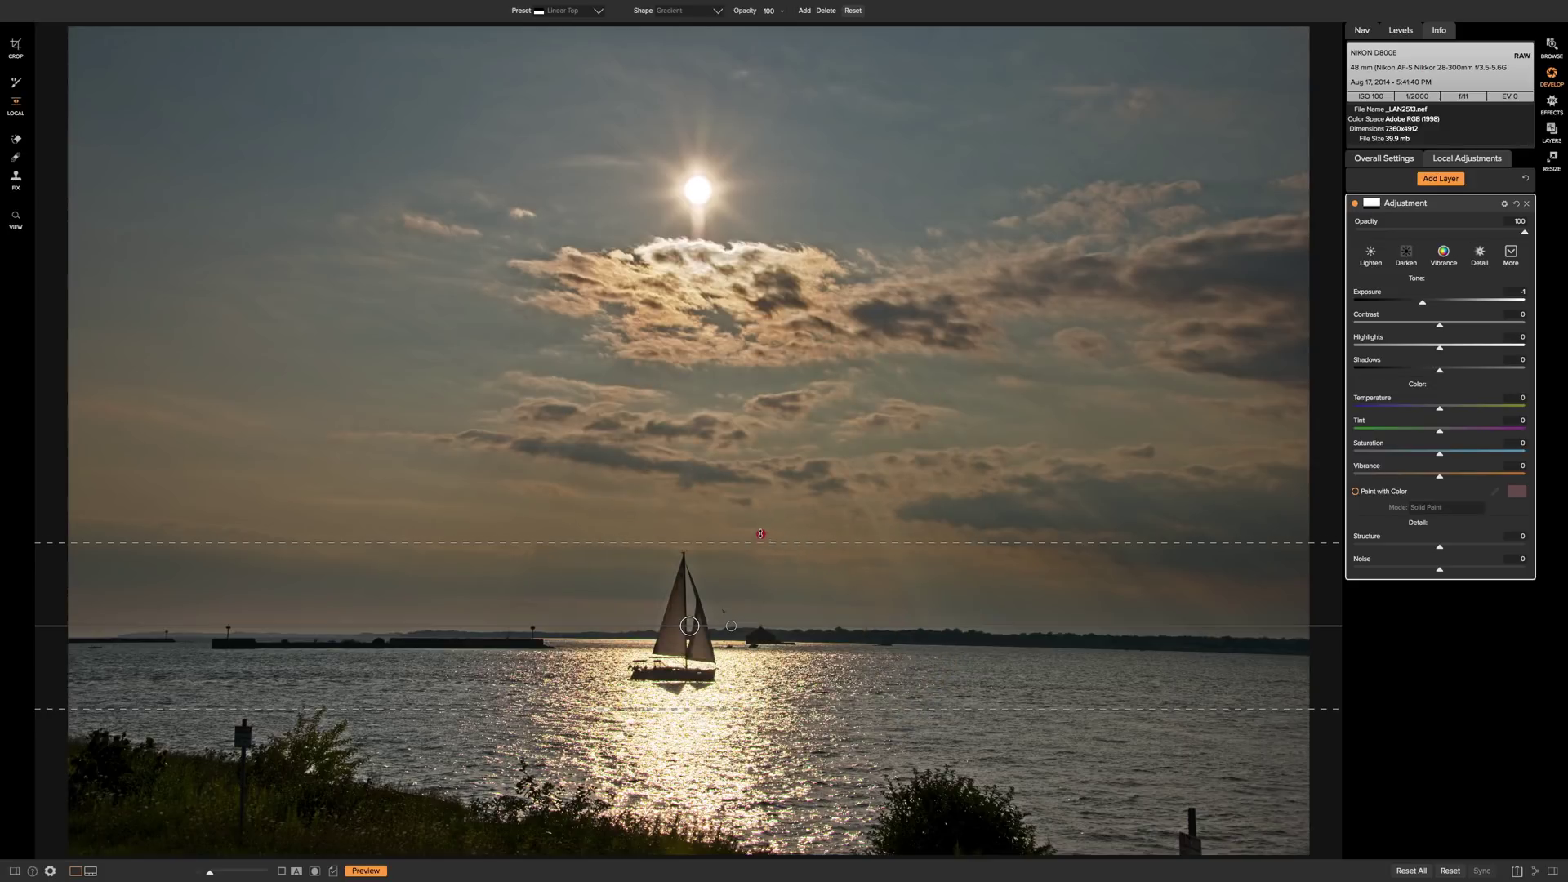
{"action": "left_click_drag", "start_coordinate": [760, 534], "coordinate": [770, 473]}
{"action": "left_click_drag", "start_coordinate": [771, 561], "coordinate": [772, 561]}
{"action": "left_click_drag", "start_coordinate": [689, 626], "coordinate": [688, 632]}
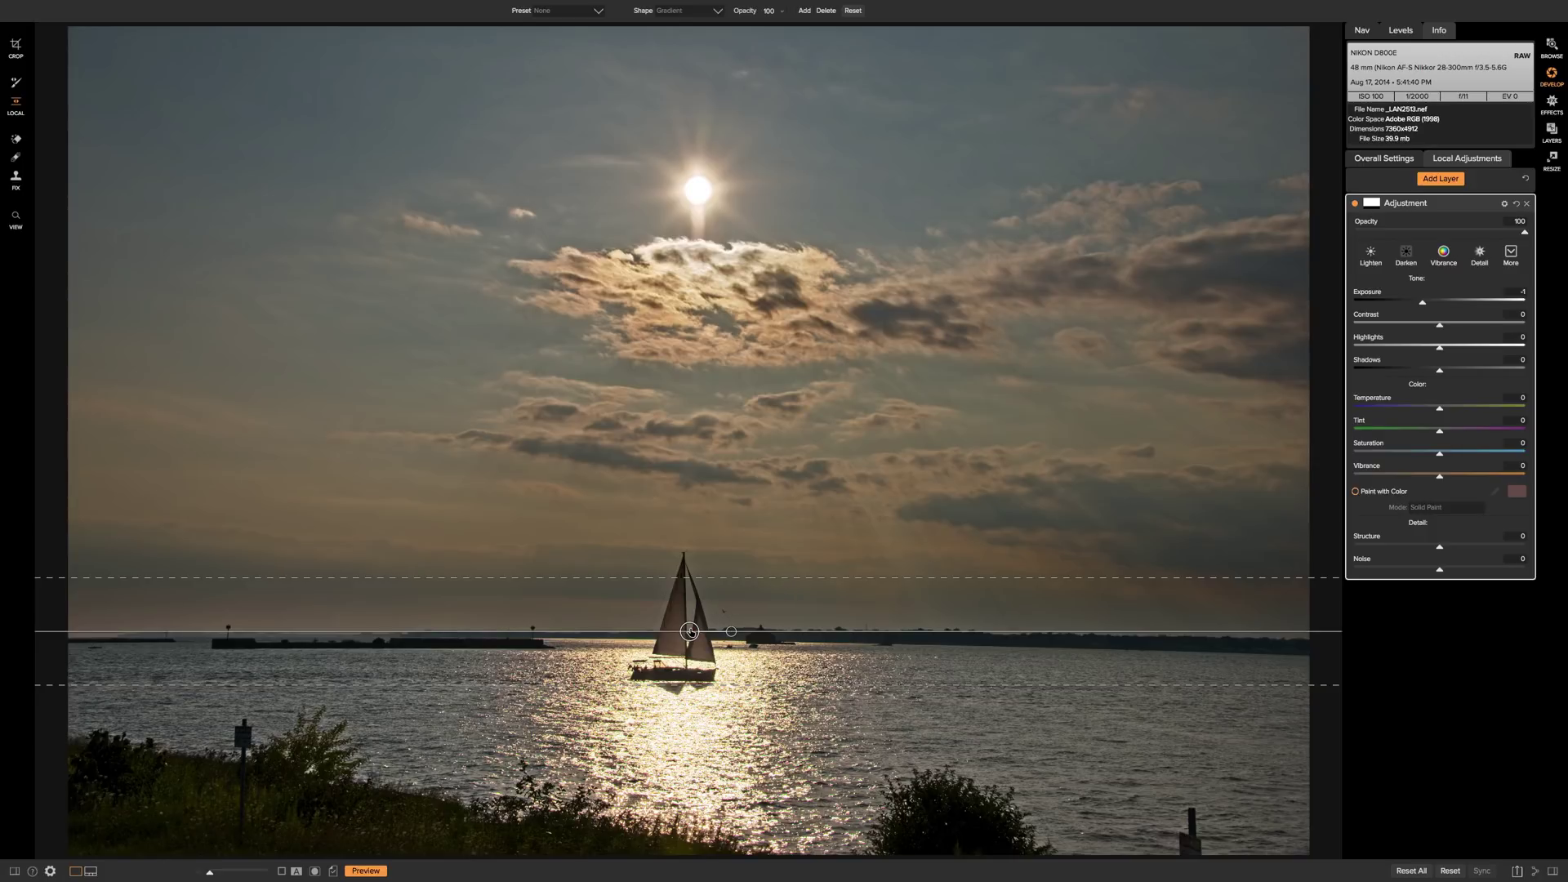
Step: Apply the Linear Top preset, move the gradient to the horizon, and tighten its feather
{"action": "left_click_drag", "start_coordinate": [689, 631], "coordinate": [690, 631]}
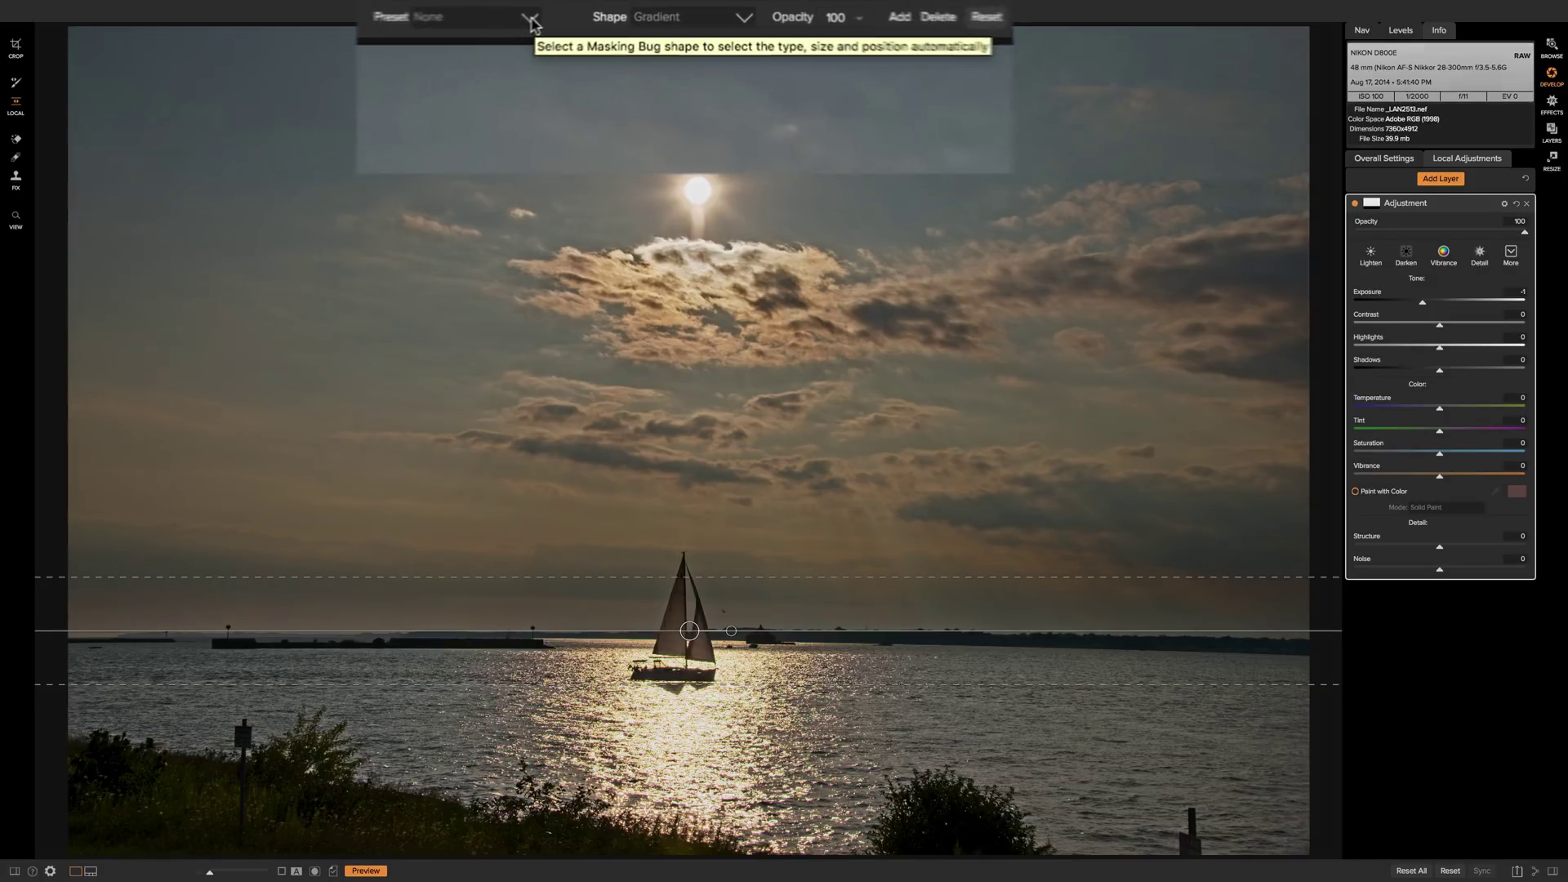
{"action": "left_click", "coordinate": [528, 21]}
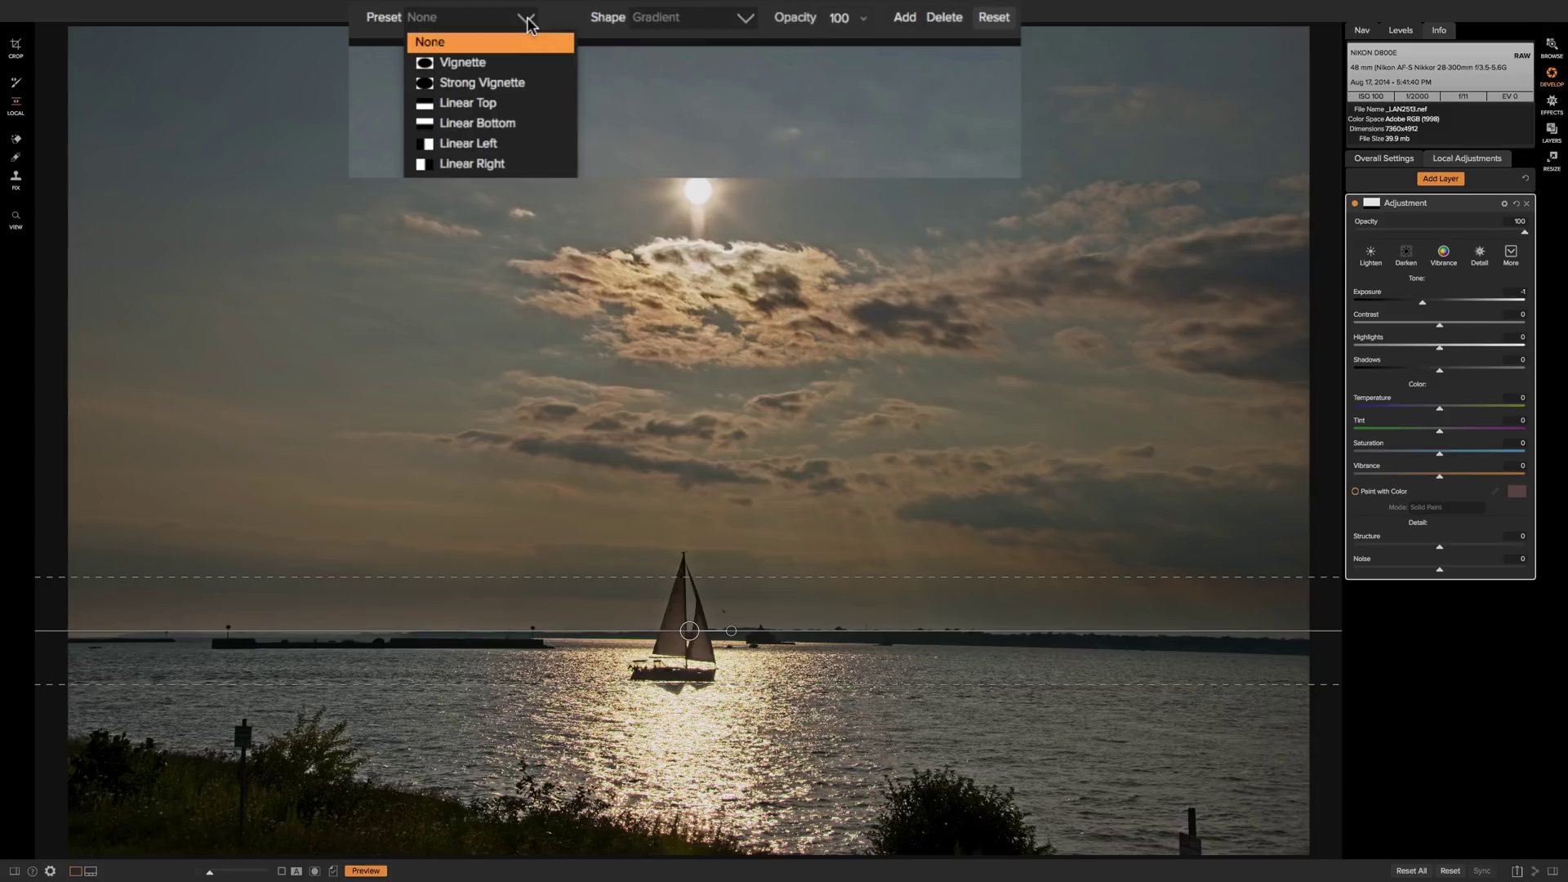
{"action": "left_click", "coordinate": [478, 102]}
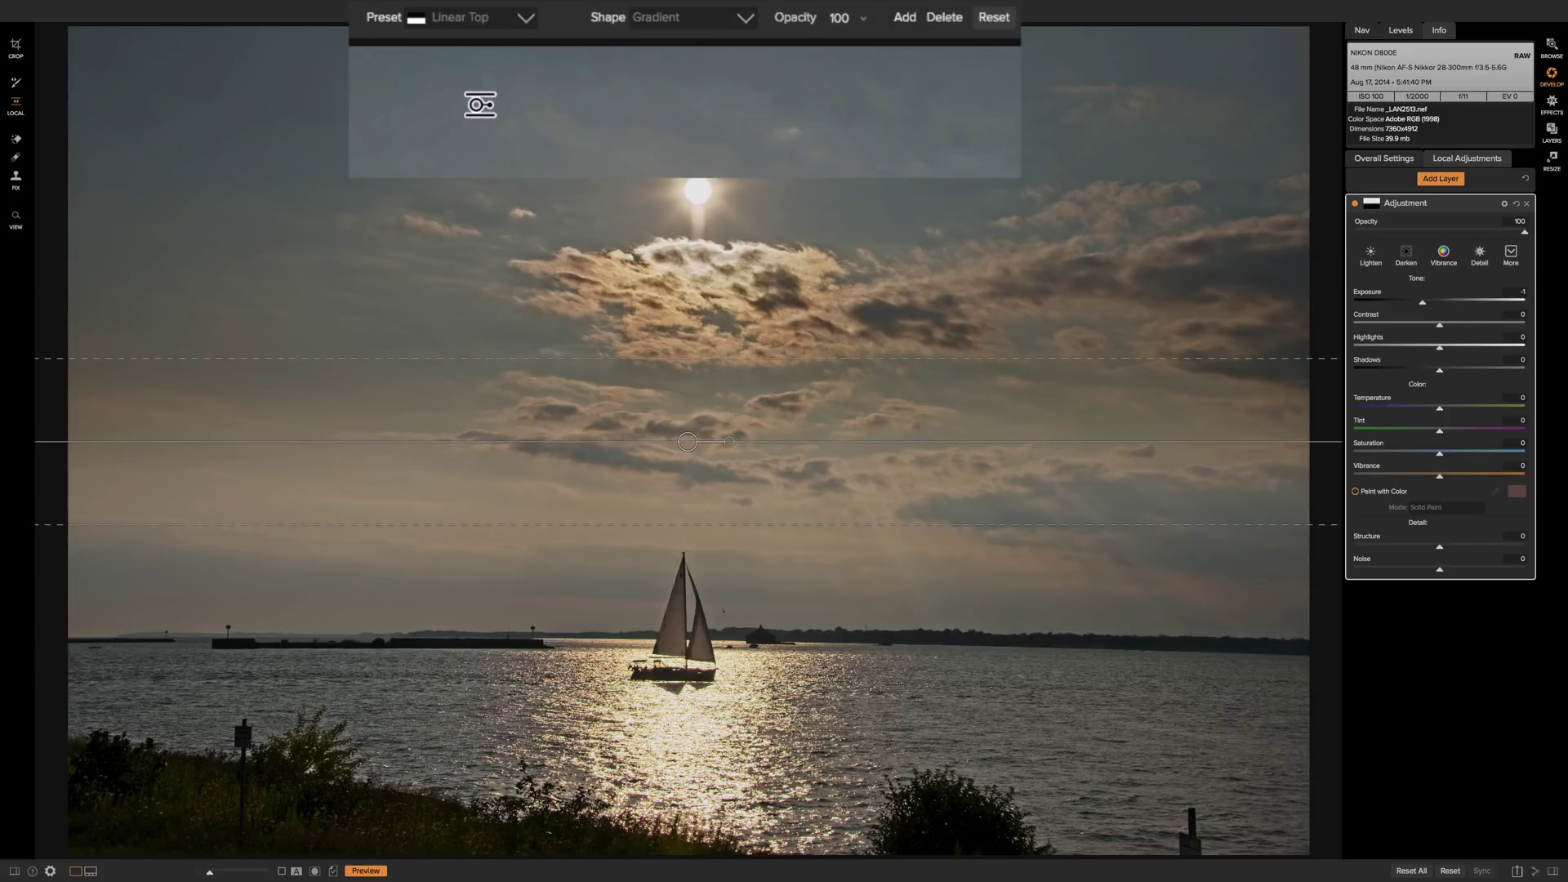
{"action": "left_click_drag", "start_coordinate": [688, 441], "coordinate": [678, 634]}
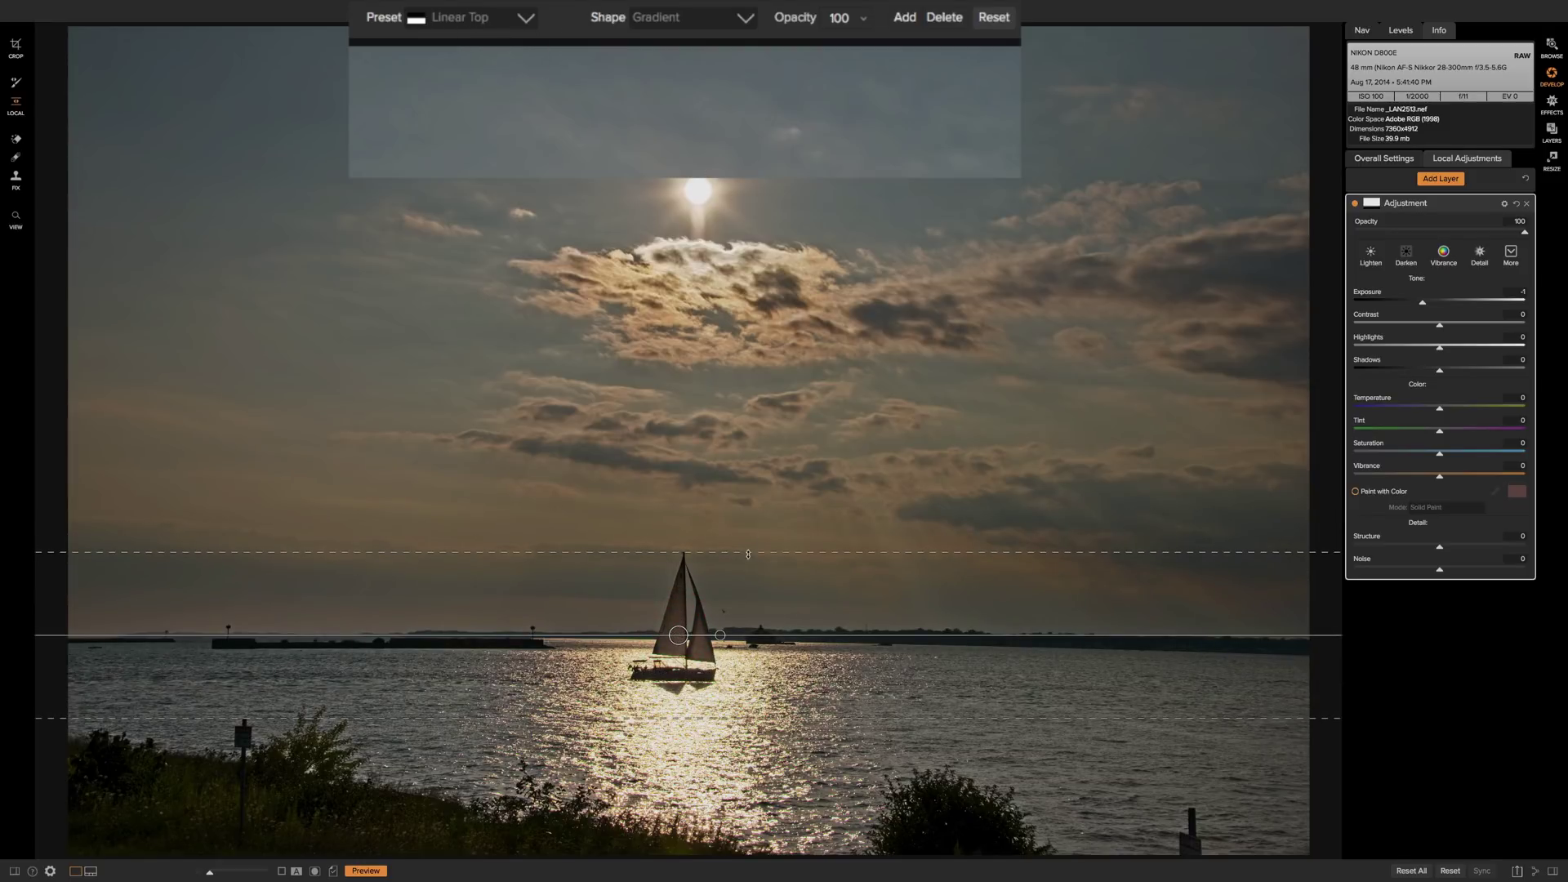
{"action": "left_click_drag", "start_coordinate": [725, 553], "coordinate": [726, 590]}
Step: Try the Vignette, Strong Vignette, Linear Top and Linear Bottom mask presets
{"action": "left_click", "coordinate": [528, 17]}
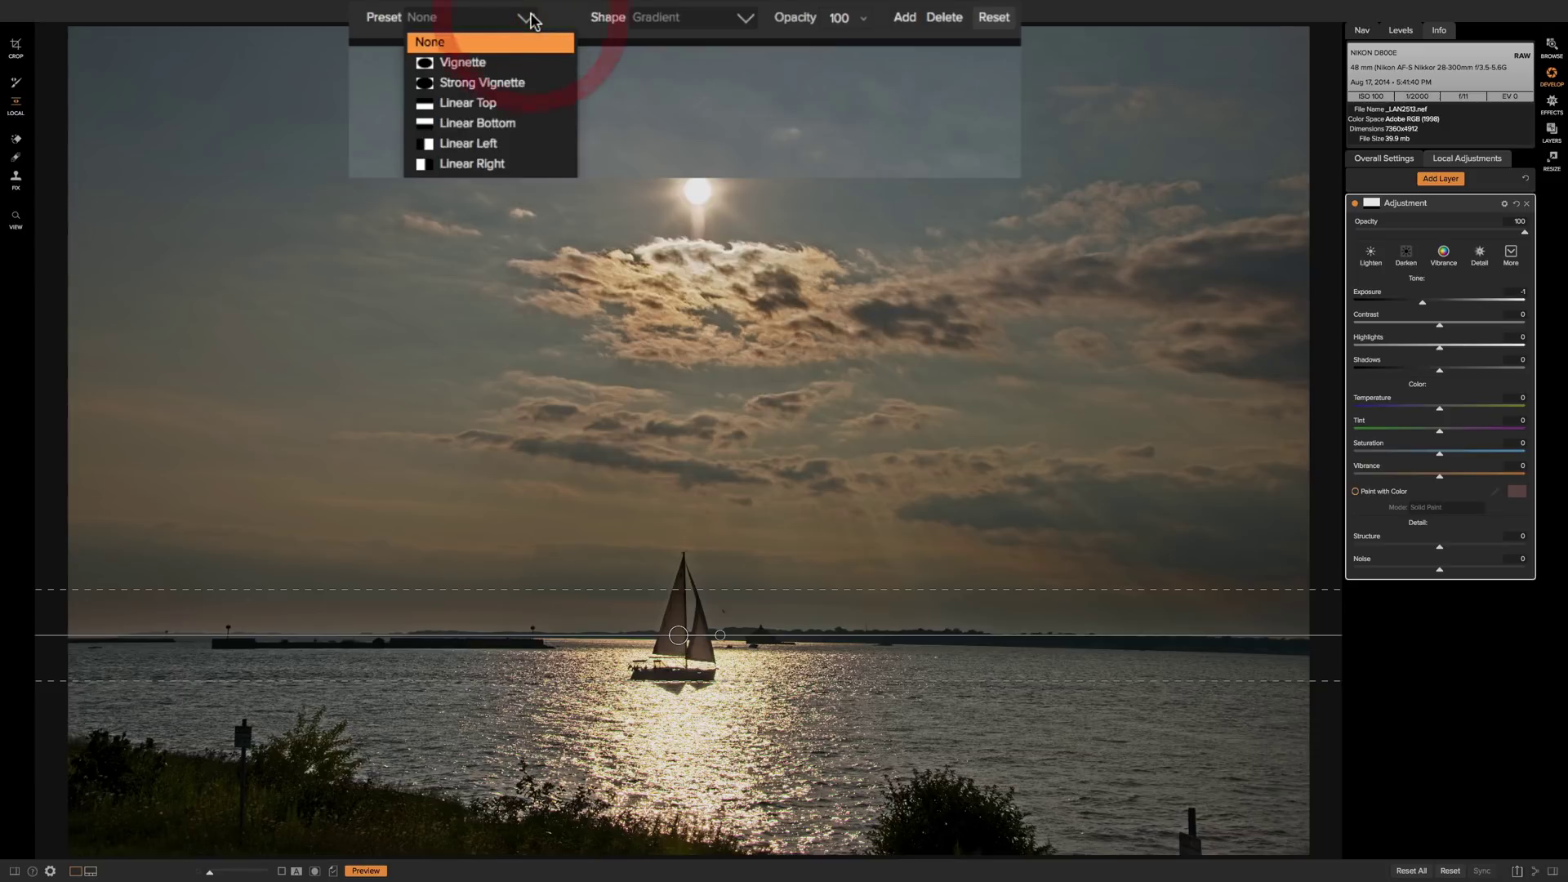
{"action": "left_click", "coordinate": [478, 59]}
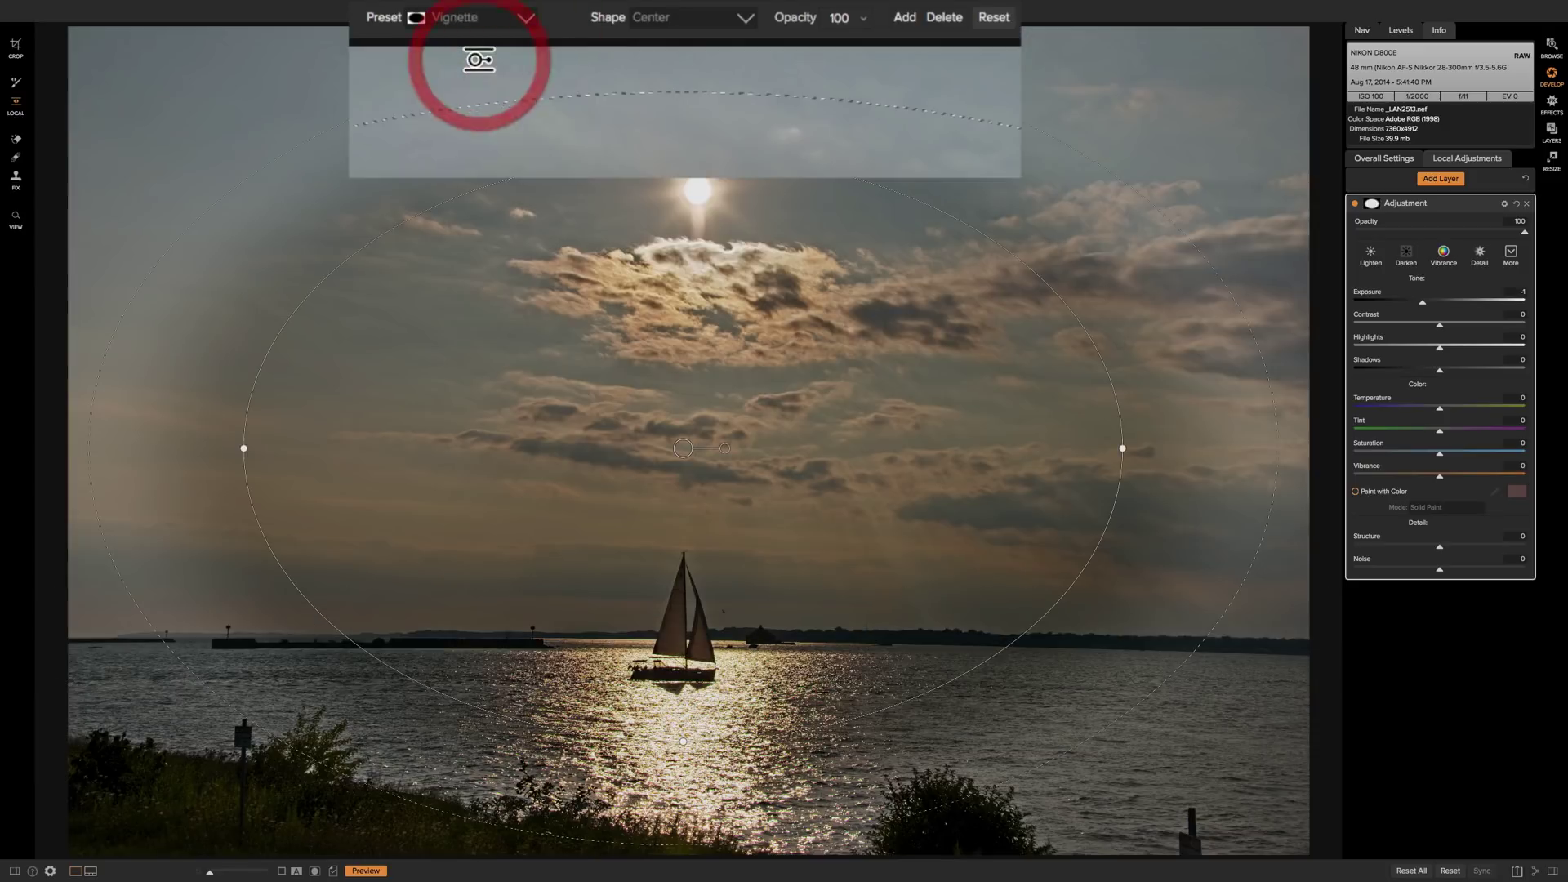
{"action": "left_click", "coordinate": [525, 18]}
{"action": "left_click", "coordinate": [490, 83]}
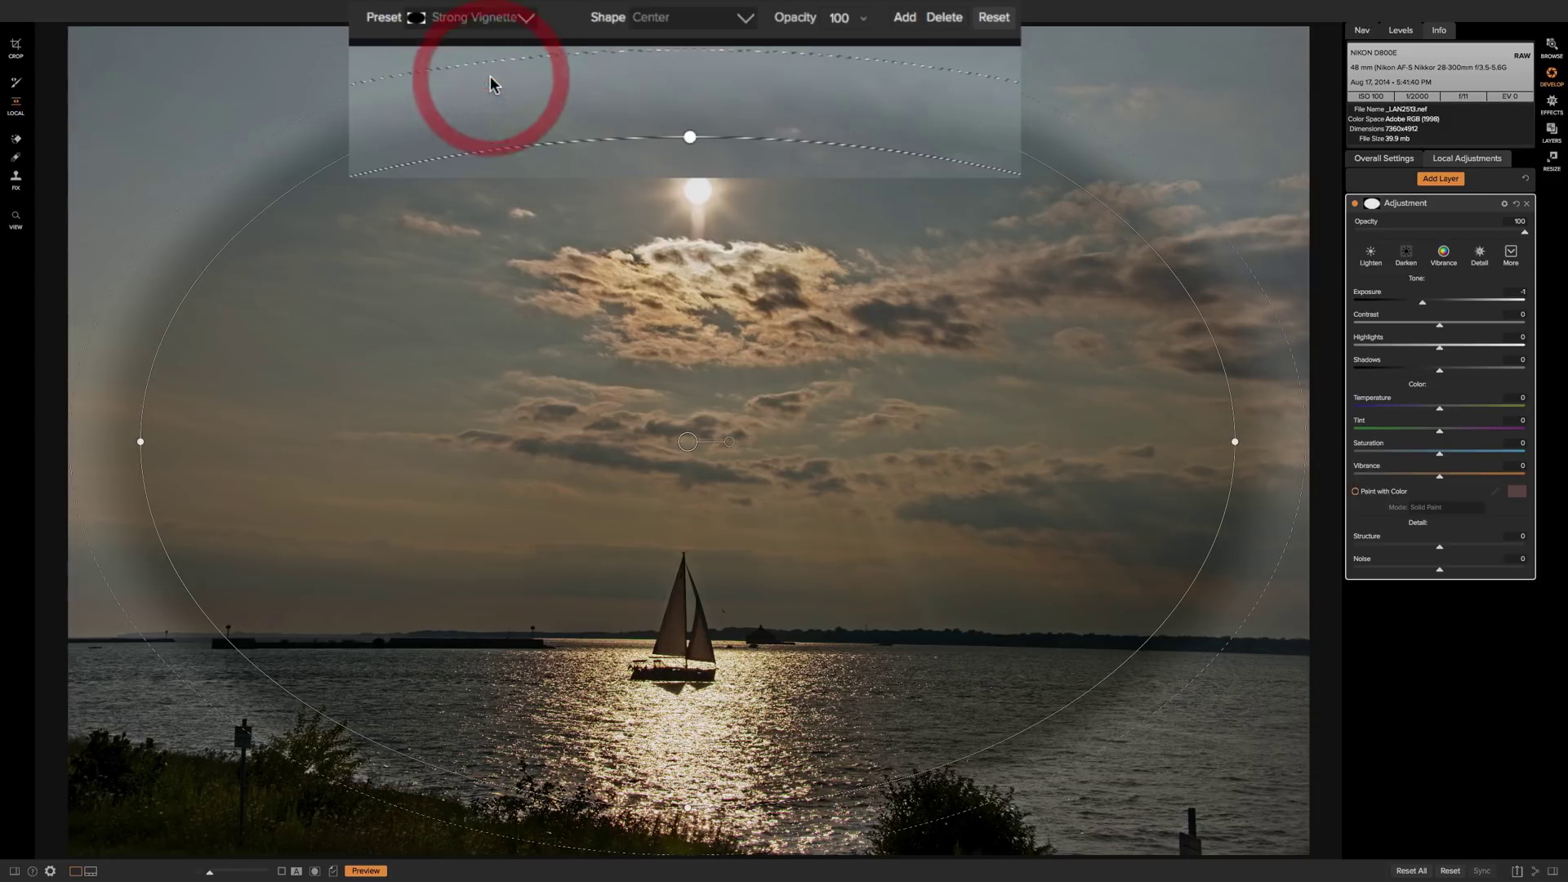
{"action": "left_click", "coordinate": [527, 17]}
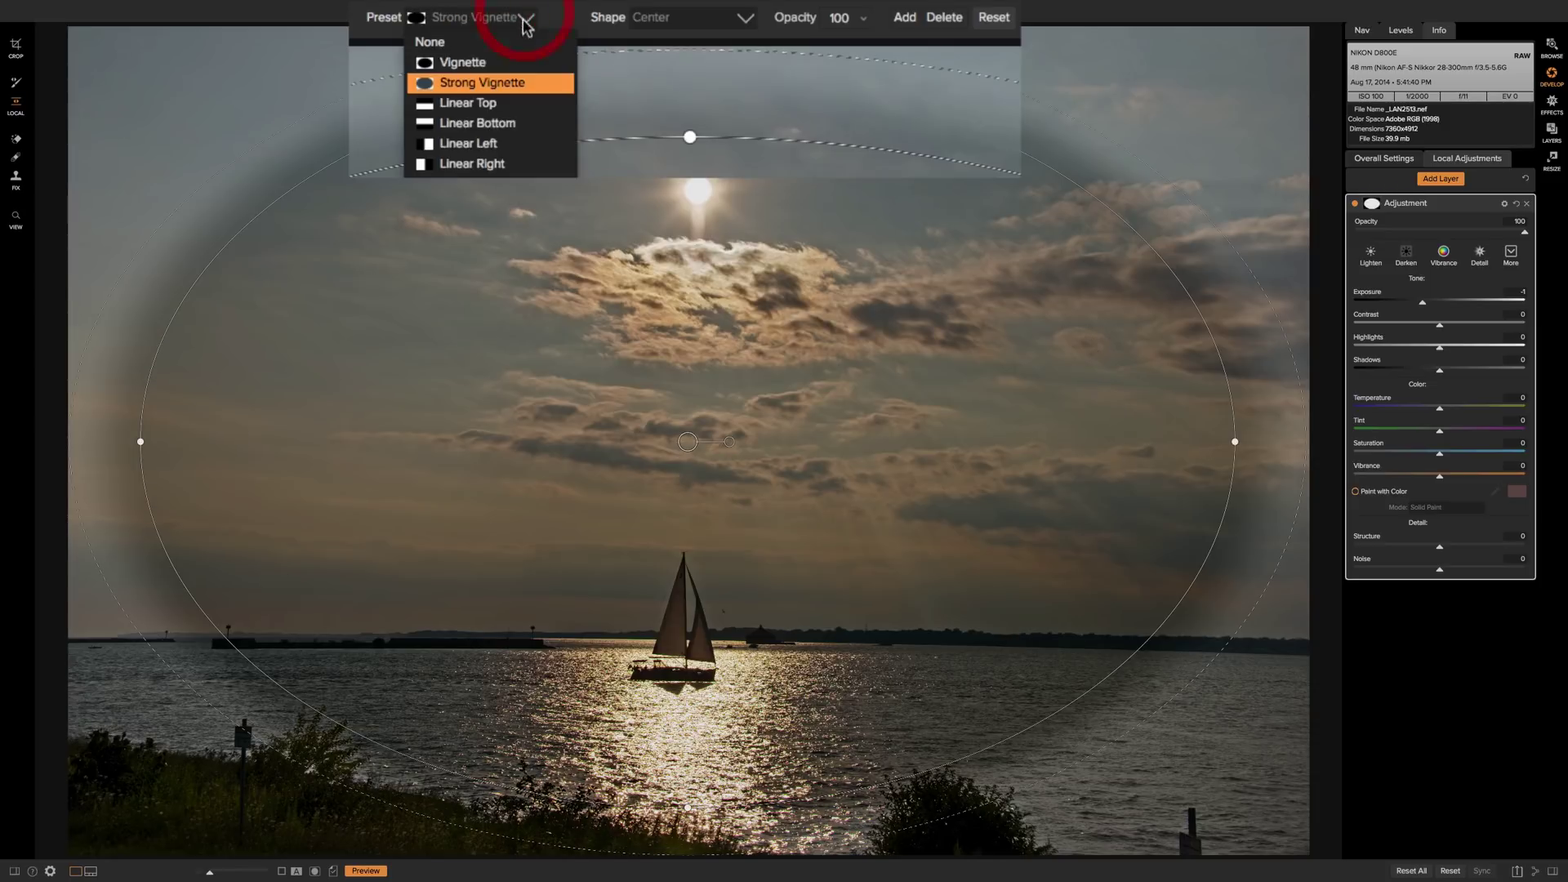
{"action": "left_click", "coordinate": [502, 101]}
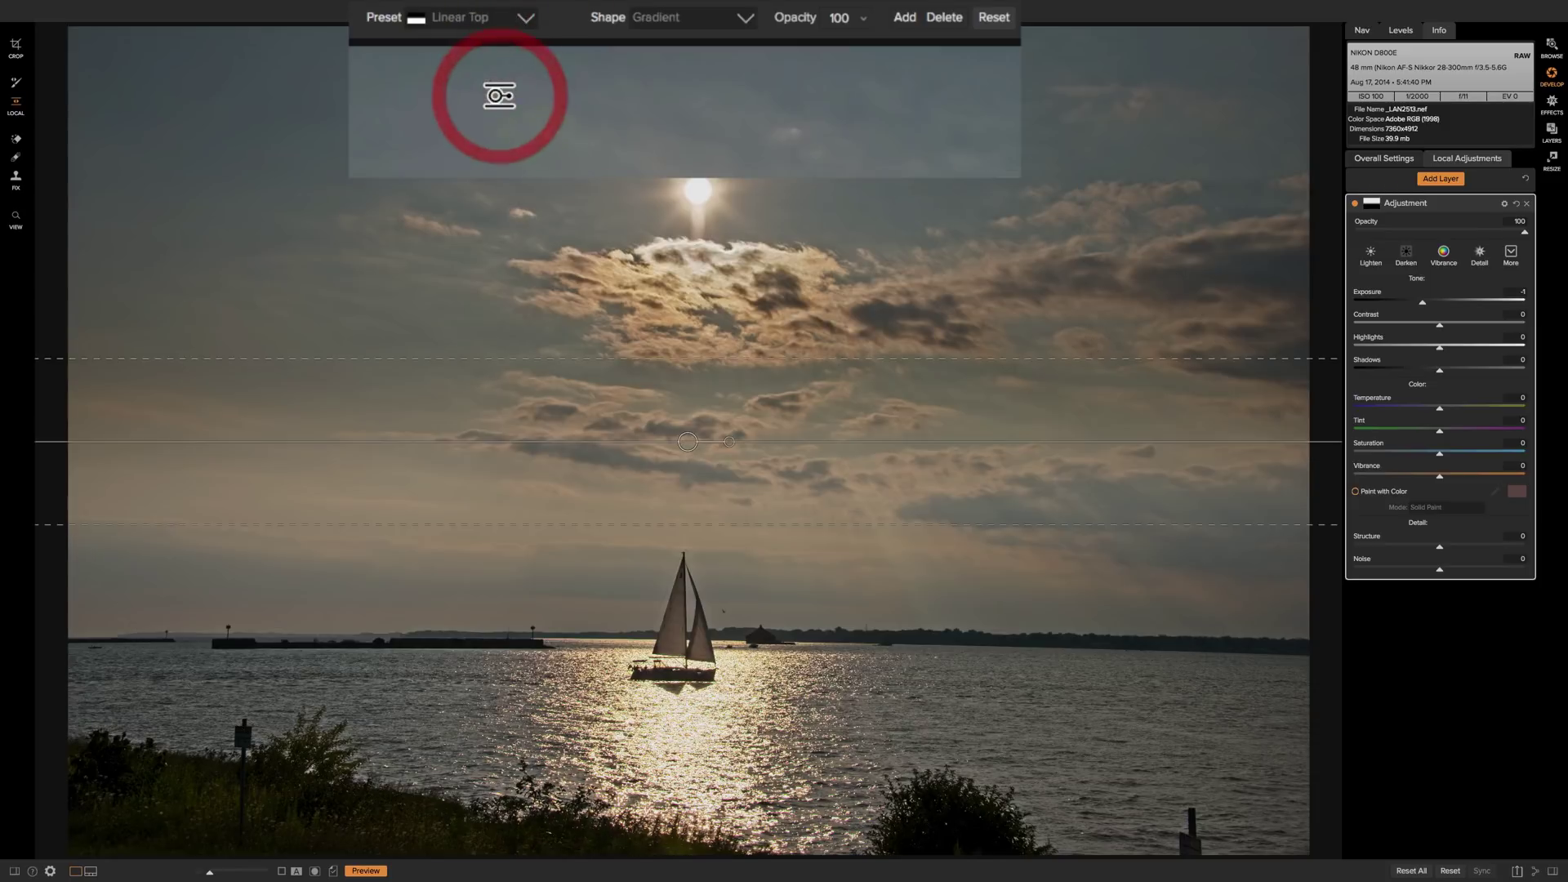
{"action": "left_click", "coordinate": [525, 19]}
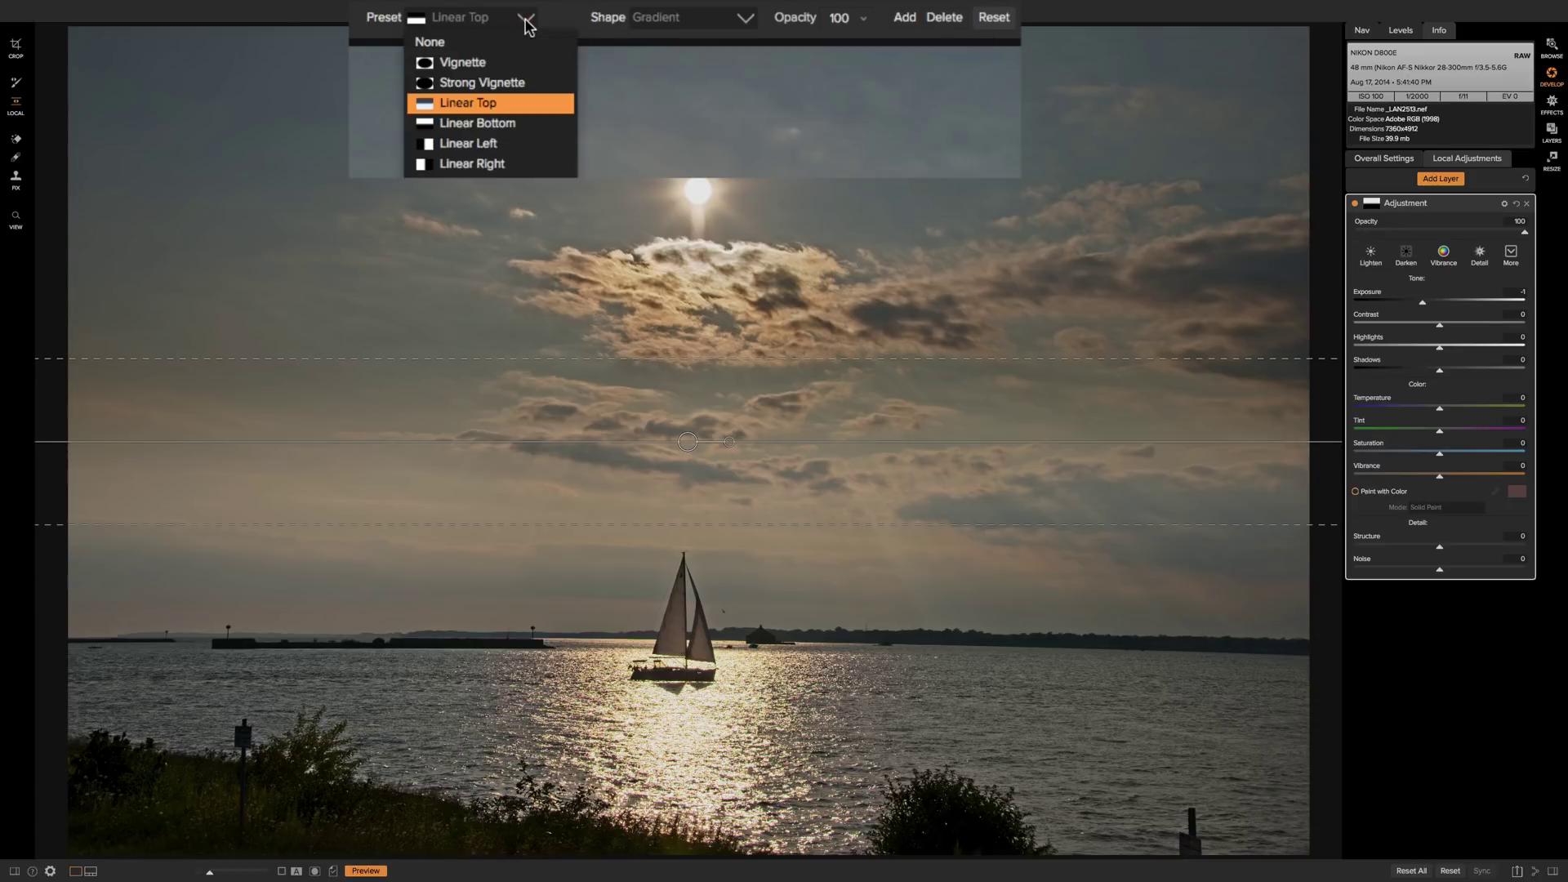
{"action": "left_click", "coordinate": [500, 122]}
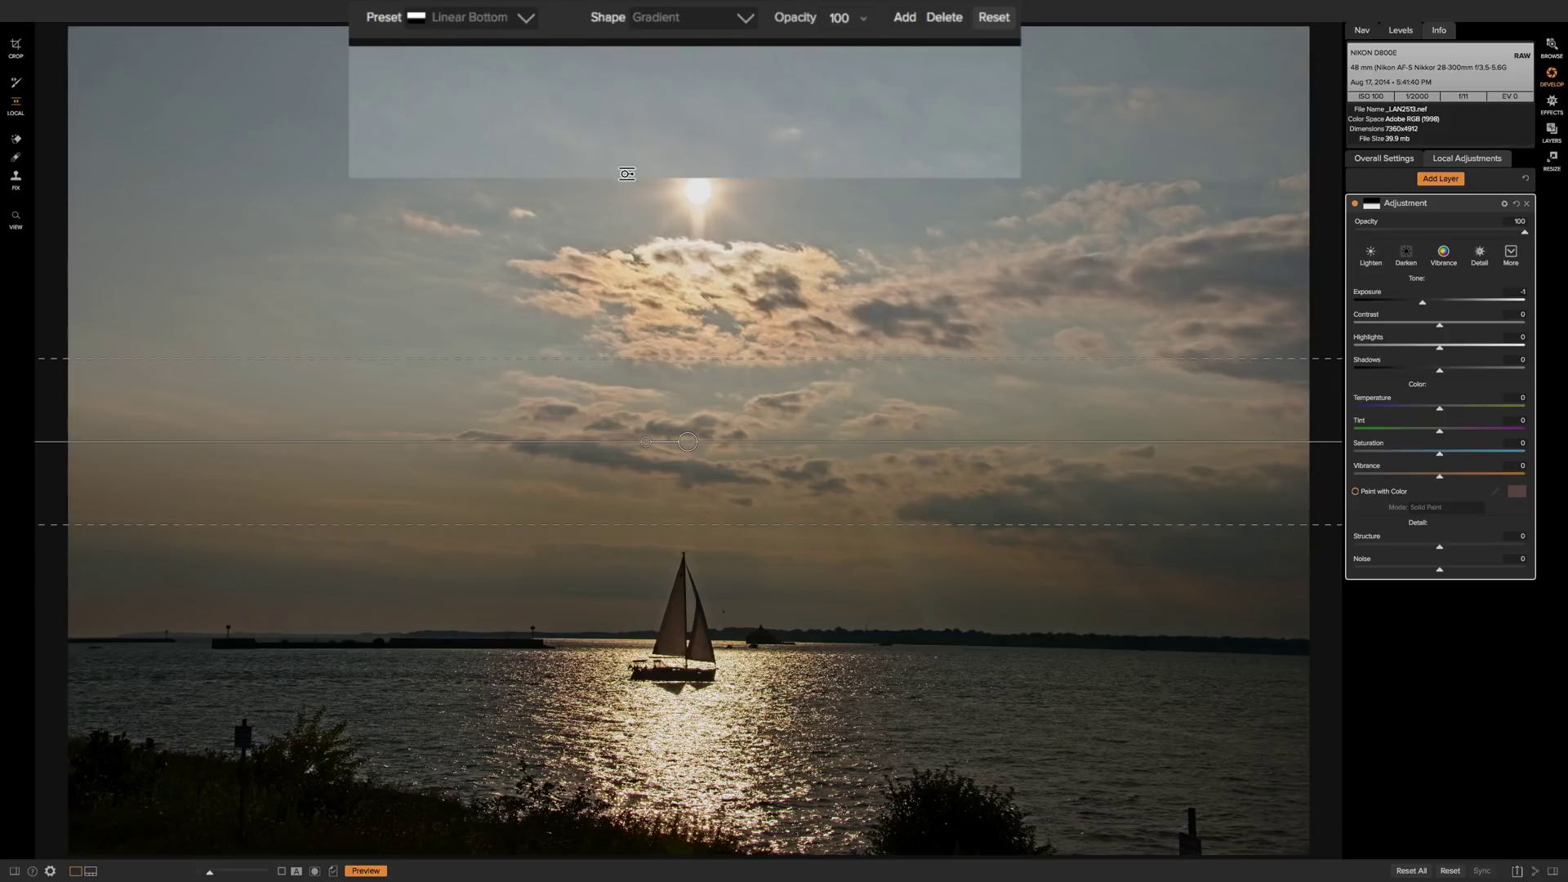
Step: Try Linear Left and Linear Right, then return to Linear Top narrowed around the horizon
{"action": "left_click", "coordinate": [520, 20]}
{"action": "left_click", "coordinate": [518, 22]}
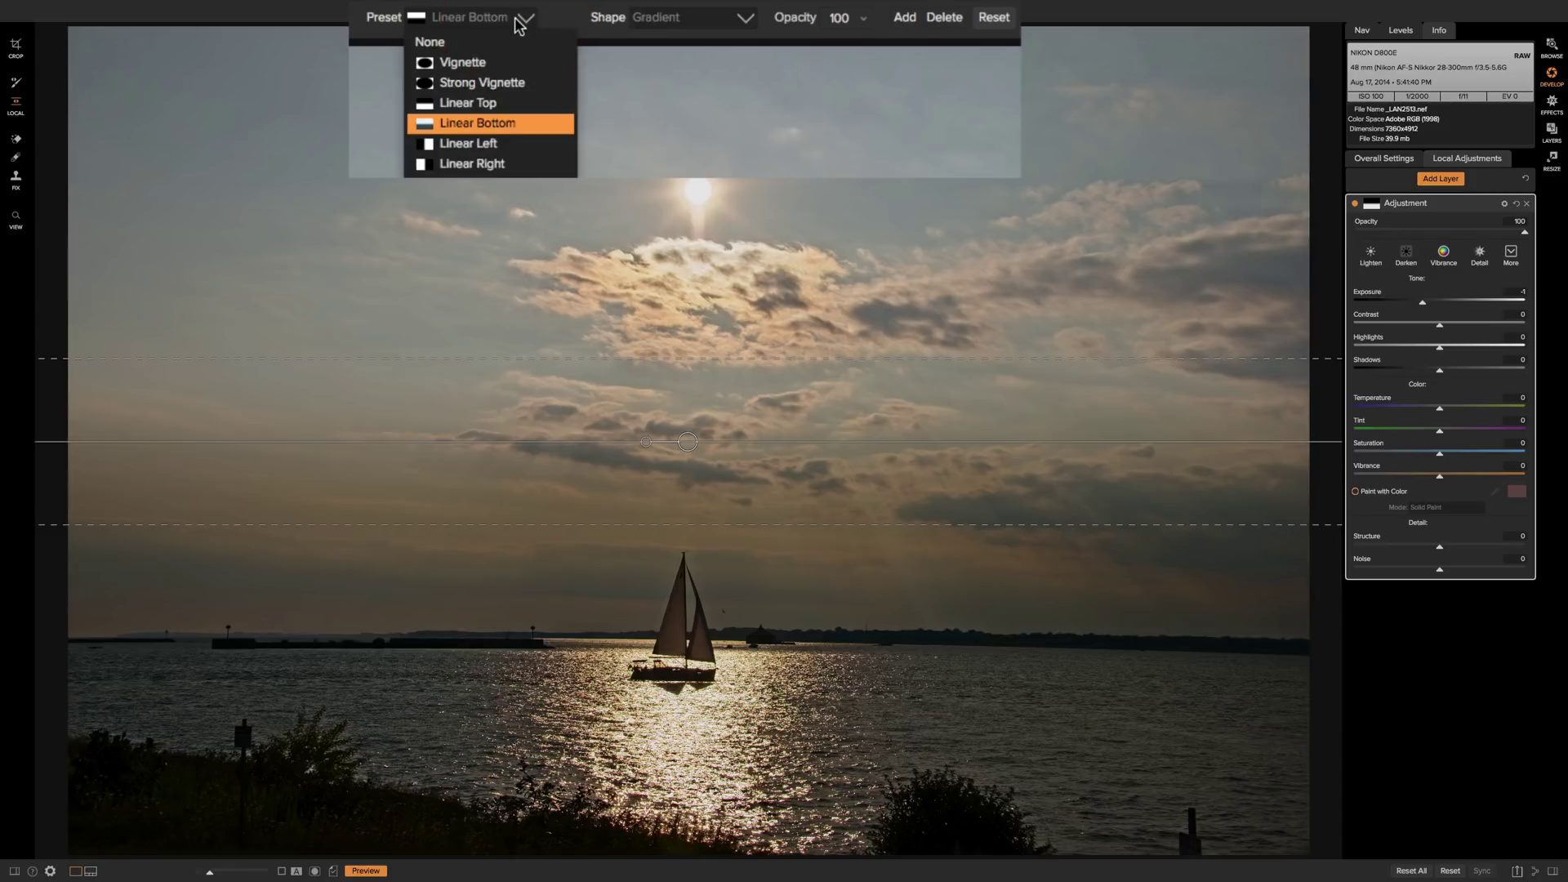
{"action": "left_click", "coordinate": [481, 144]}
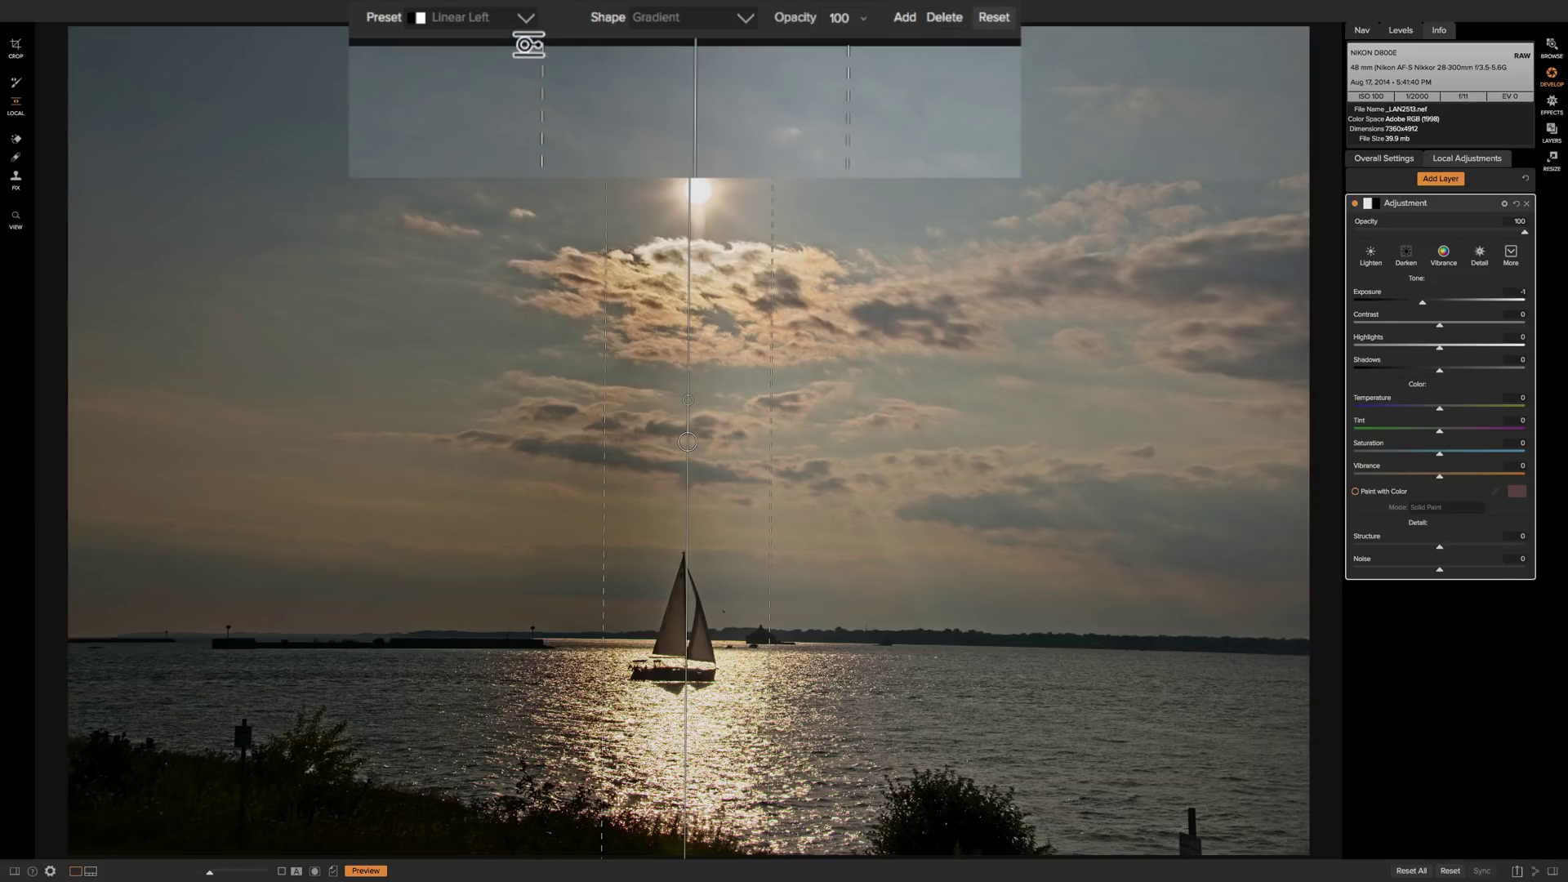
{"action": "left_click", "coordinate": [525, 18]}
{"action": "left_click", "coordinate": [482, 162]}
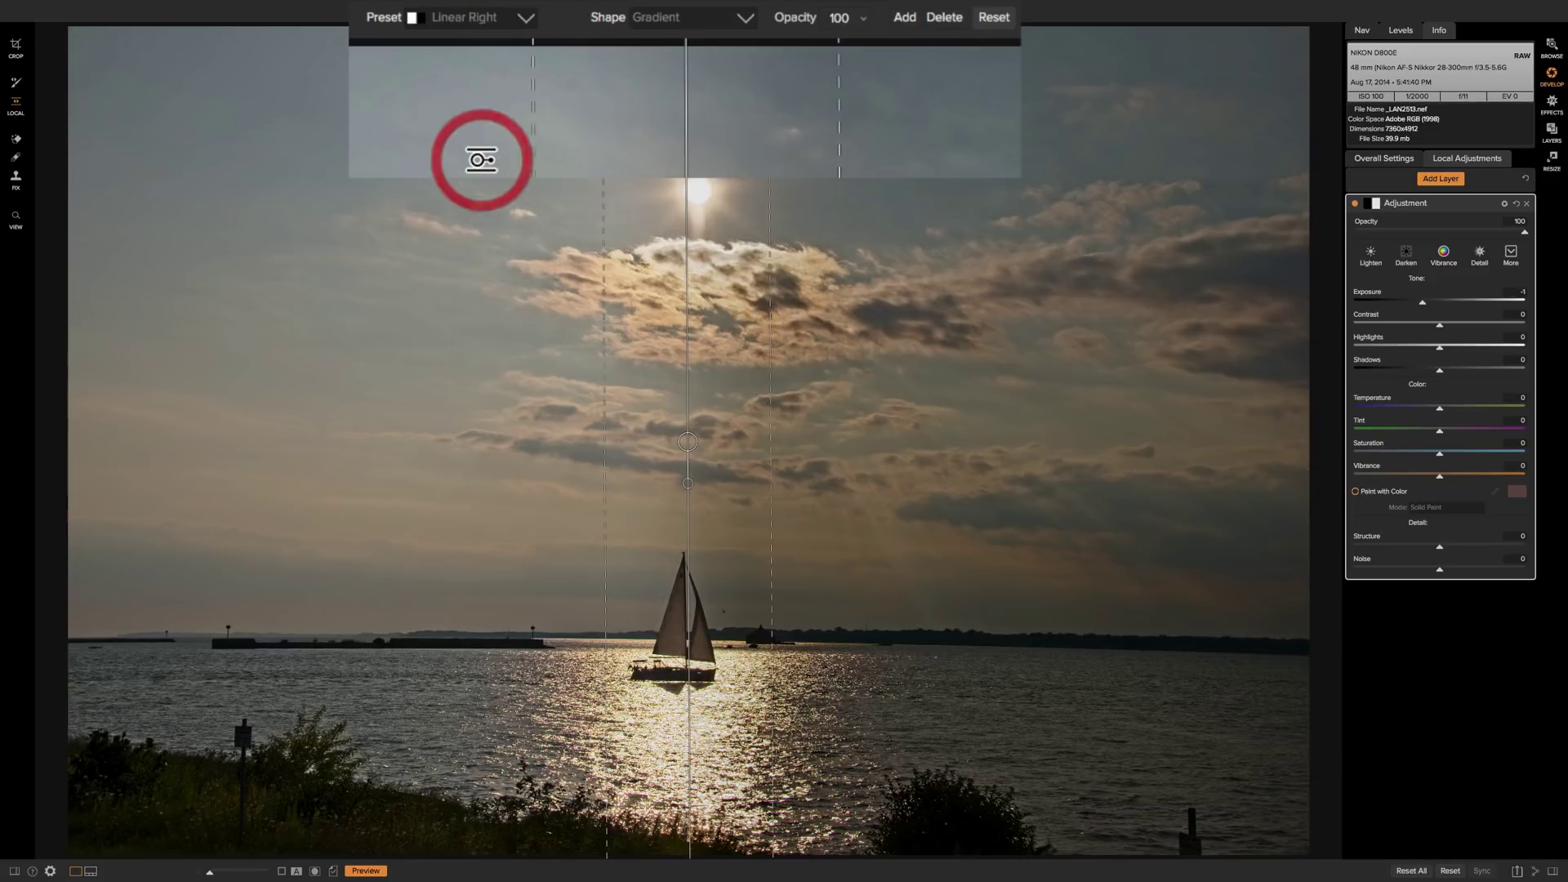
{"action": "left_click", "coordinate": [525, 18]}
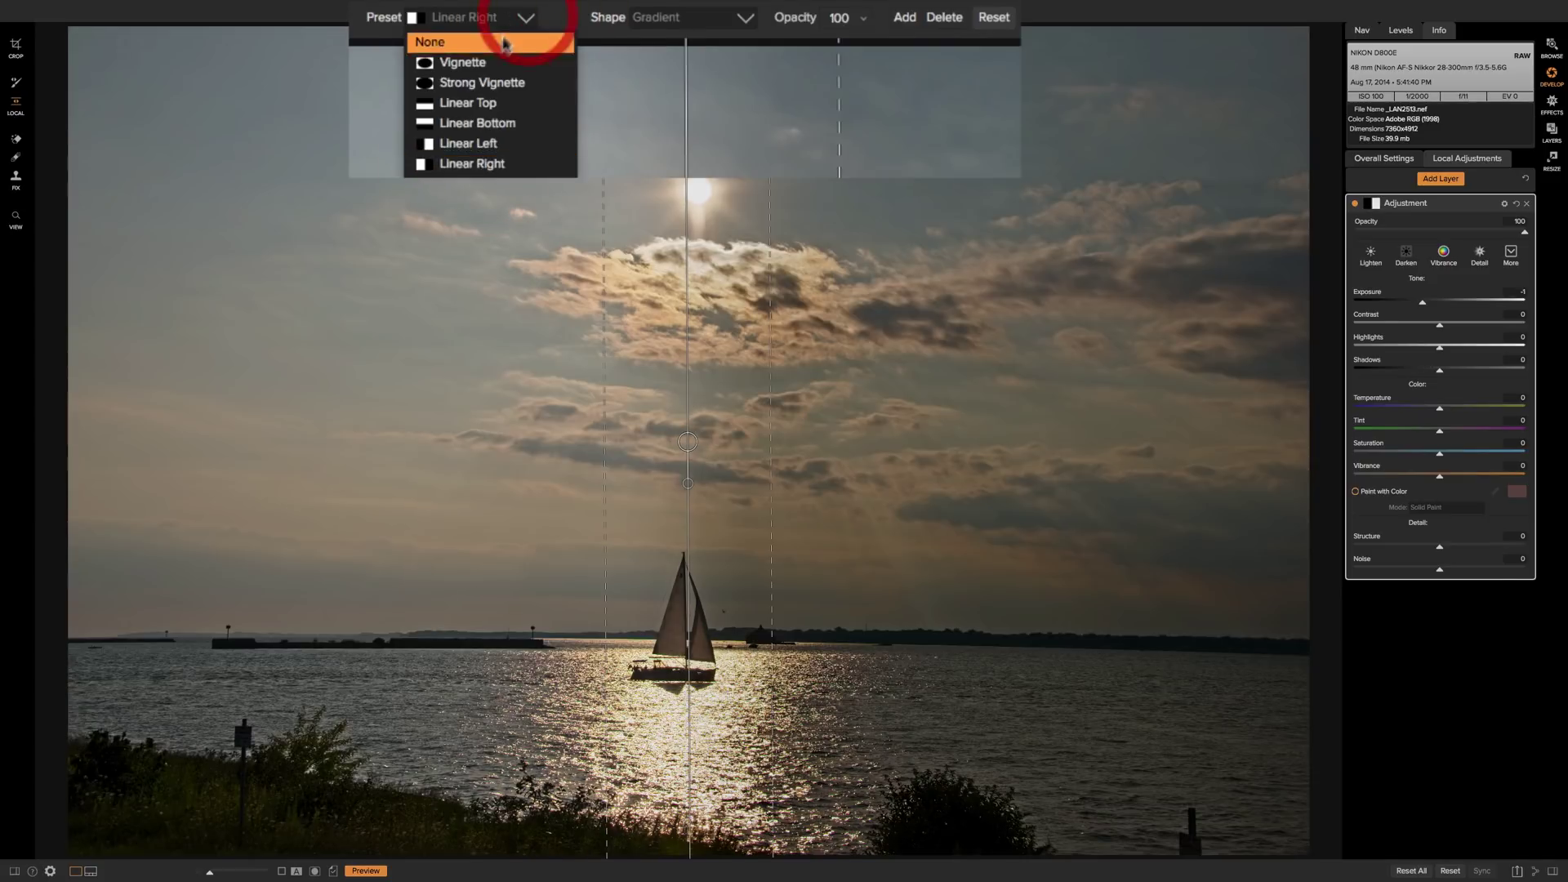
{"action": "left_click", "coordinate": [484, 105]}
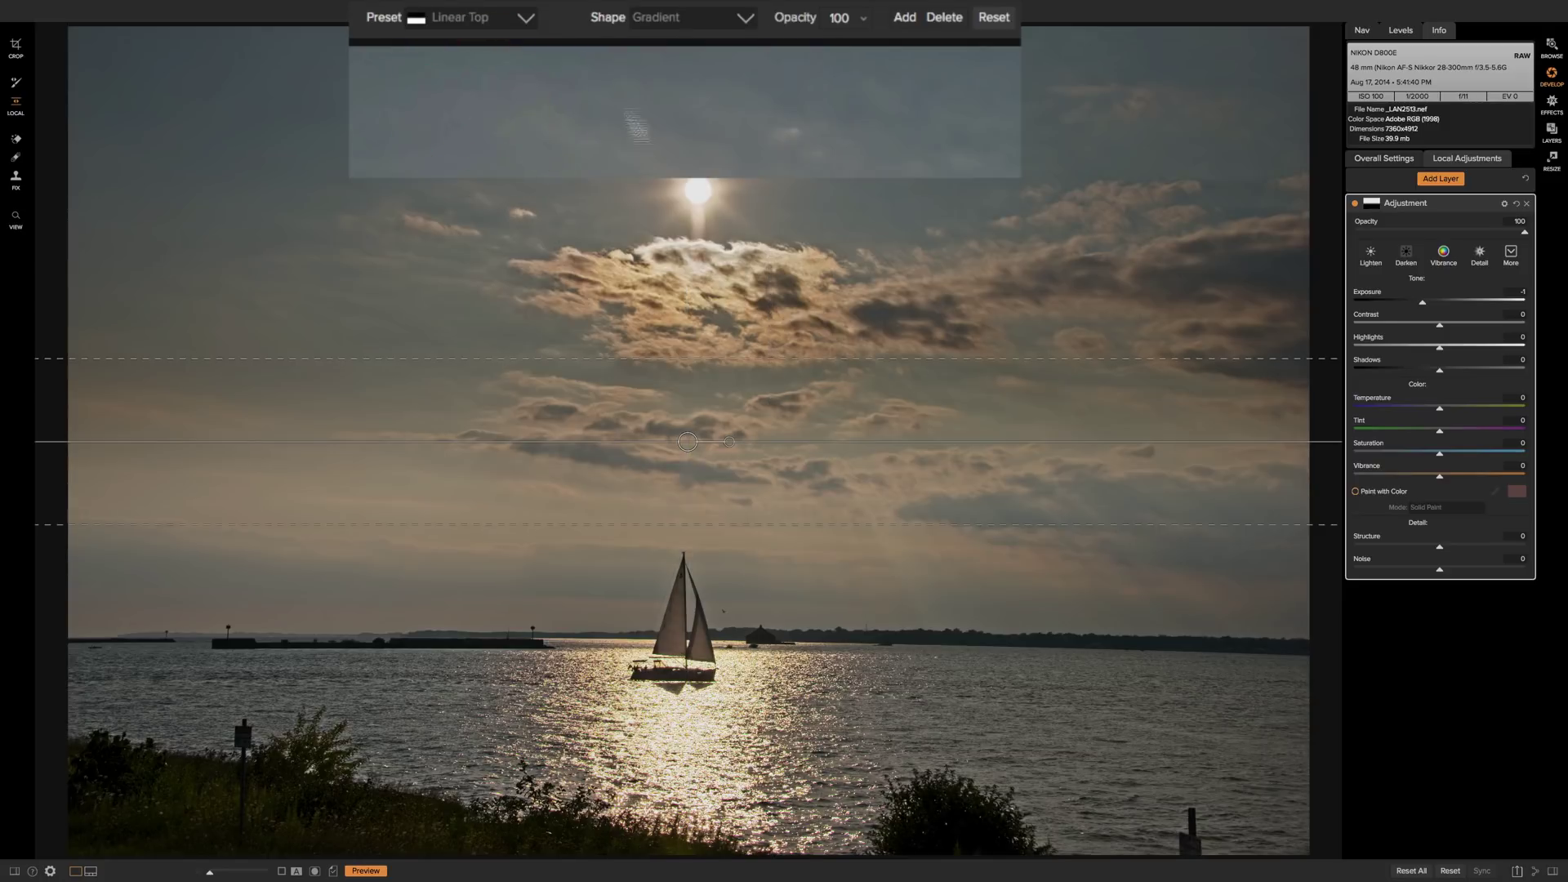
{"action": "left_click_drag", "start_coordinate": [686, 446], "coordinate": [685, 644]}
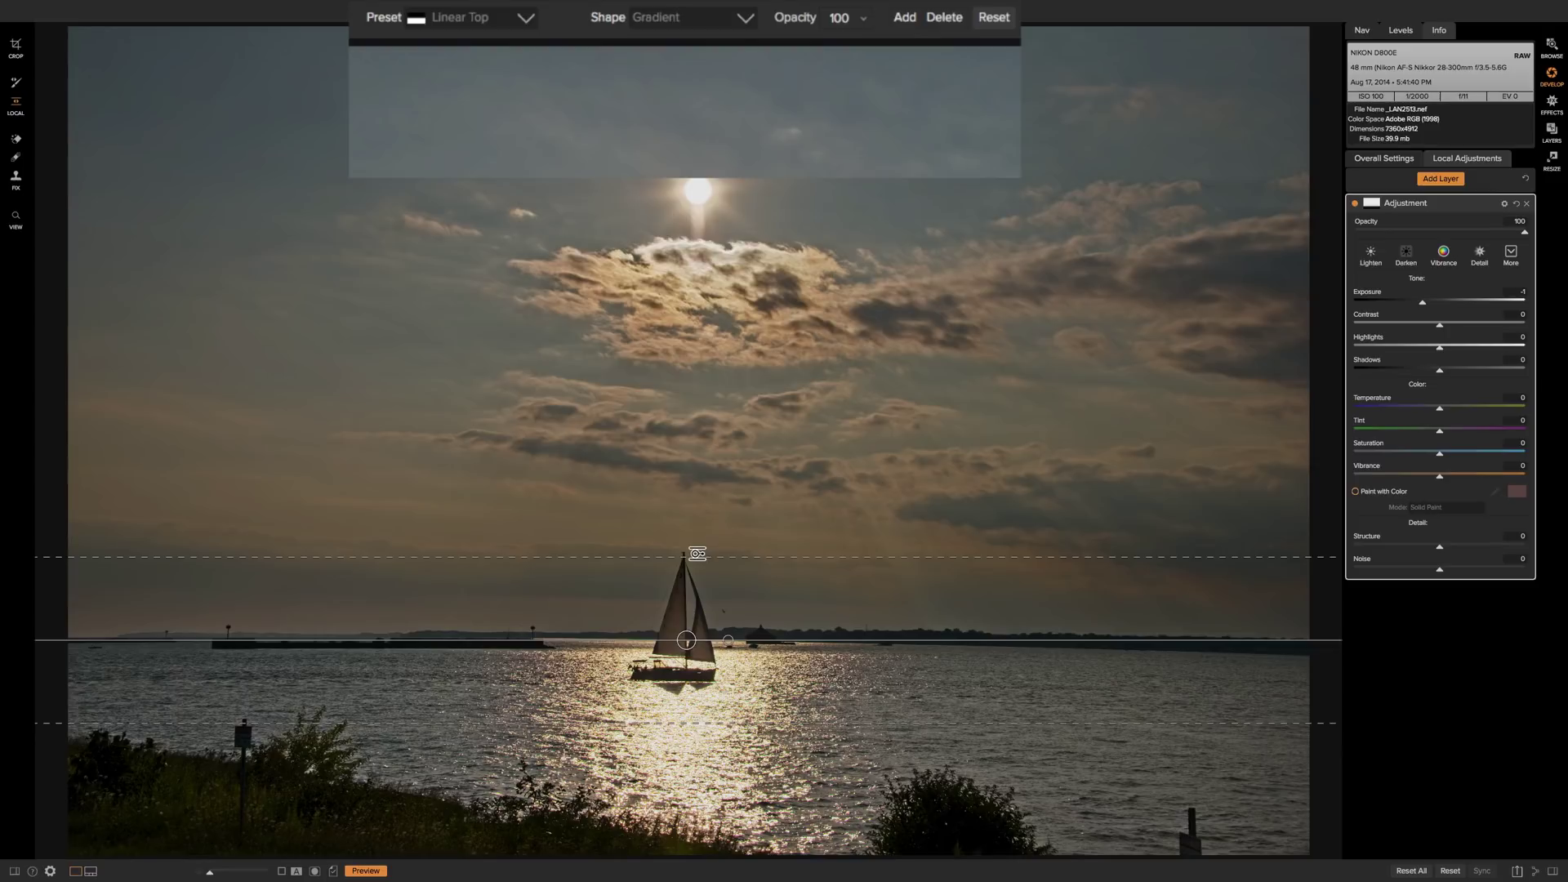
{"action": "left_click_drag", "start_coordinate": [697, 580], "coordinate": [696, 593]}
Step: Cycle the mask shape through Center, Edges, Gradient and Reflected Gradient, back to Gradient
{"action": "left_click", "coordinate": [745, 19]}
{"action": "left_click", "coordinate": [668, 41]}
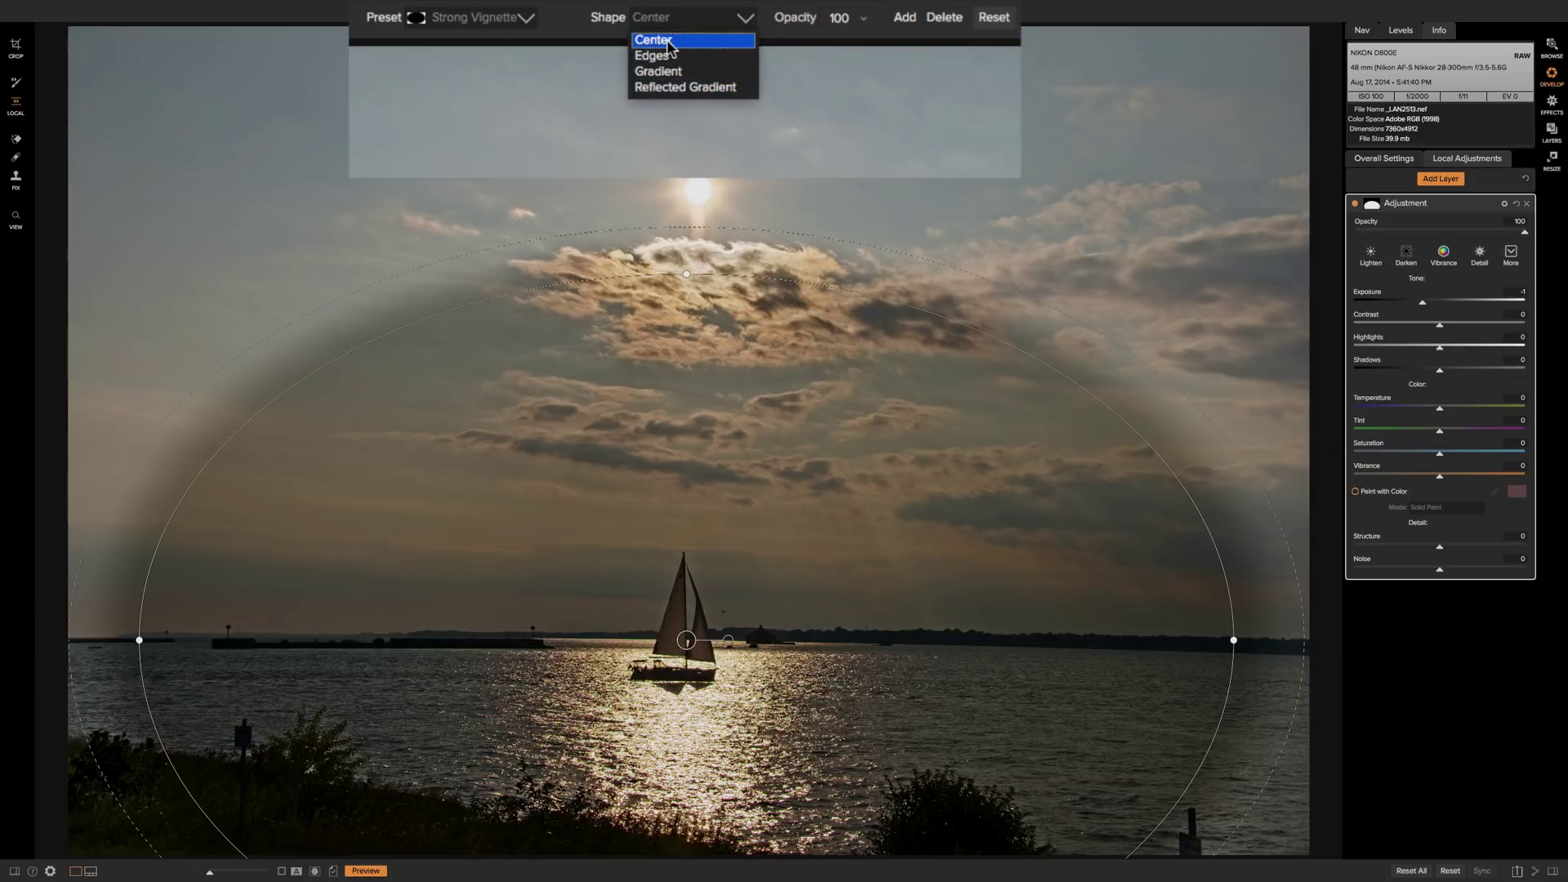
{"action": "left_click", "coordinate": [665, 55]}
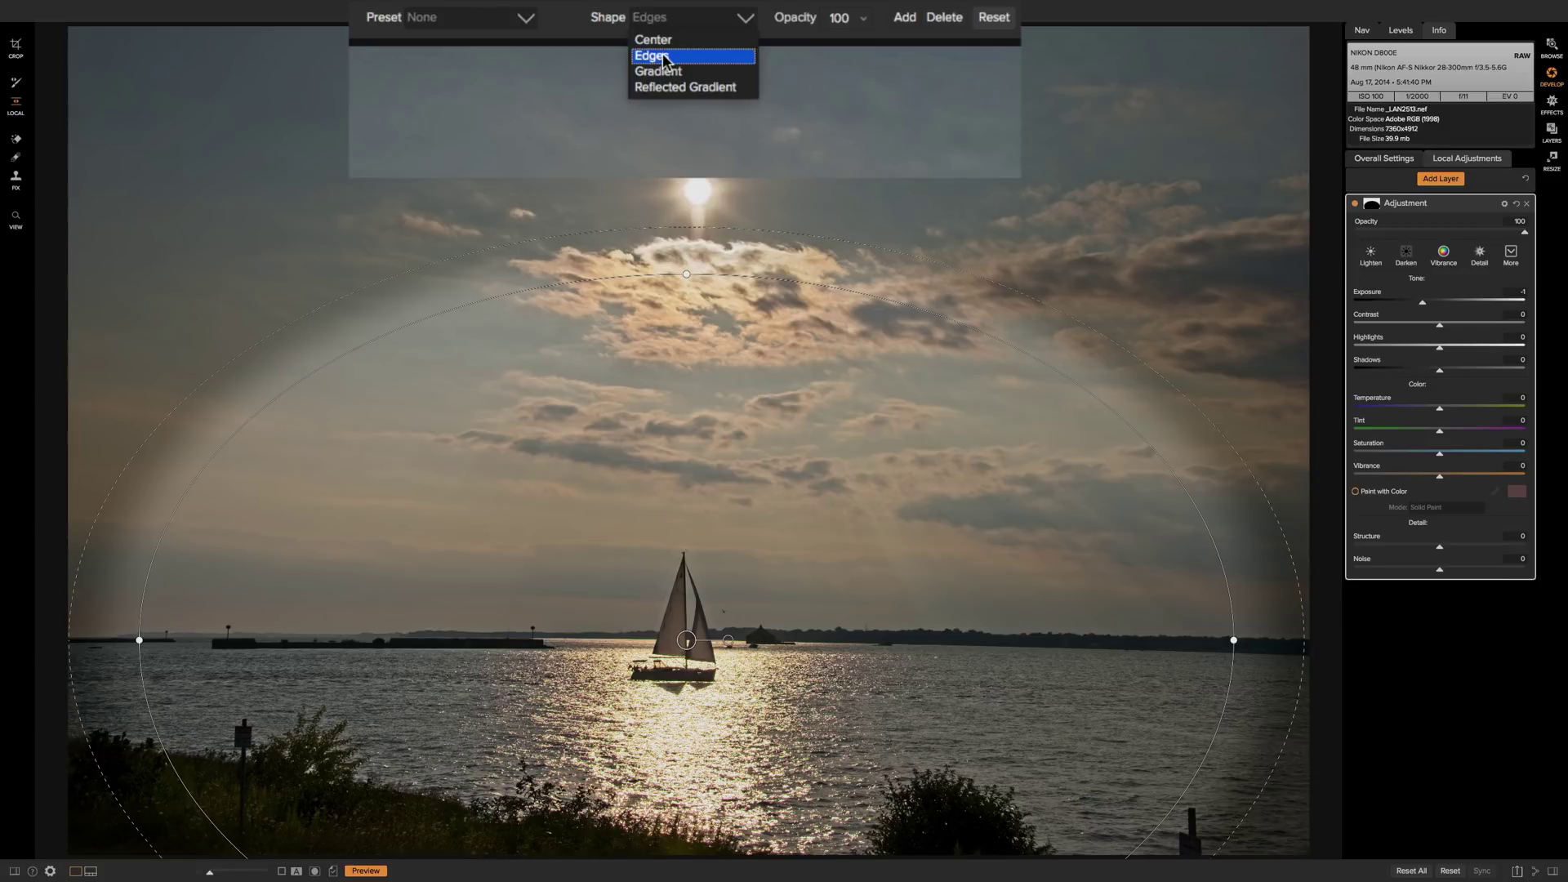
{"action": "left_click", "coordinate": [664, 74]}
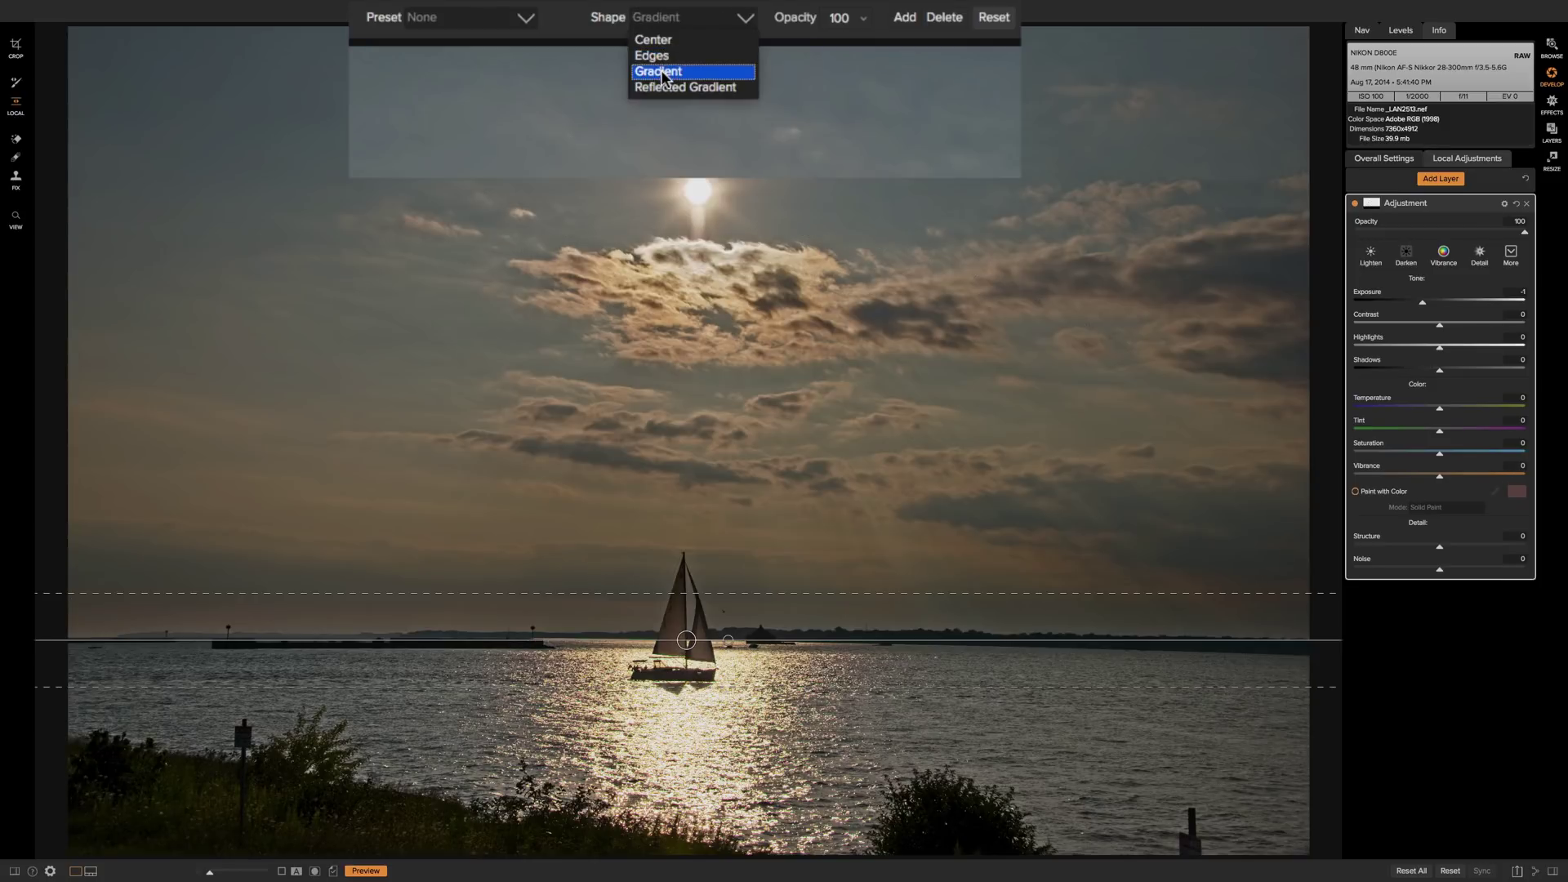
{"action": "left_click", "coordinate": [663, 86]}
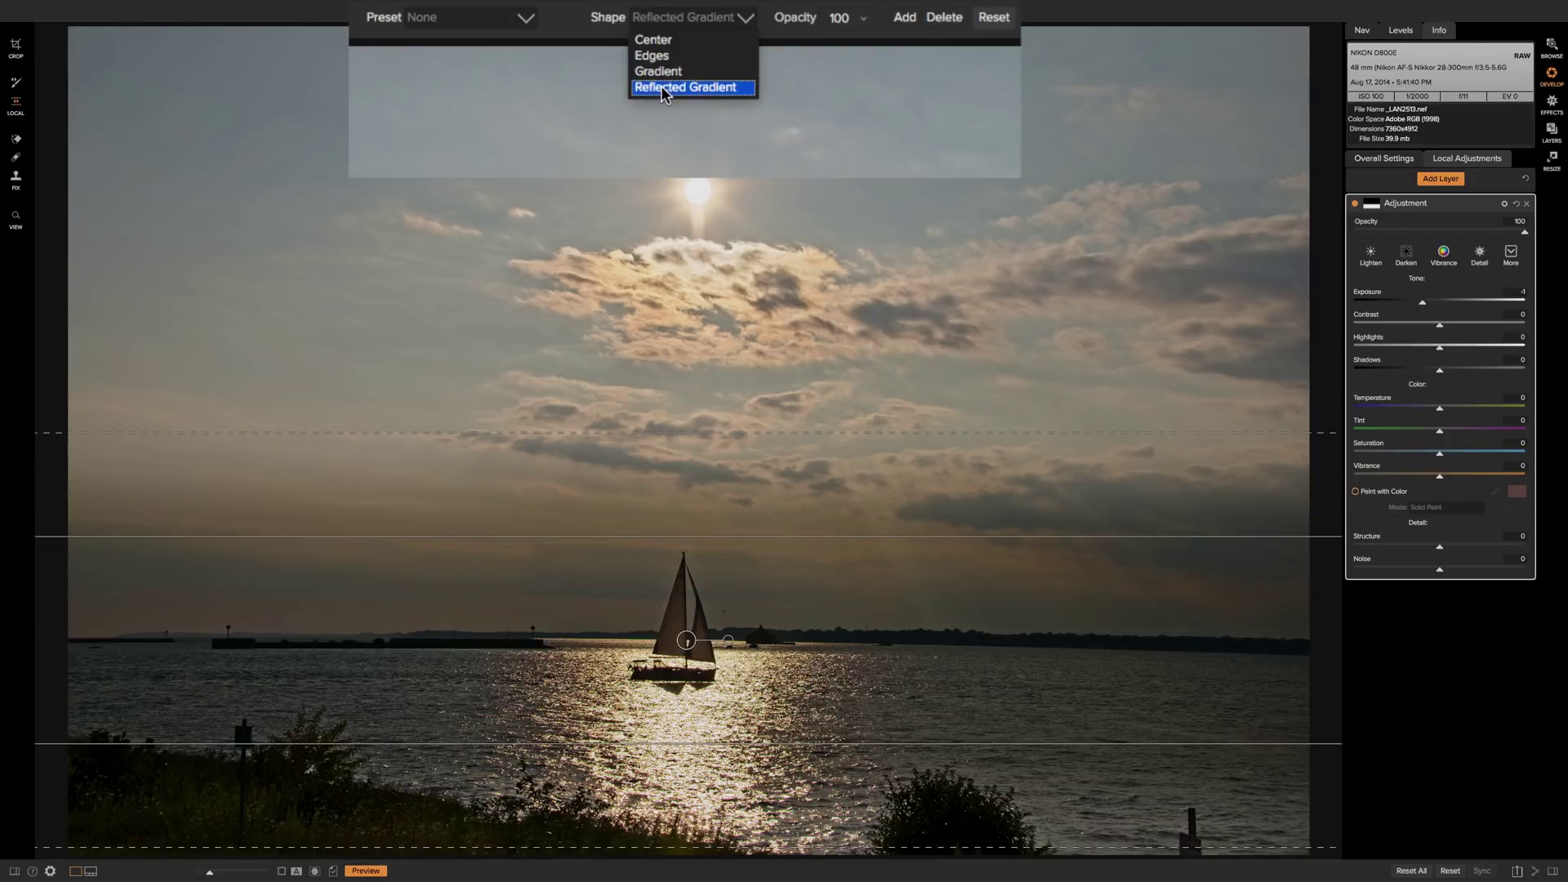
{"action": "left_click", "coordinate": [658, 71]}
Step: Switch to Reflected Gradient, move it up into the clouds, and lower Exposure to -1.3
{"action": "left_click", "coordinate": [665, 18]}
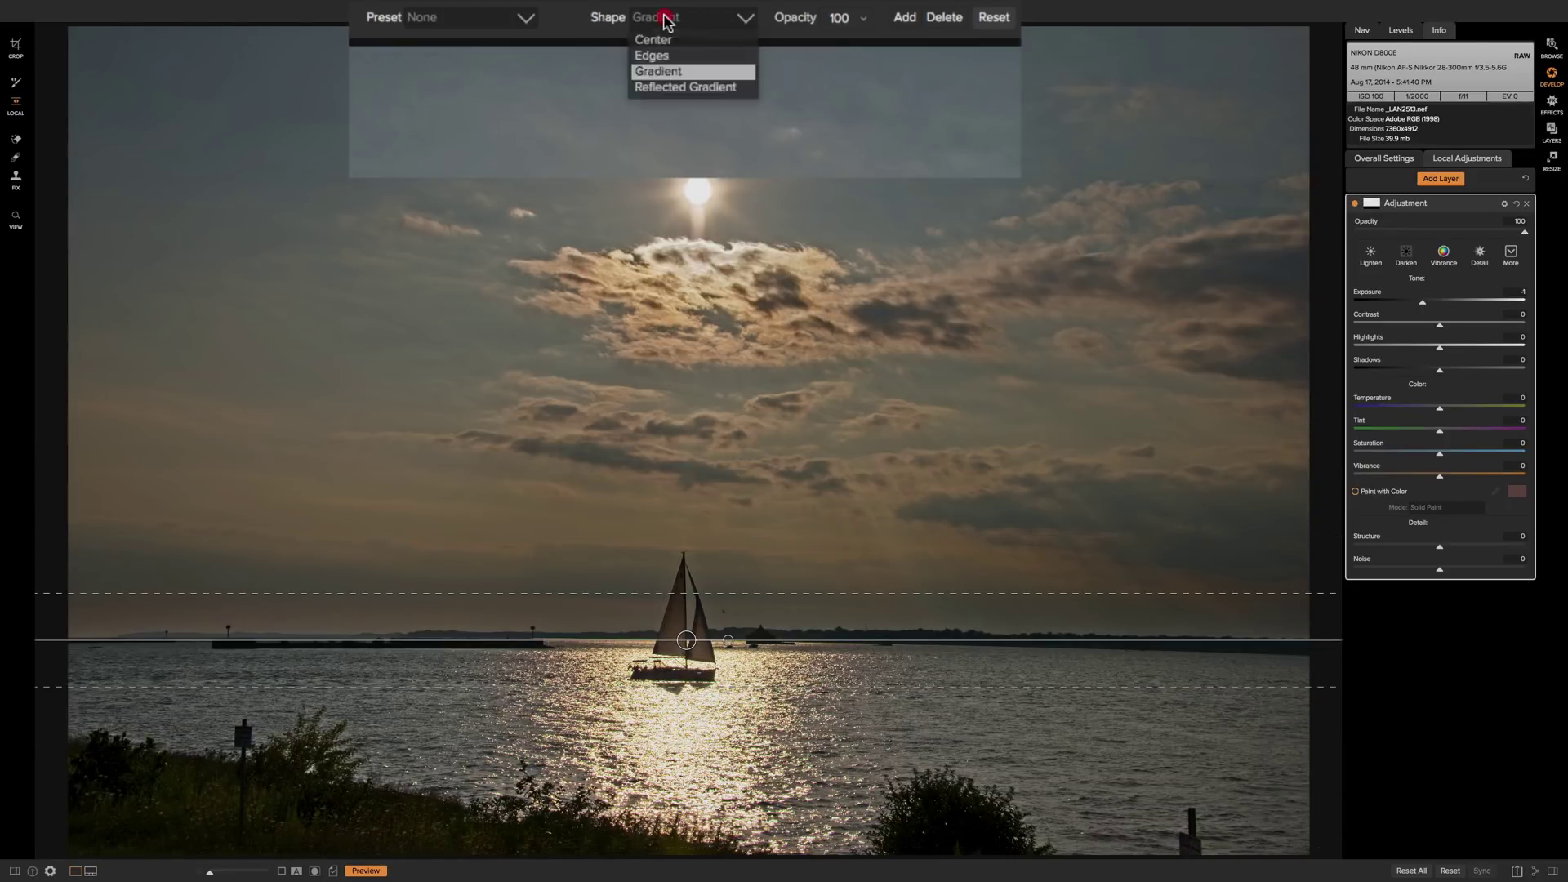
{"action": "left_click", "coordinate": [684, 86]}
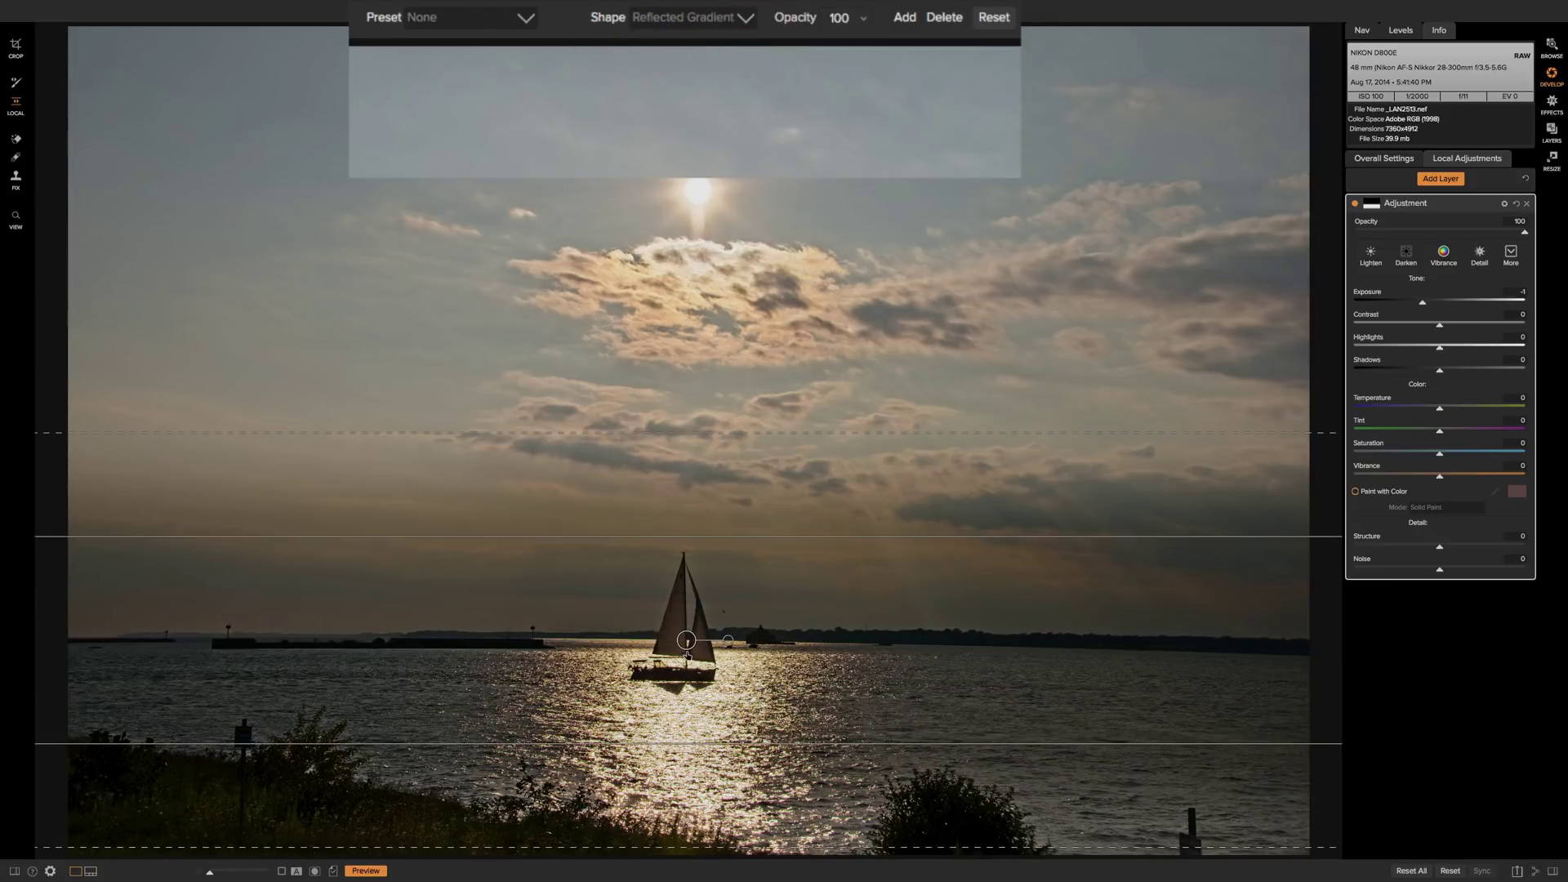
{"action": "left_click_drag", "start_coordinate": [687, 640], "coordinate": [682, 391]}
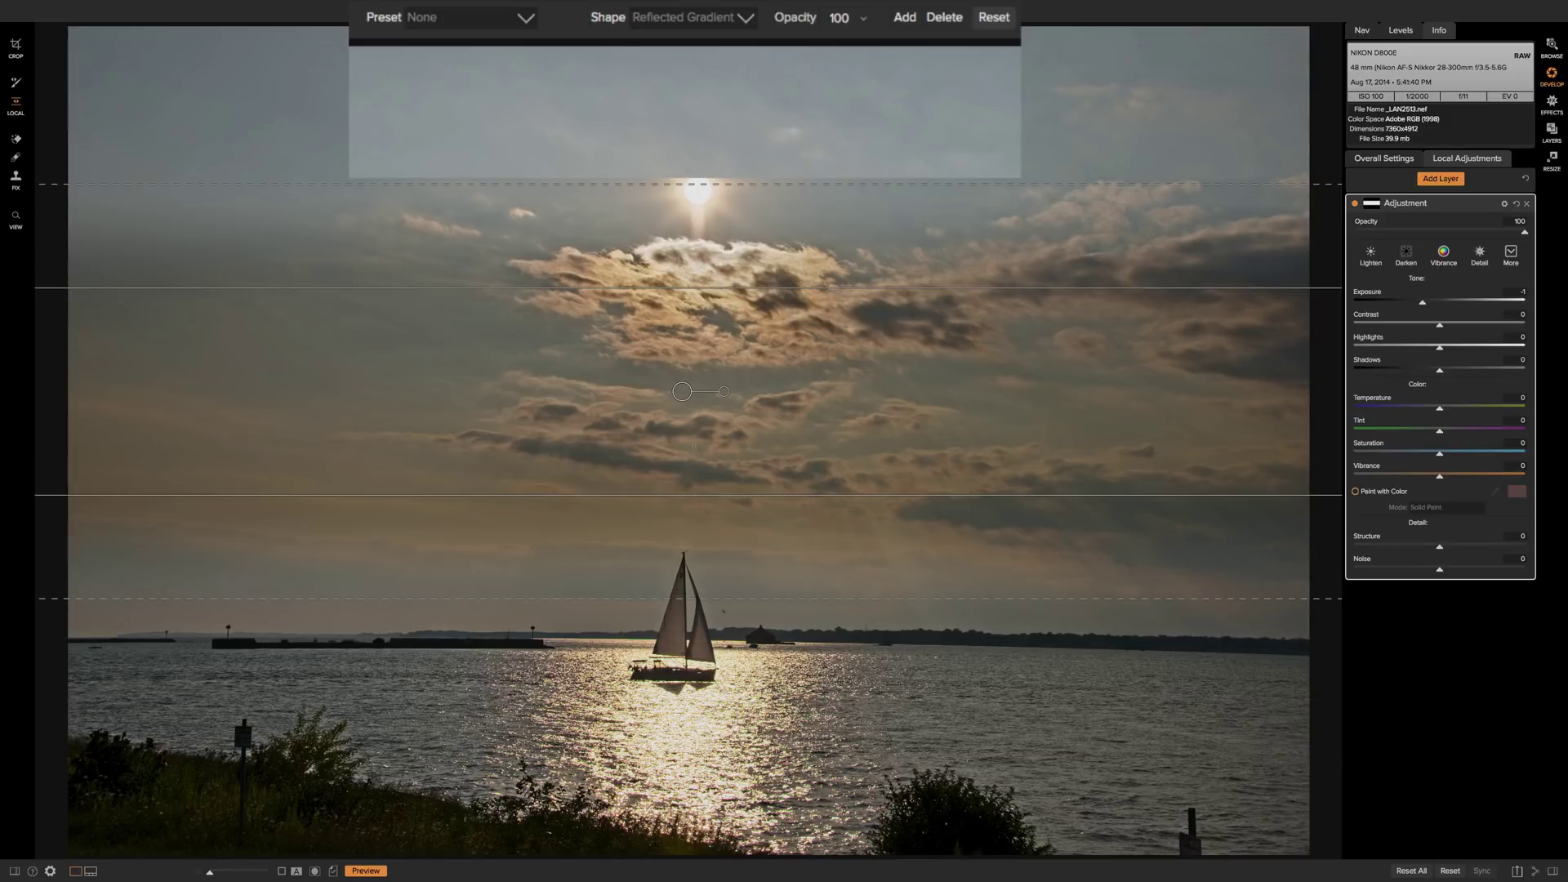
{"action": "mouse_move", "coordinate": [1423, 303]}
{"action": "left_mouse_down"}
{"action": "mouse_move", "coordinate": [1379, 306]}
{"action": "mouse_move", "coordinate": [1418, 305]}
{"action": "left_mouse_up"}
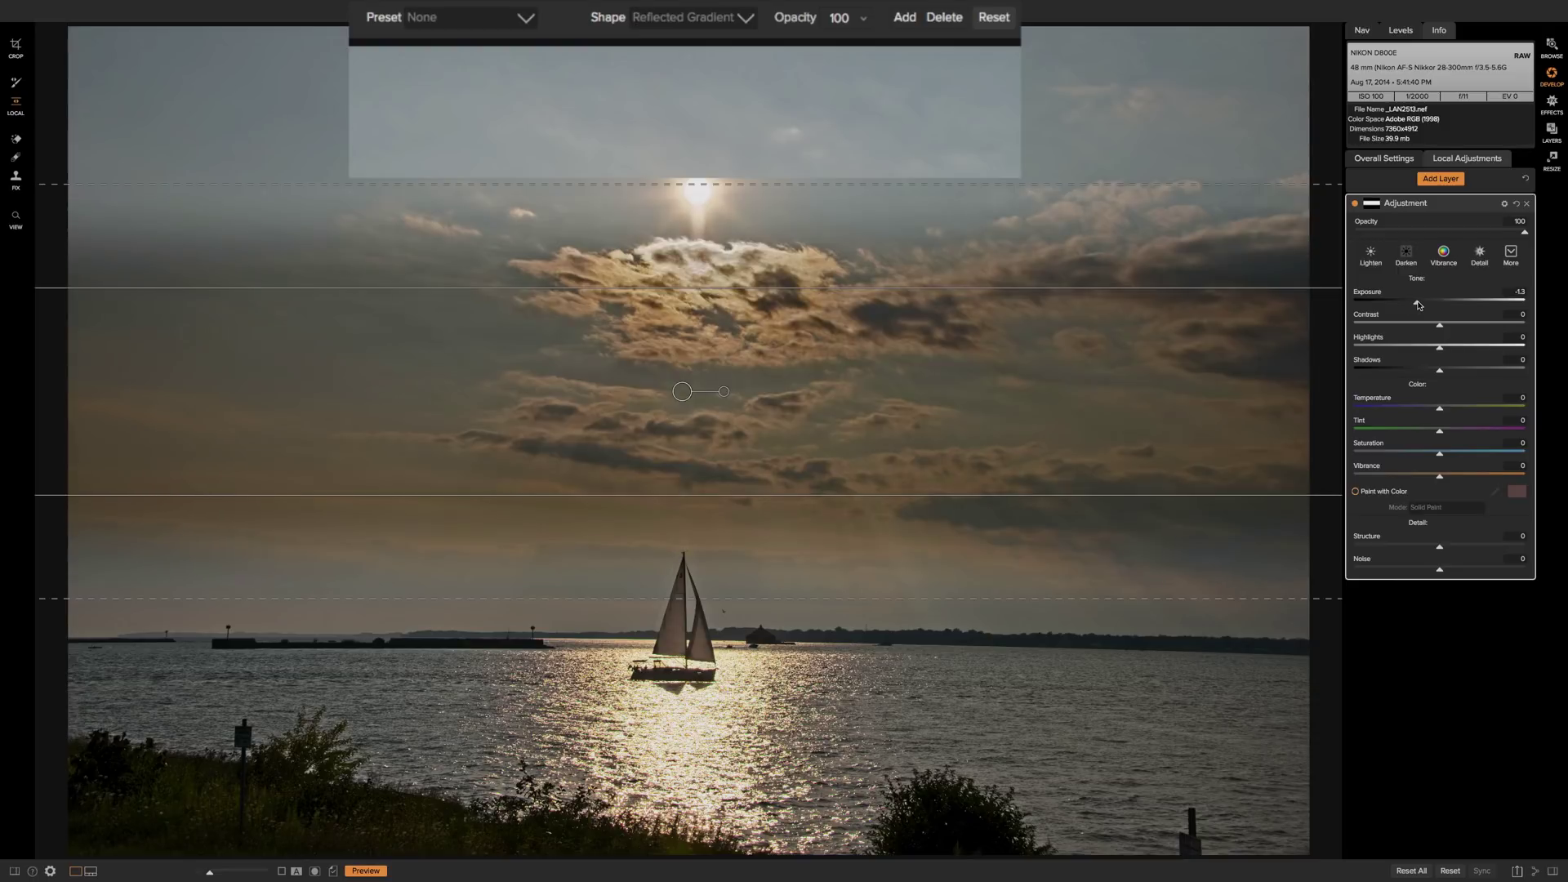
Step: Try Edges, then return to the Gradient shape with its centre on the horizon
{"action": "left_click", "coordinate": [743, 17]}
{"action": "left_click", "coordinate": [709, 56]}
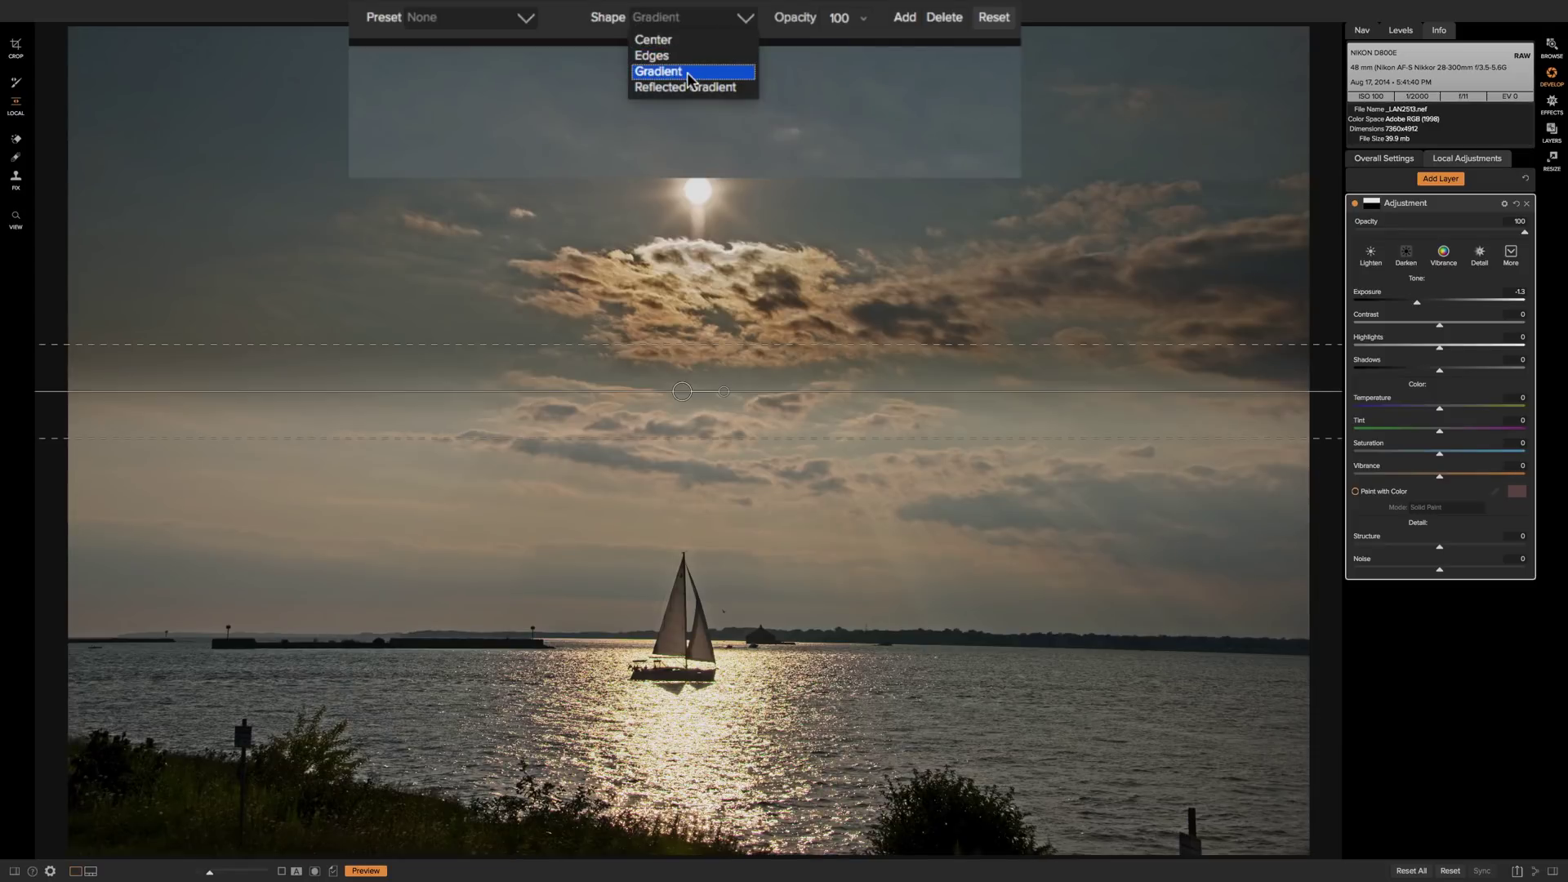
{"action": "left_click", "coordinate": [684, 71]}
{"action": "left_click_drag", "start_coordinate": [676, 392], "coordinate": [683, 636]}
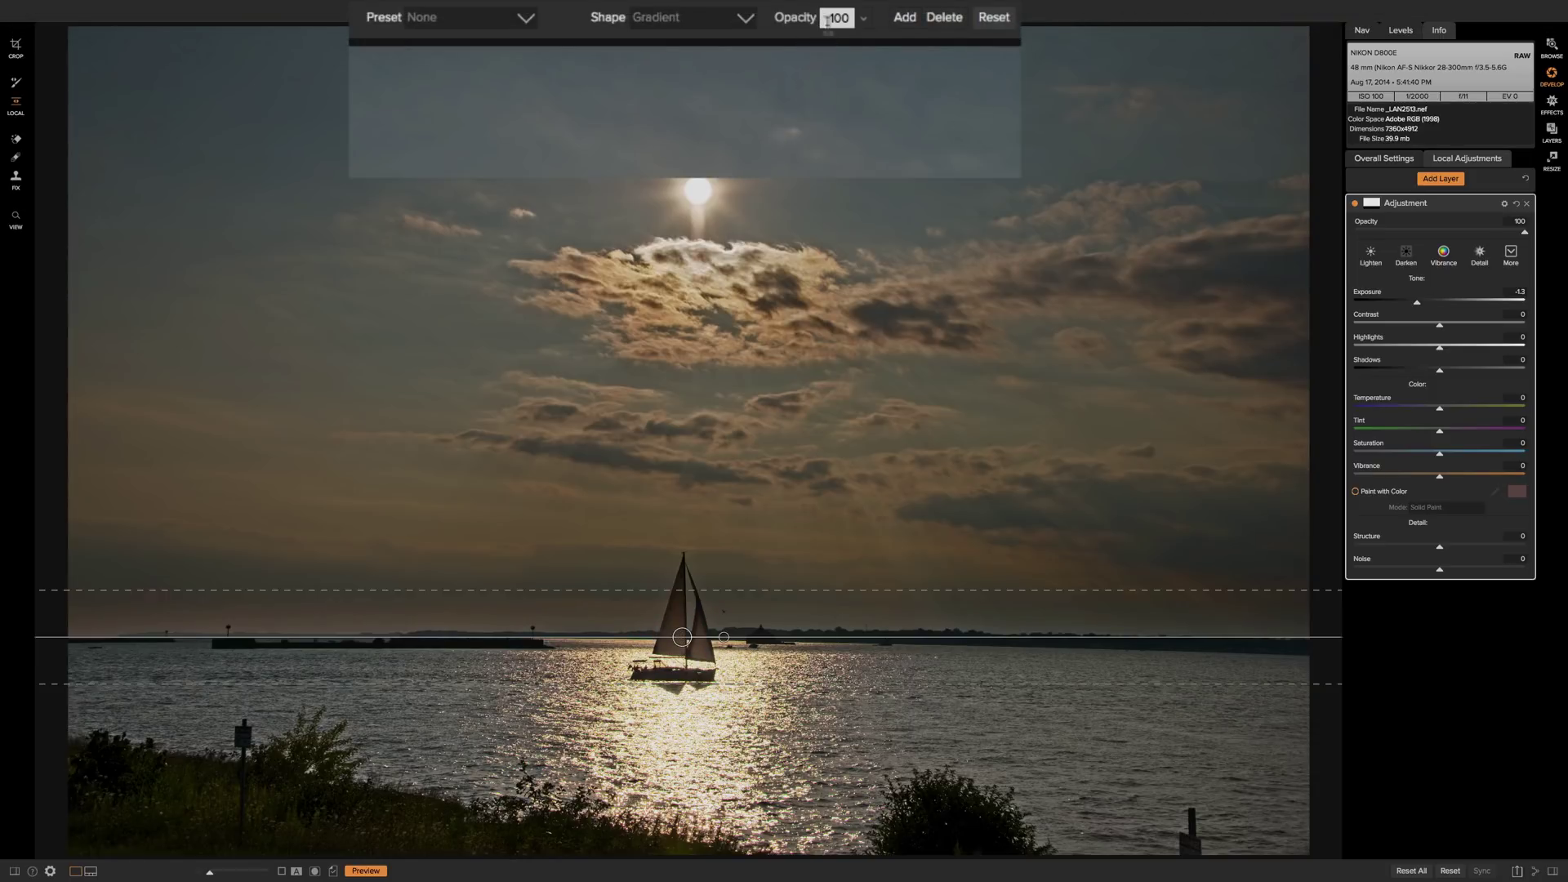
{"action": "left_click", "coordinate": [862, 19]}
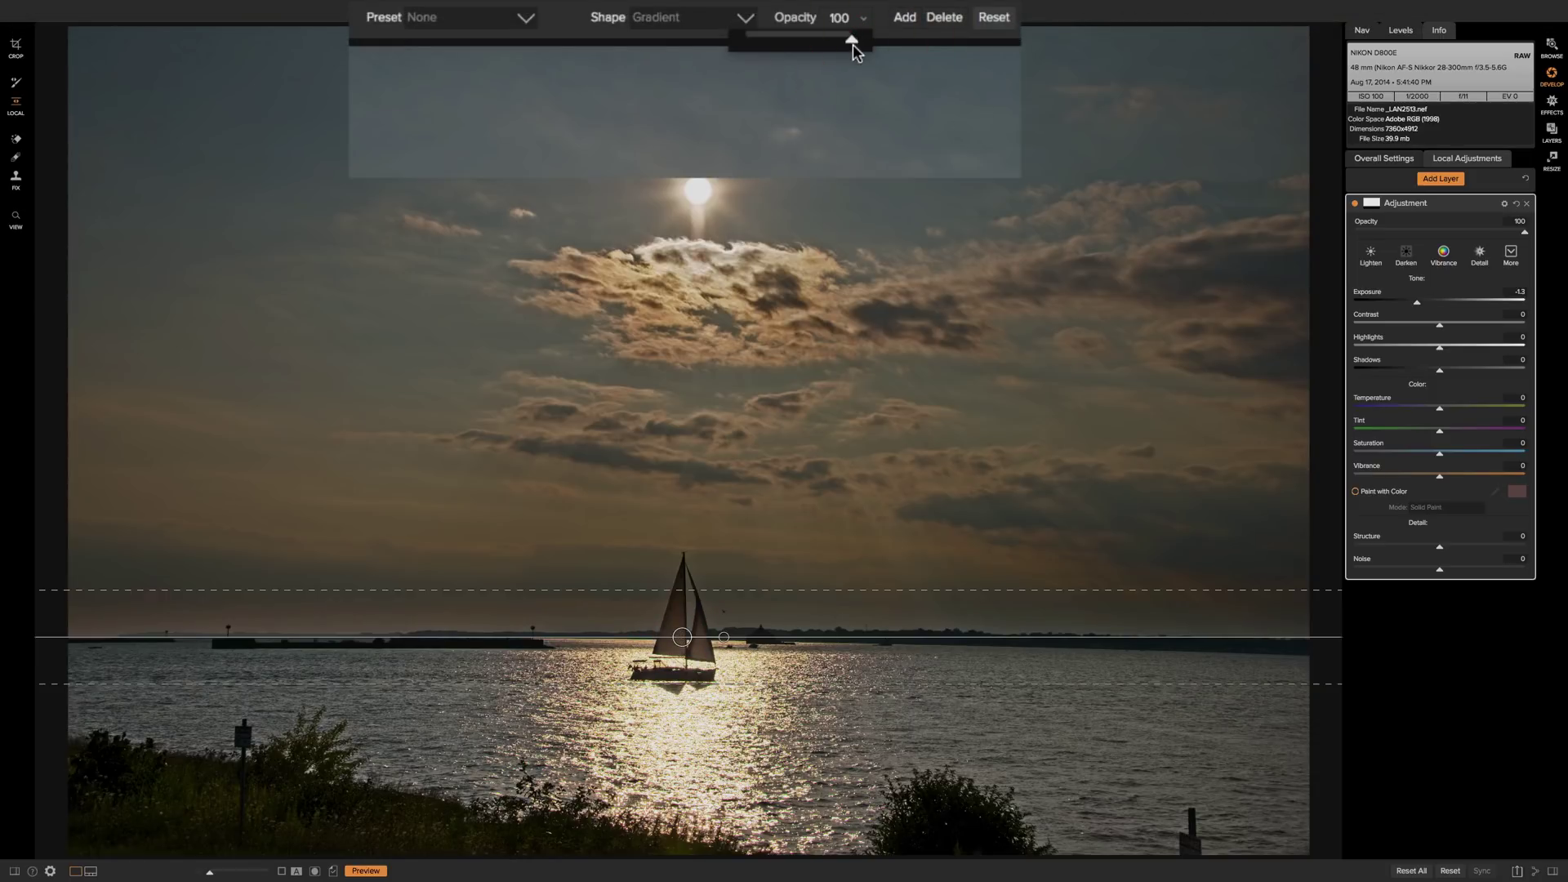
{"action": "mouse_move", "coordinate": [851, 40]}
{"action": "left_mouse_down"}
{"action": "mouse_move", "coordinate": [775, 39]}
{"action": "mouse_move", "coordinate": [862, 41]}
{"action": "left_mouse_up"}
{"action": "left_click", "coordinate": [862, 20]}
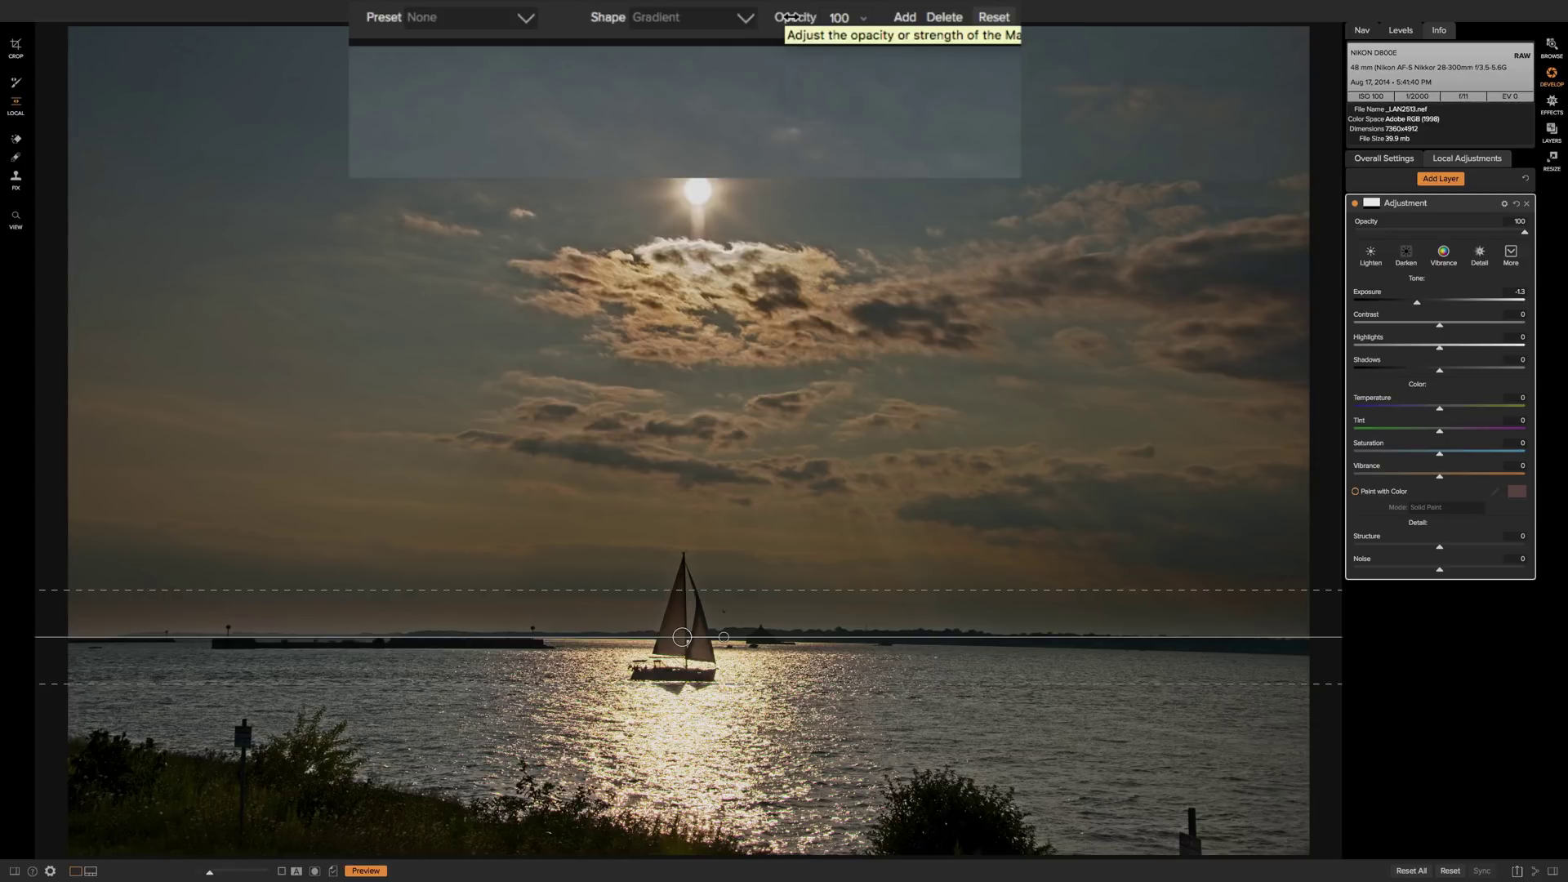
{"action": "left_click_drag", "start_coordinate": [789, 17], "coordinate": [906, 41]}
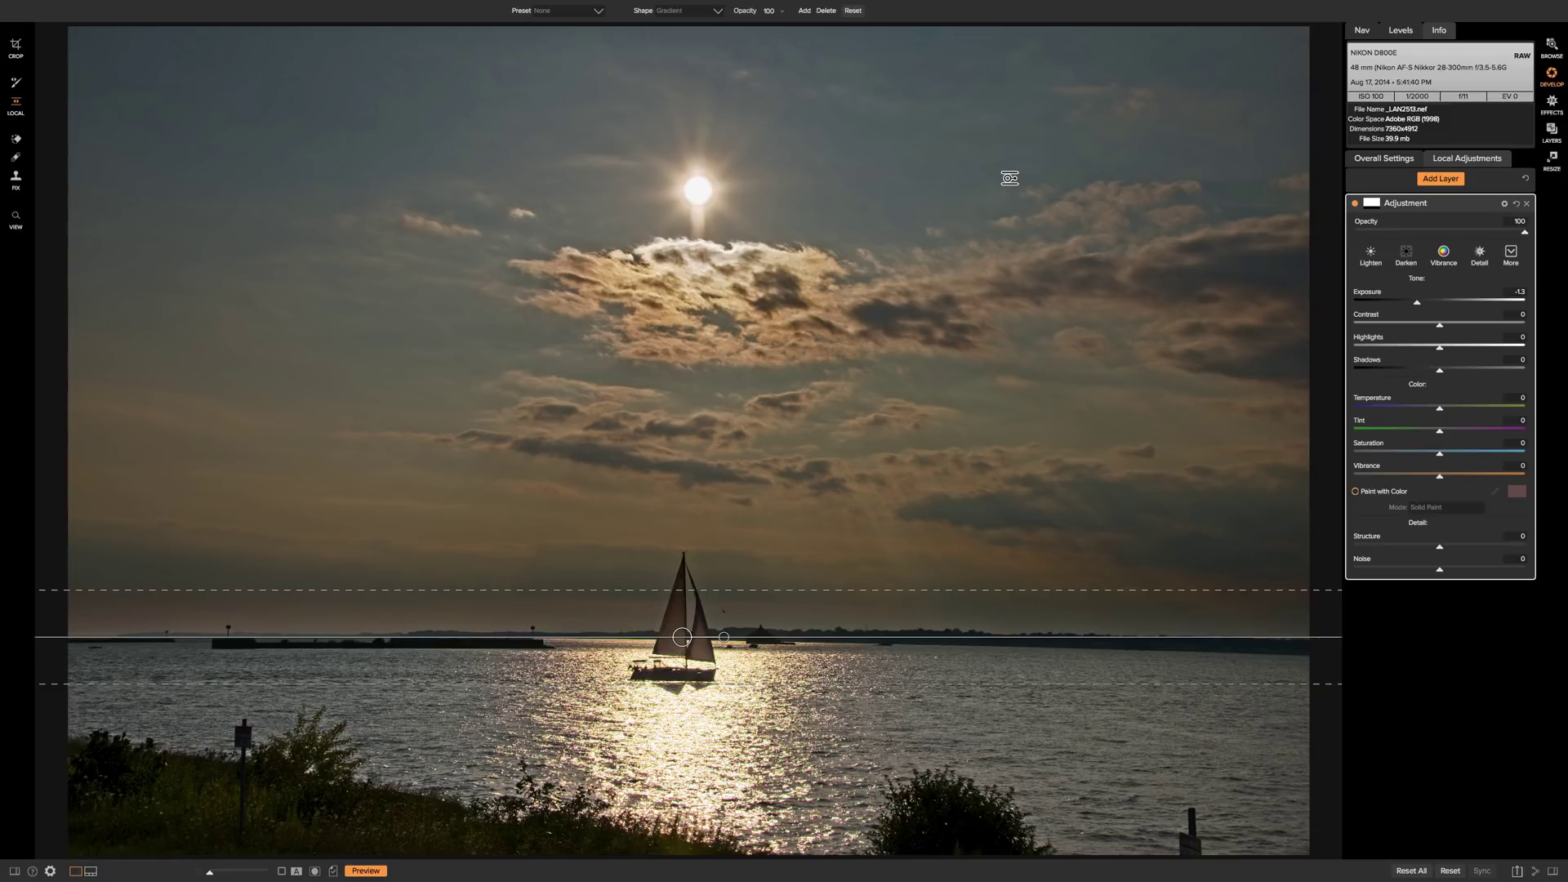
{"action": "left_click", "coordinate": [803, 11]}
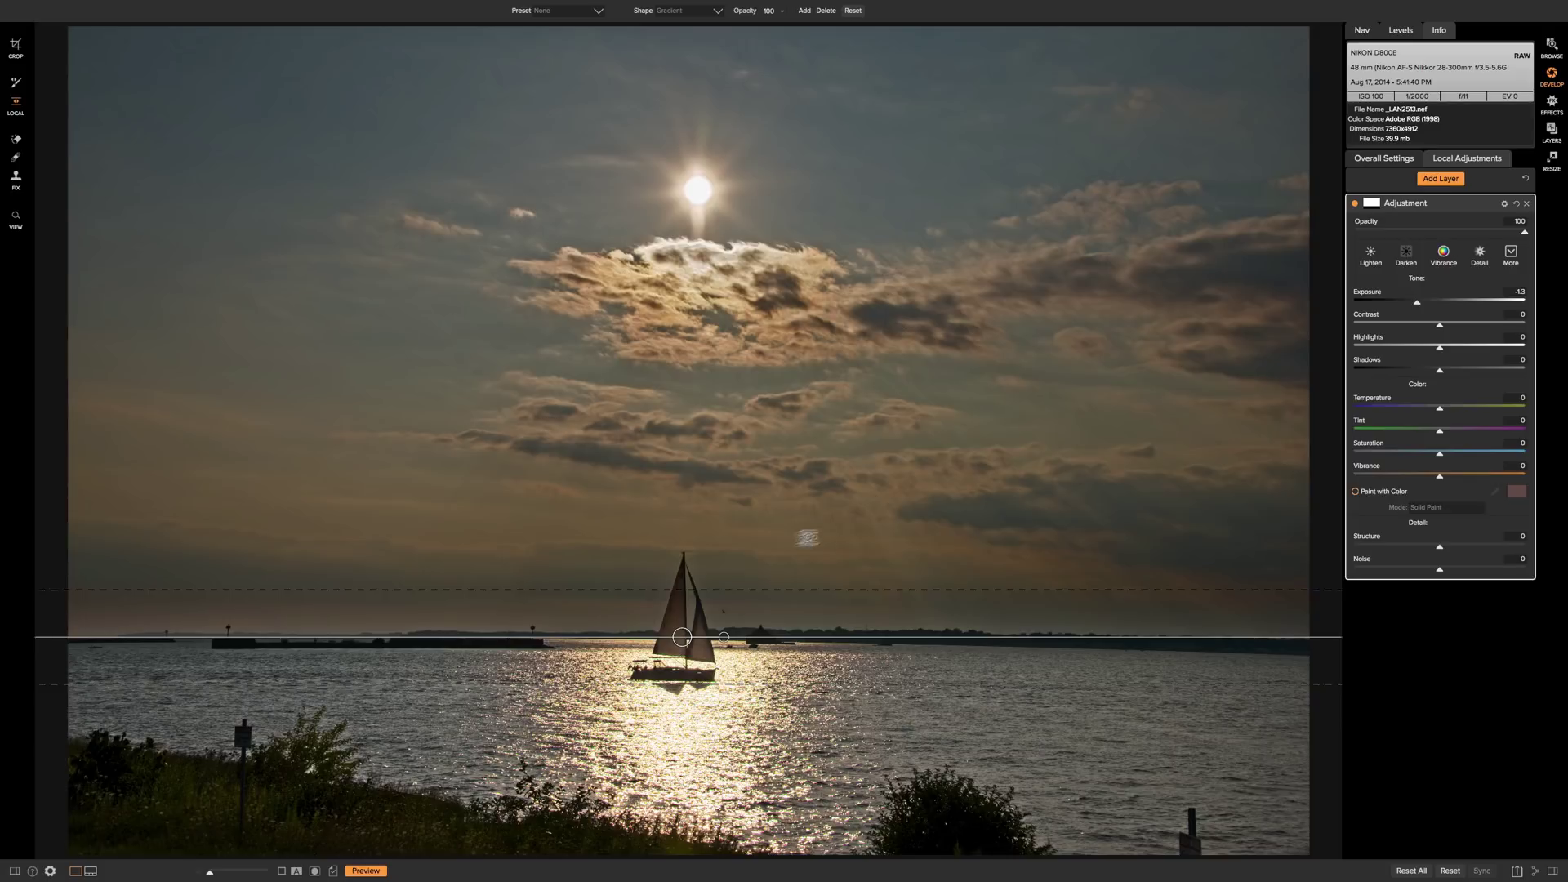
{"action": "left_click", "coordinate": [803, 10]}
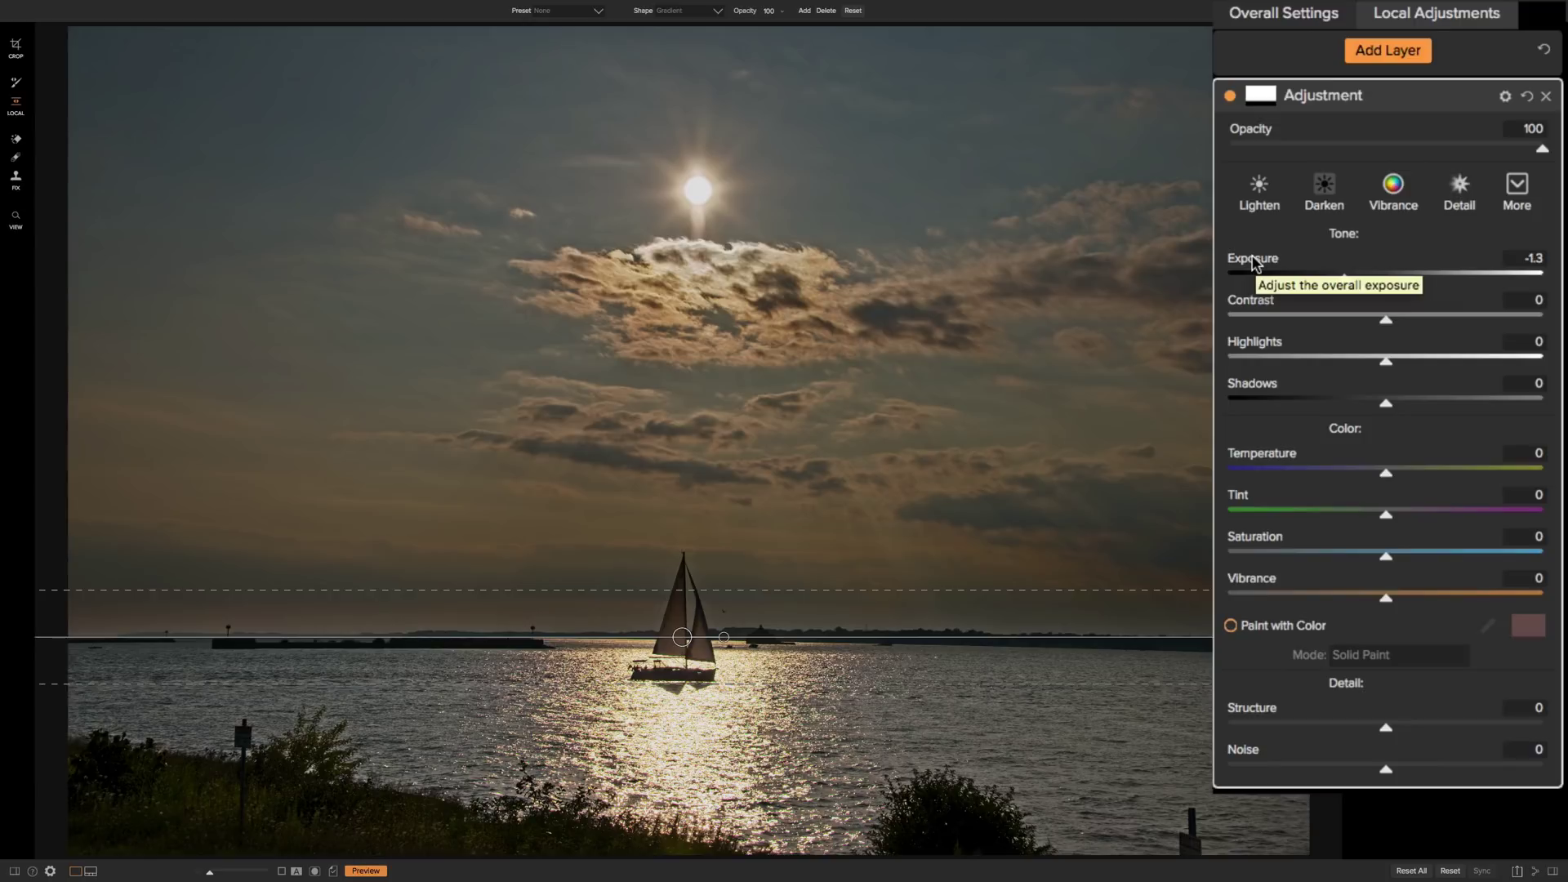
Step: Reset Exposure to 0, try the Lighten, Darken, Vibrance and Detail styles, then show More styles
{"action": "double_click", "coordinate": [1253, 261]}
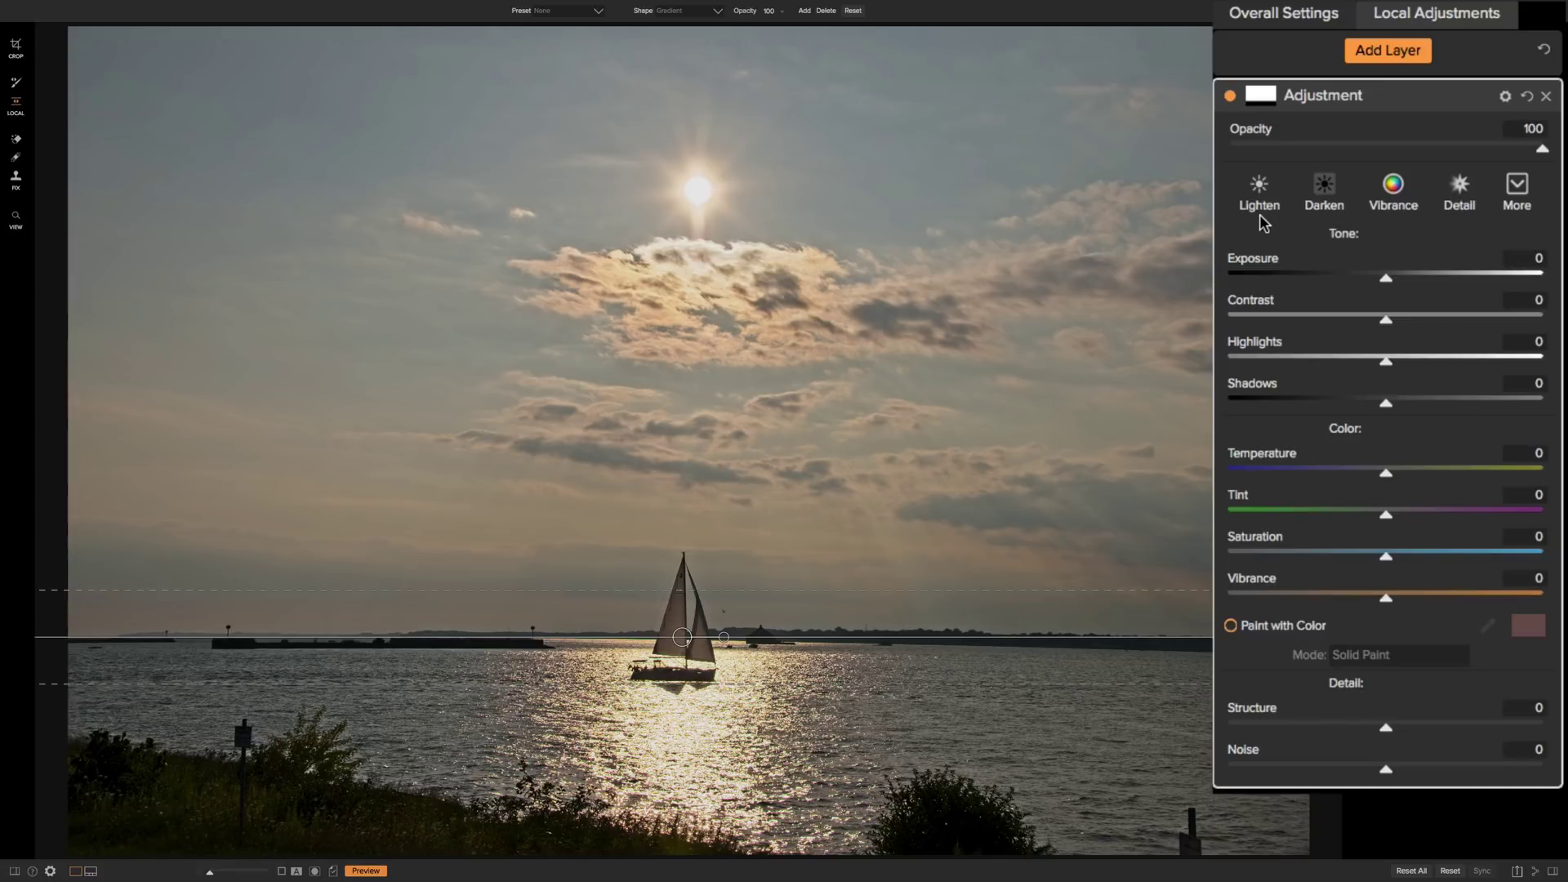
{"action": "left_click", "coordinate": [1260, 189]}
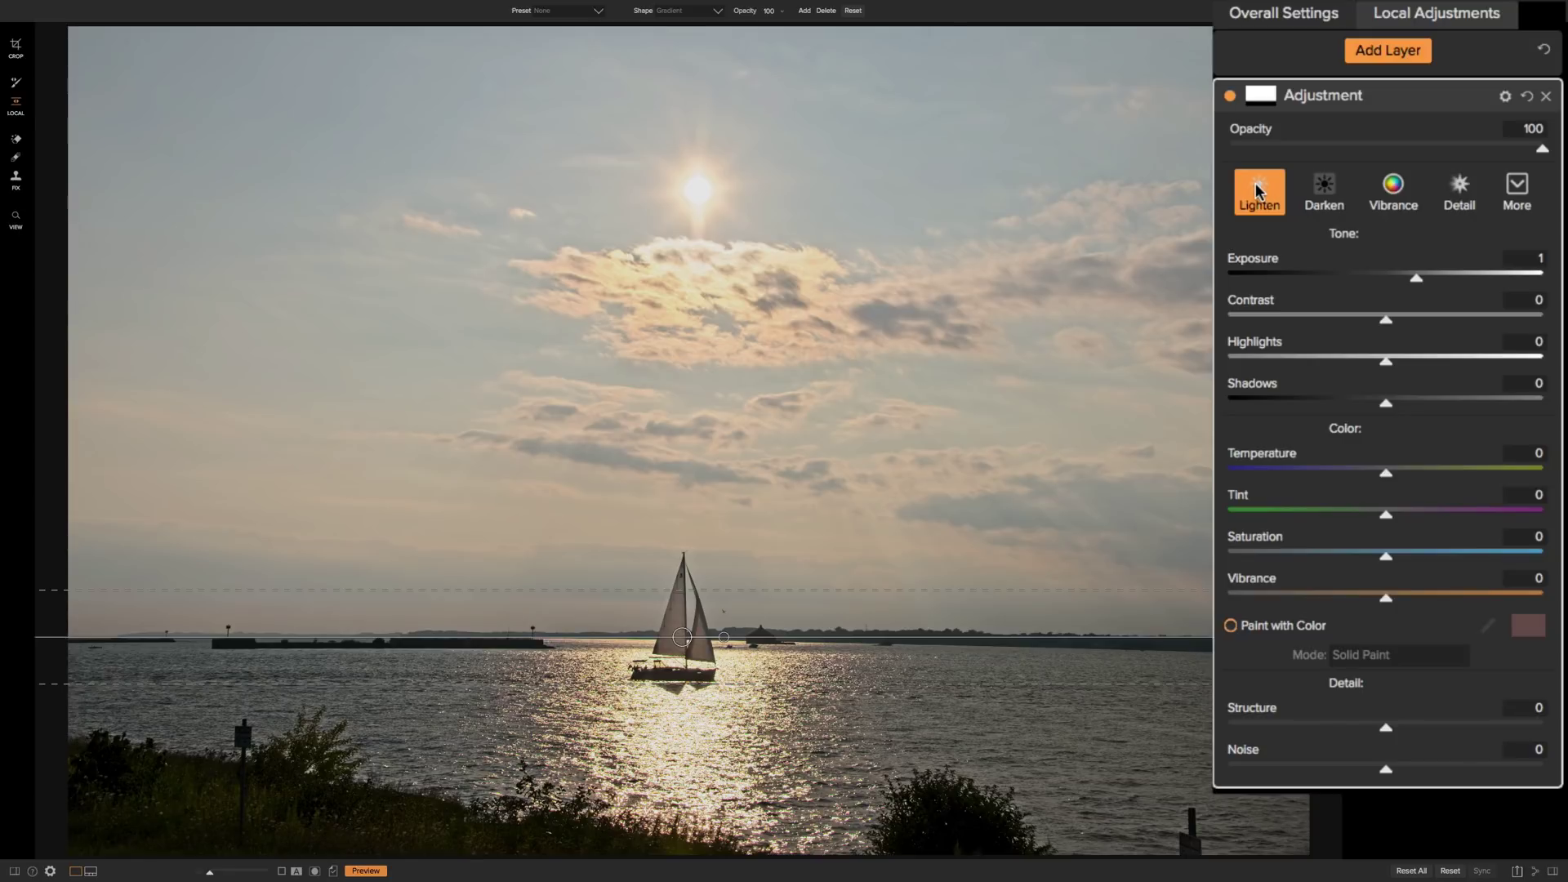
{"action": "left_click", "coordinate": [1324, 192]}
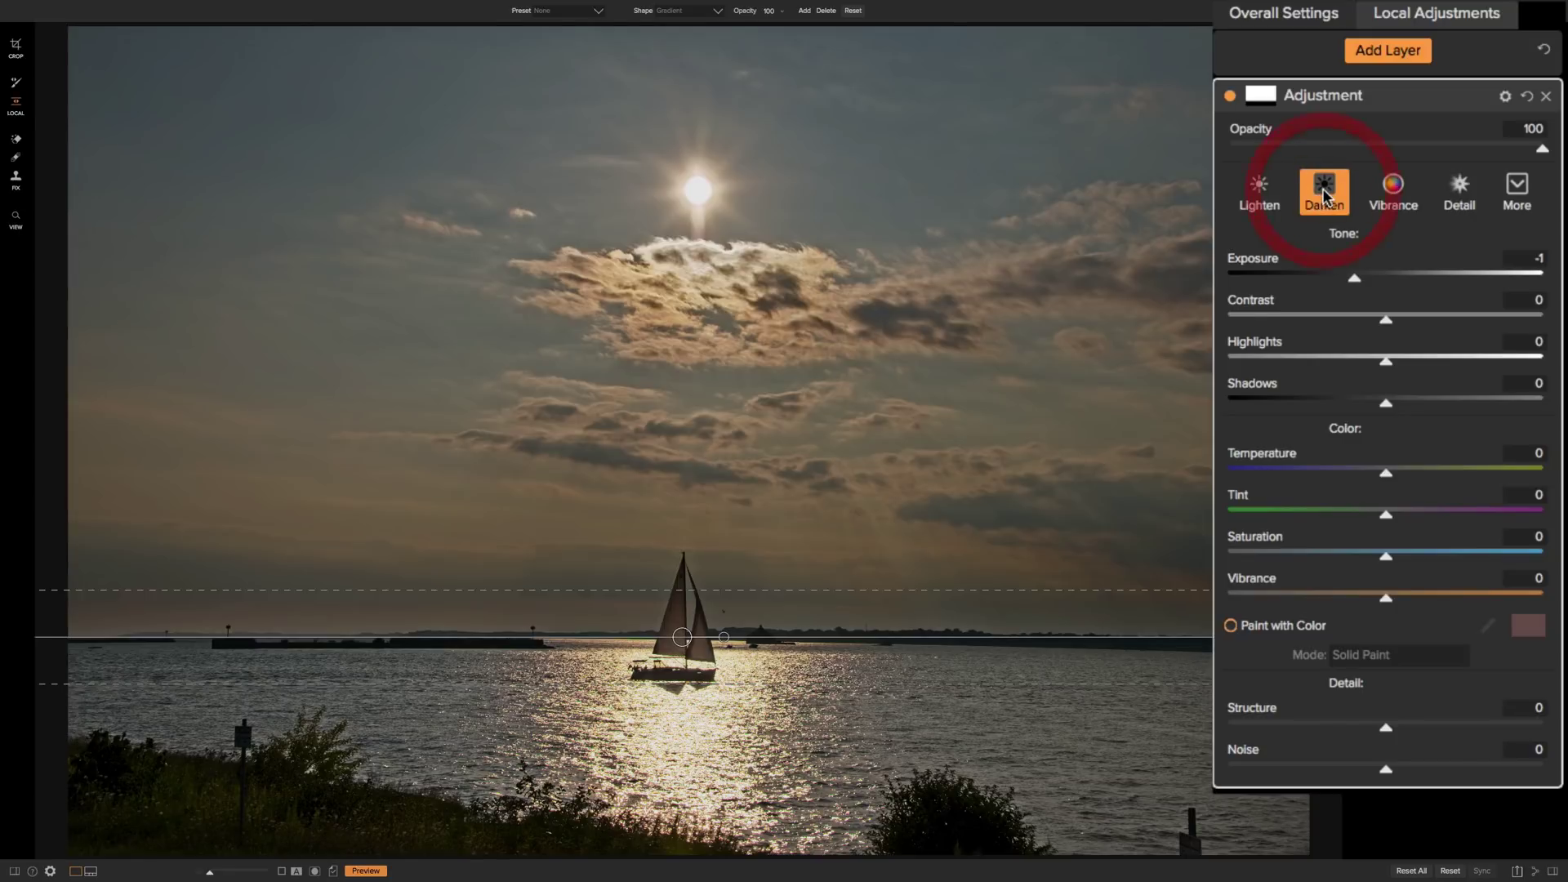
{"action": "left_click", "coordinate": [1391, 190]}
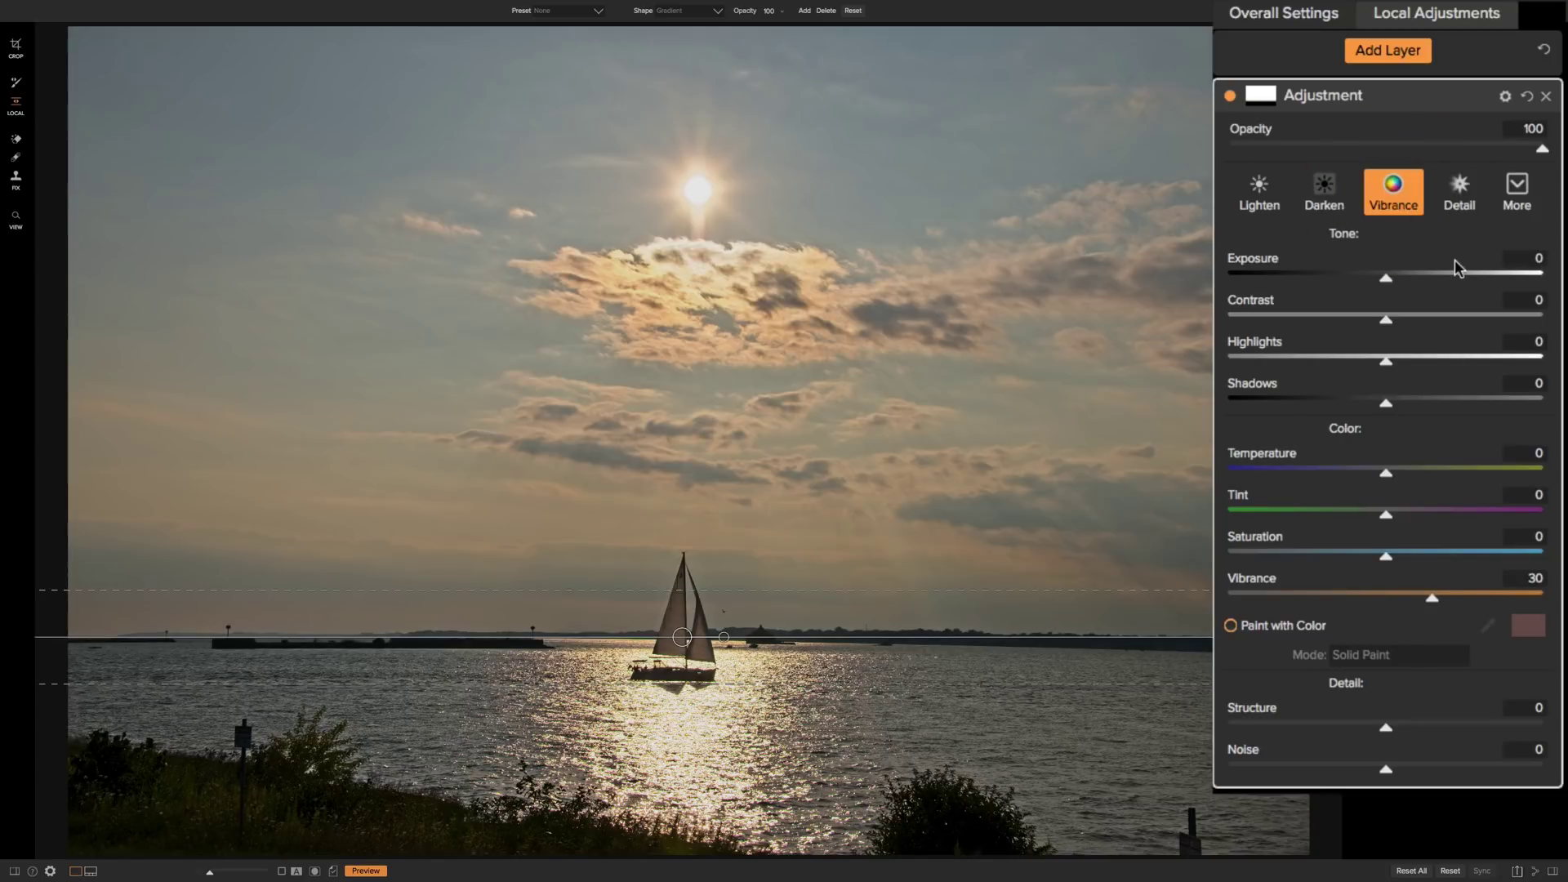
{"action": "left_click", "coordinate": [1460, 193]}
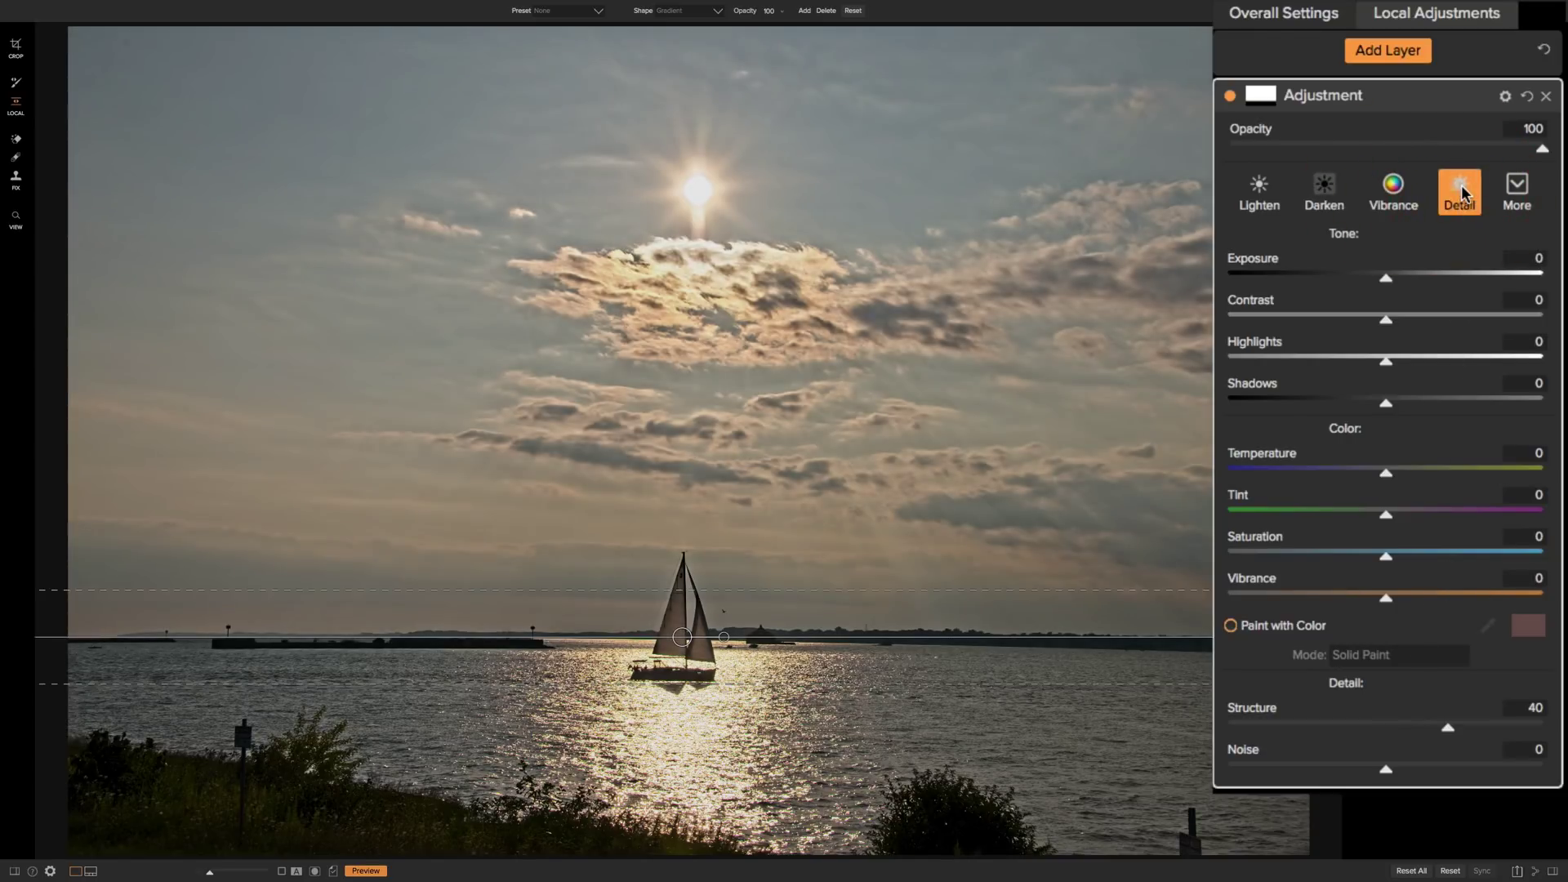
{"action": "left_click", "coordinate": [1515, 186]}
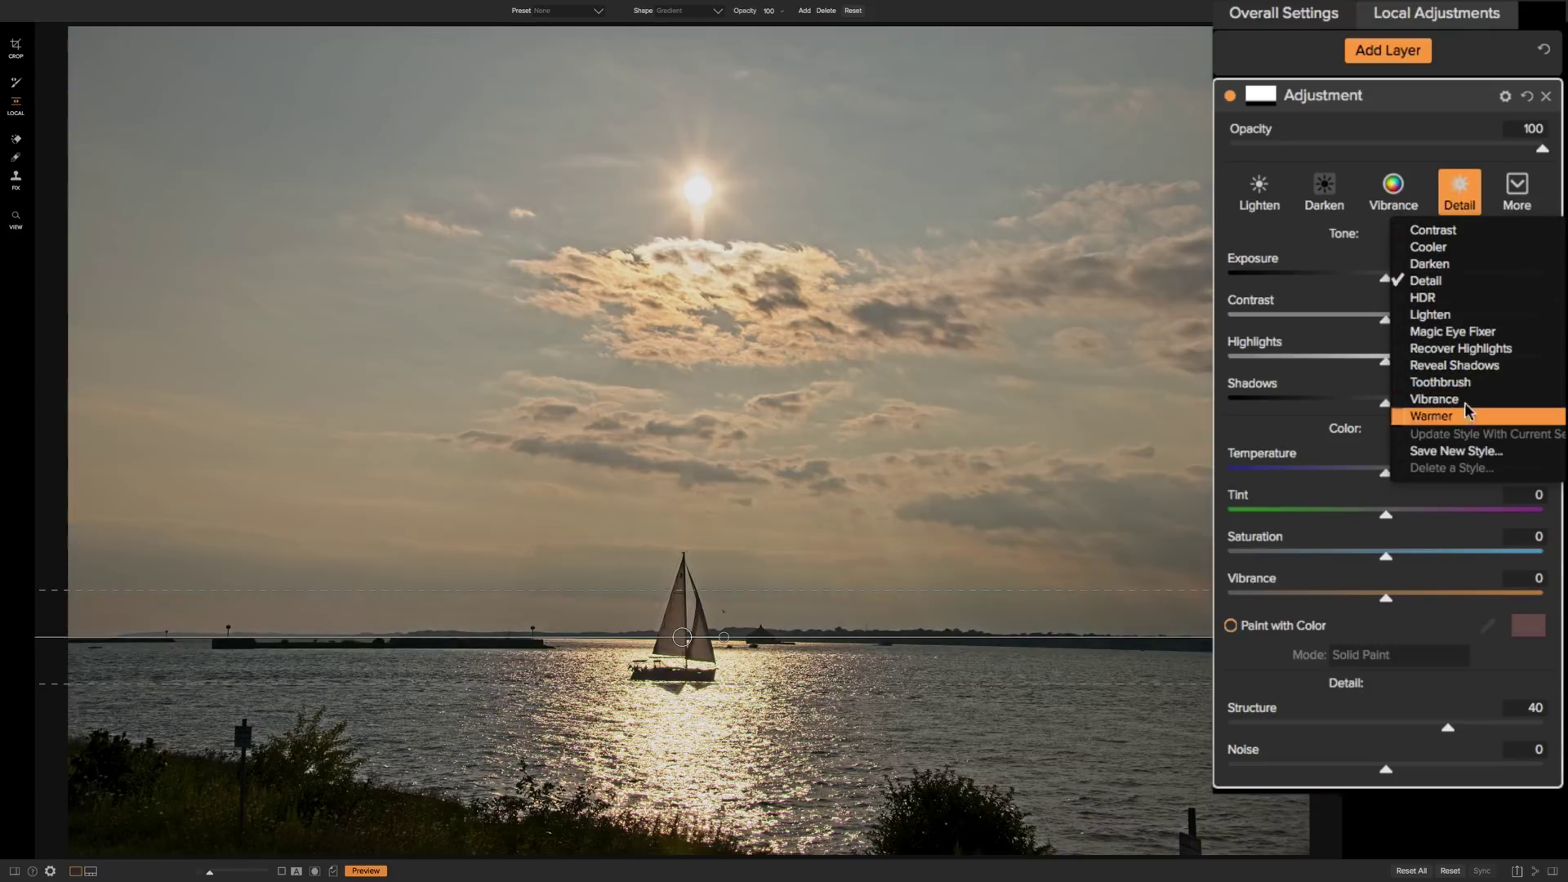
Step: Apply the Warmer style (Temperature 50) with Vibrance 18, Contrast 12 and Structure 23
{"action": "left_click", "coordinate": [1462, 411]}
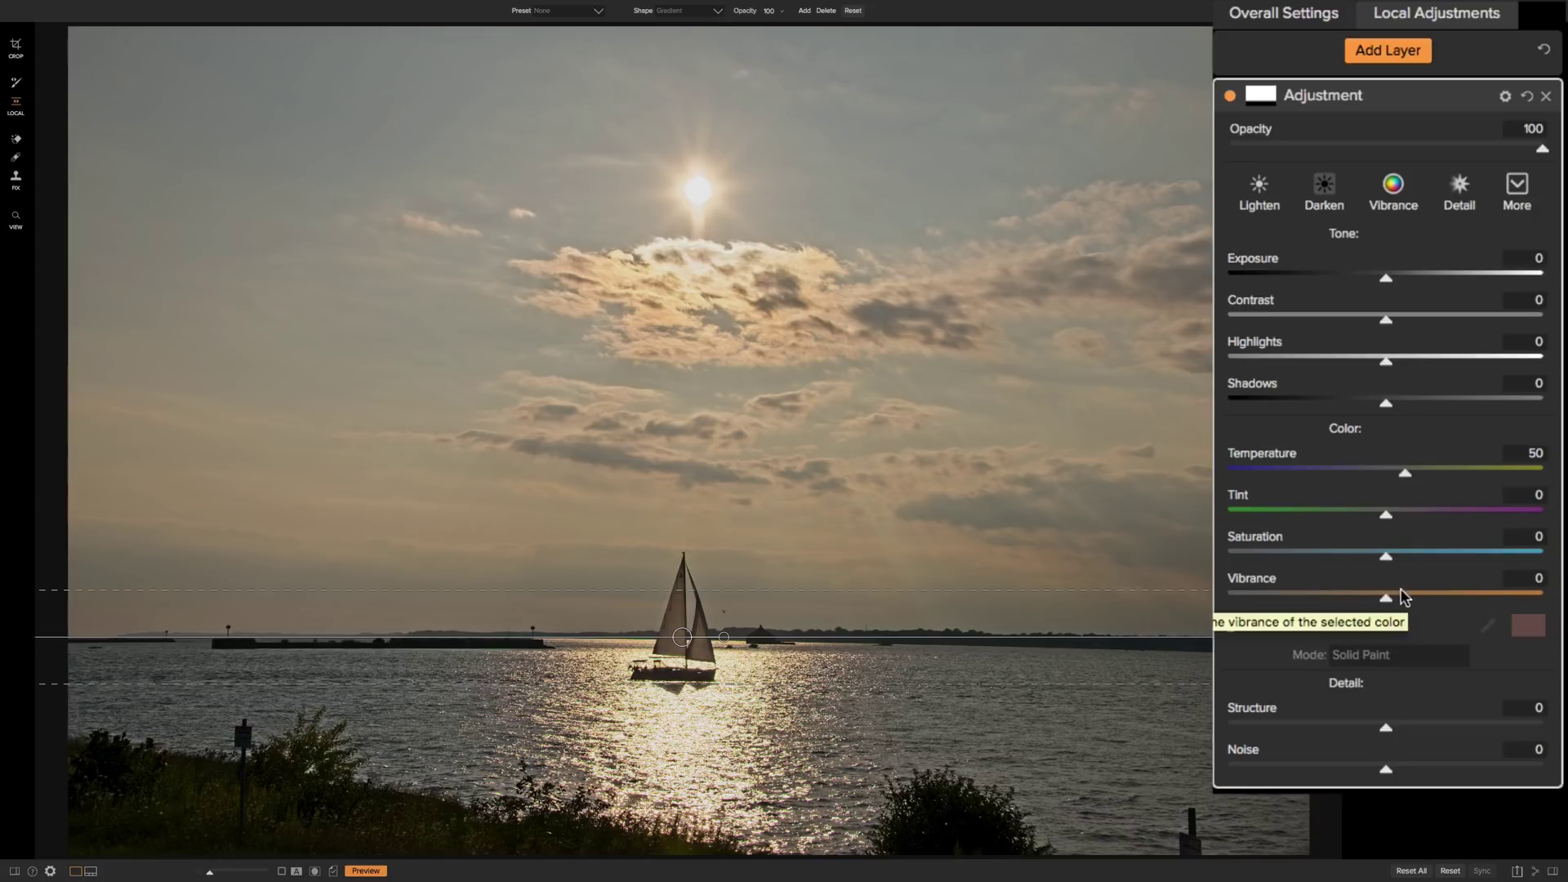
{"action": "left_click_drag", "start_coordinate": [1403, 597], "coordinate": [1409, 602]}
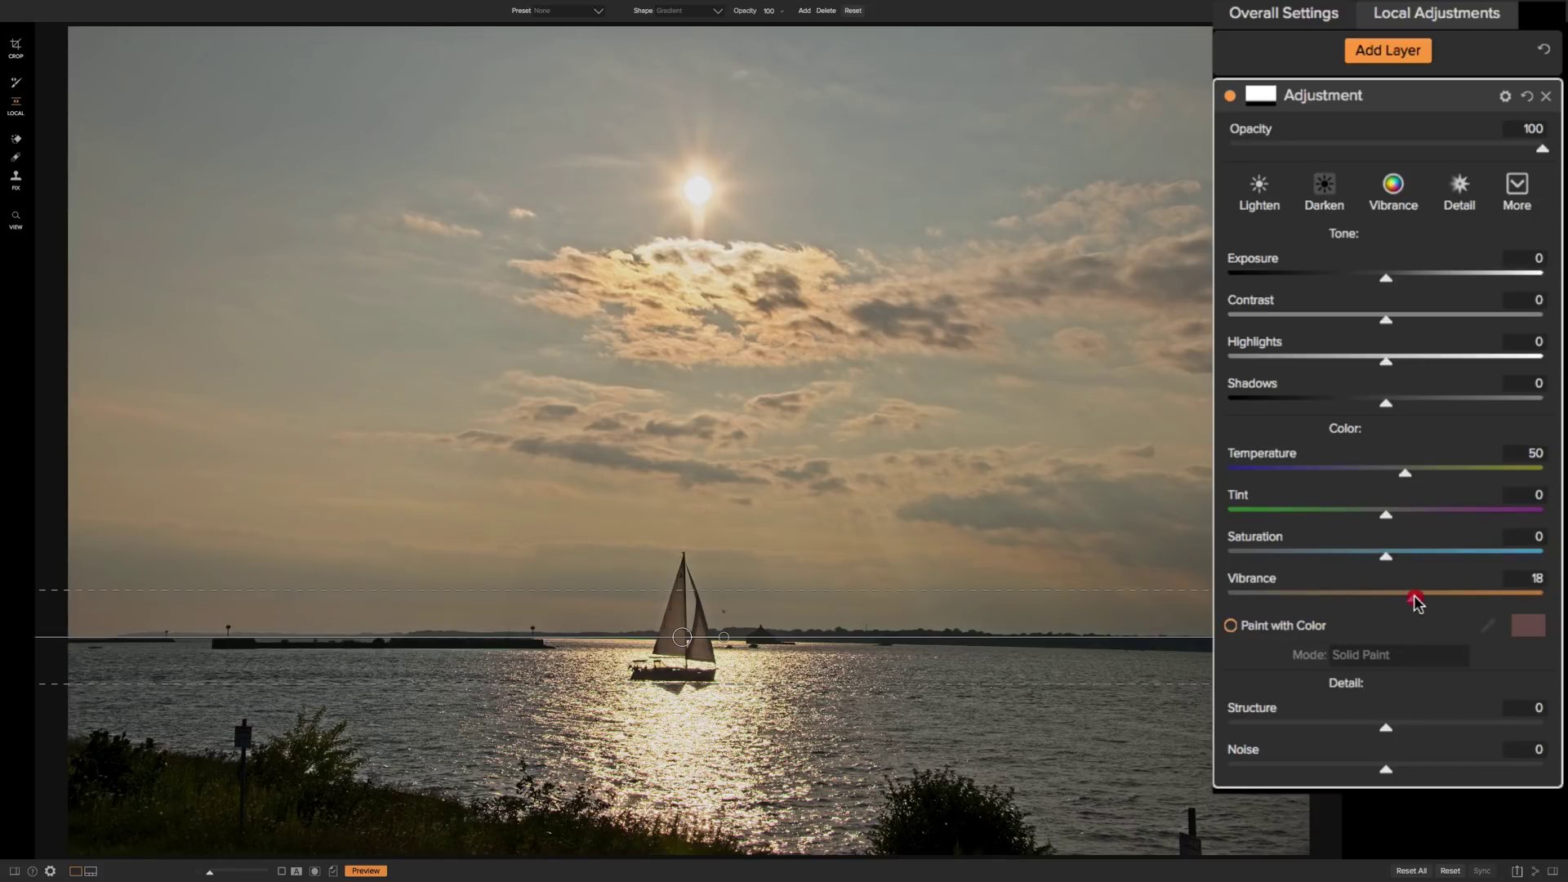
{"action": "left_click", "coordinate": [1388, 320]}
{"action": "left_click_drag", "start_coordinate": [1391, 323], "coordinate": [1404, 321]}
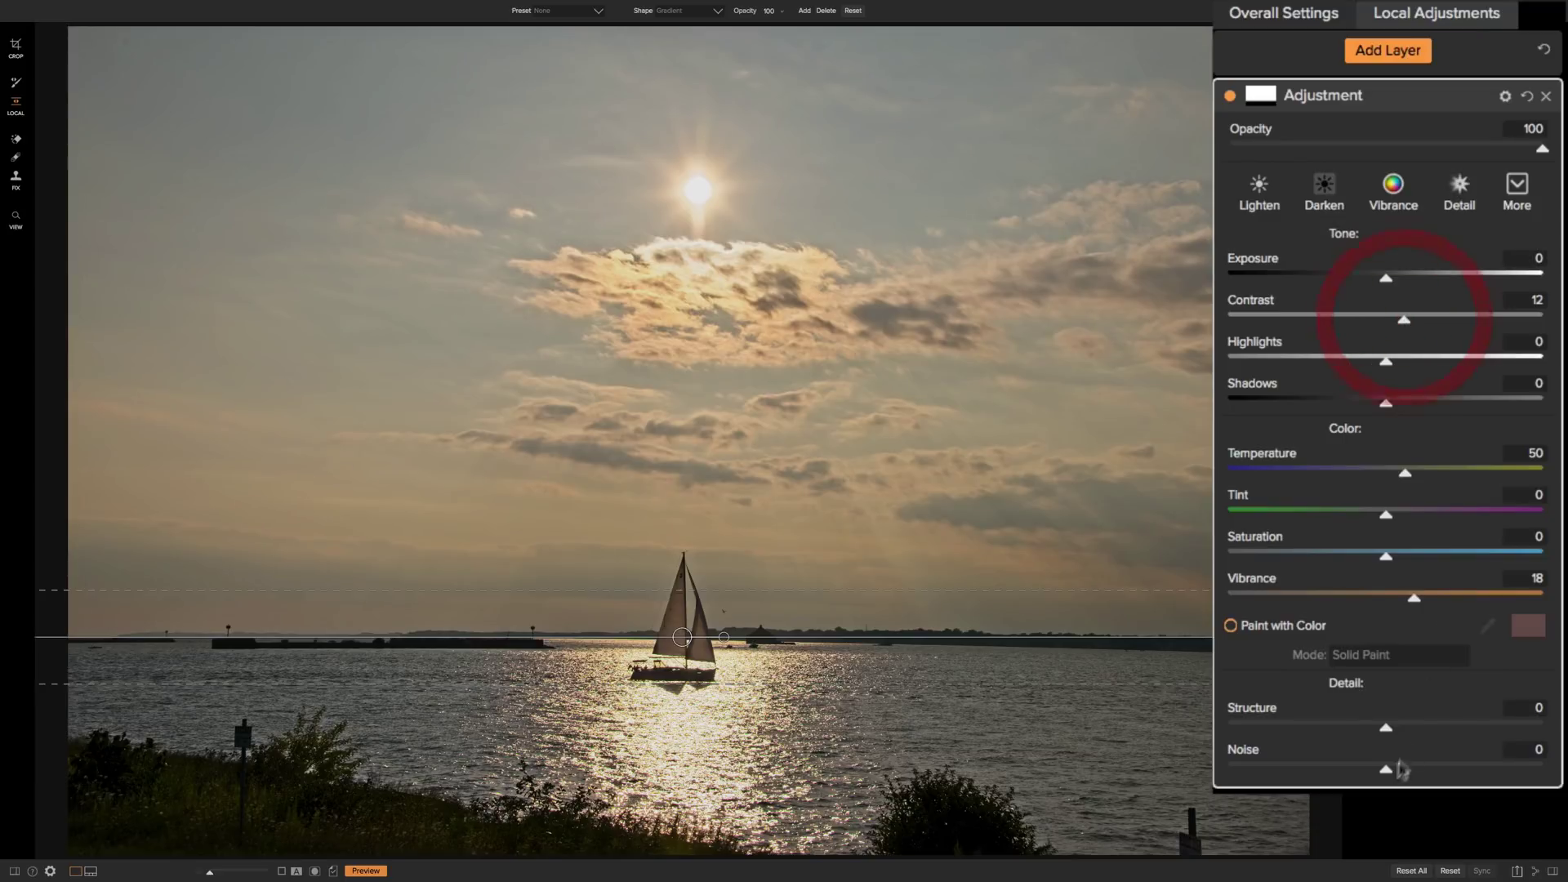
{"action": "left_click_drag", "start_coordinate": [1385, 727], "coordinate": [1422, 726]}
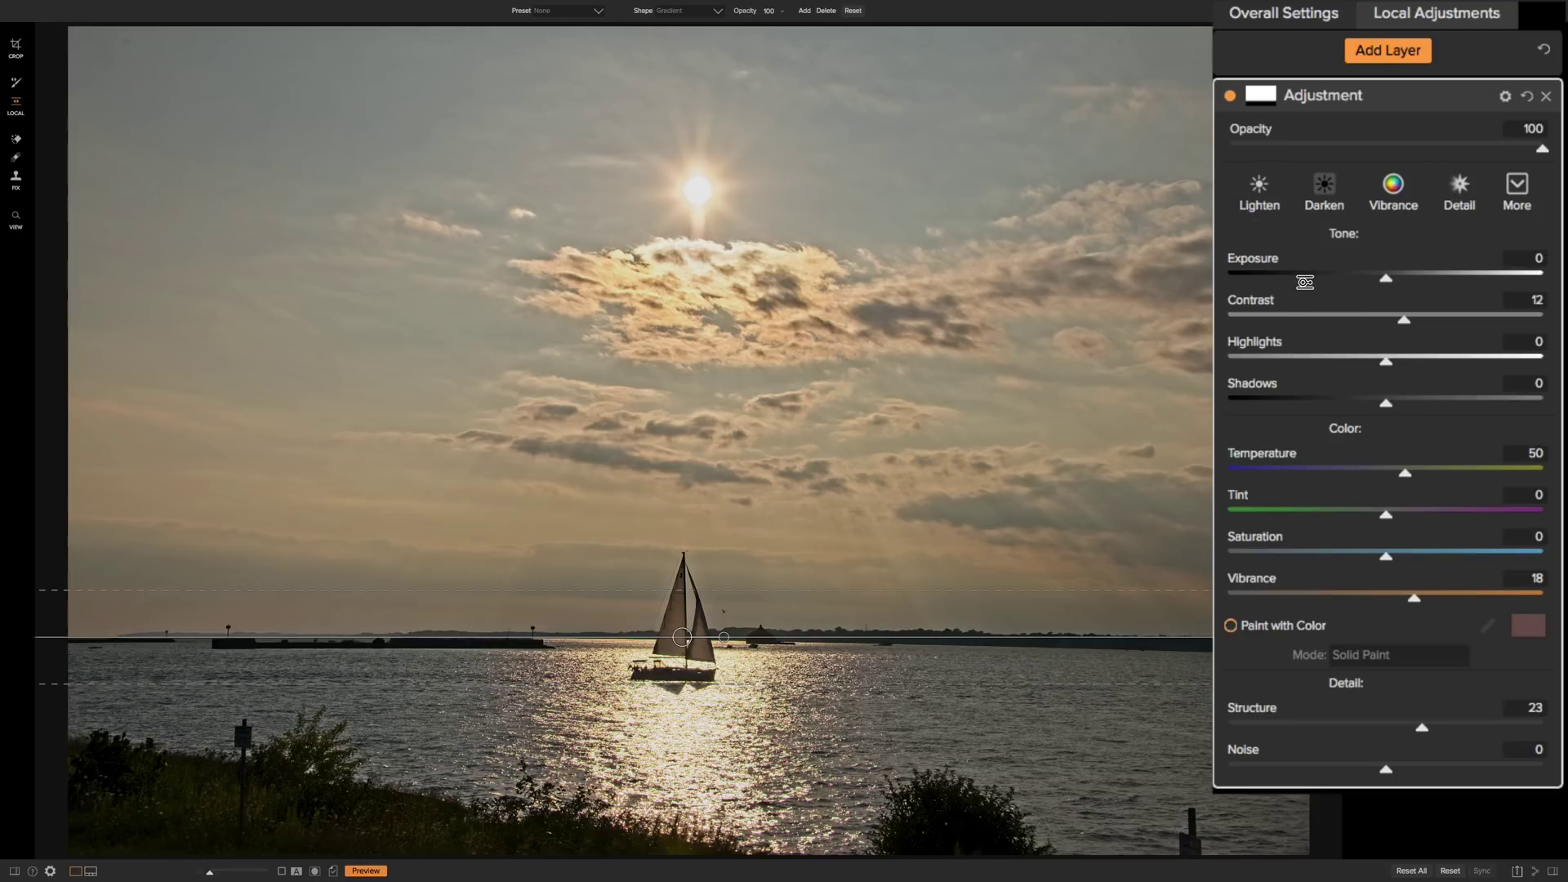
Step: Add a second Linear Bottom gradient layer centred on the horizon with a narrow transition
{"action": "left_click", "coordinate": [1378, 50]}
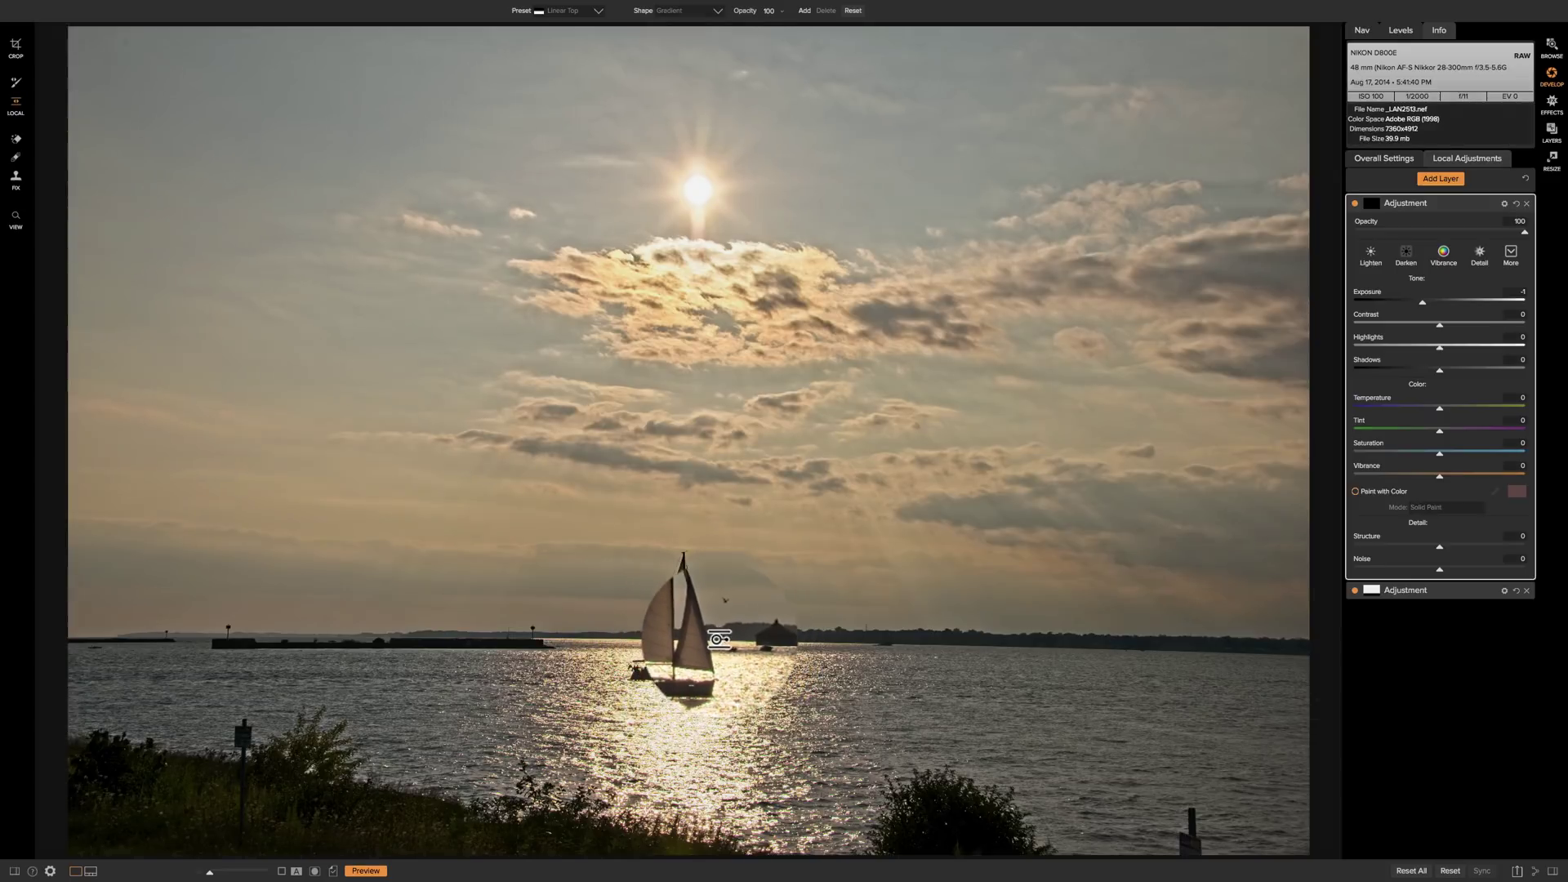
{"action": "left_click", "coordinate": [719, 640]}
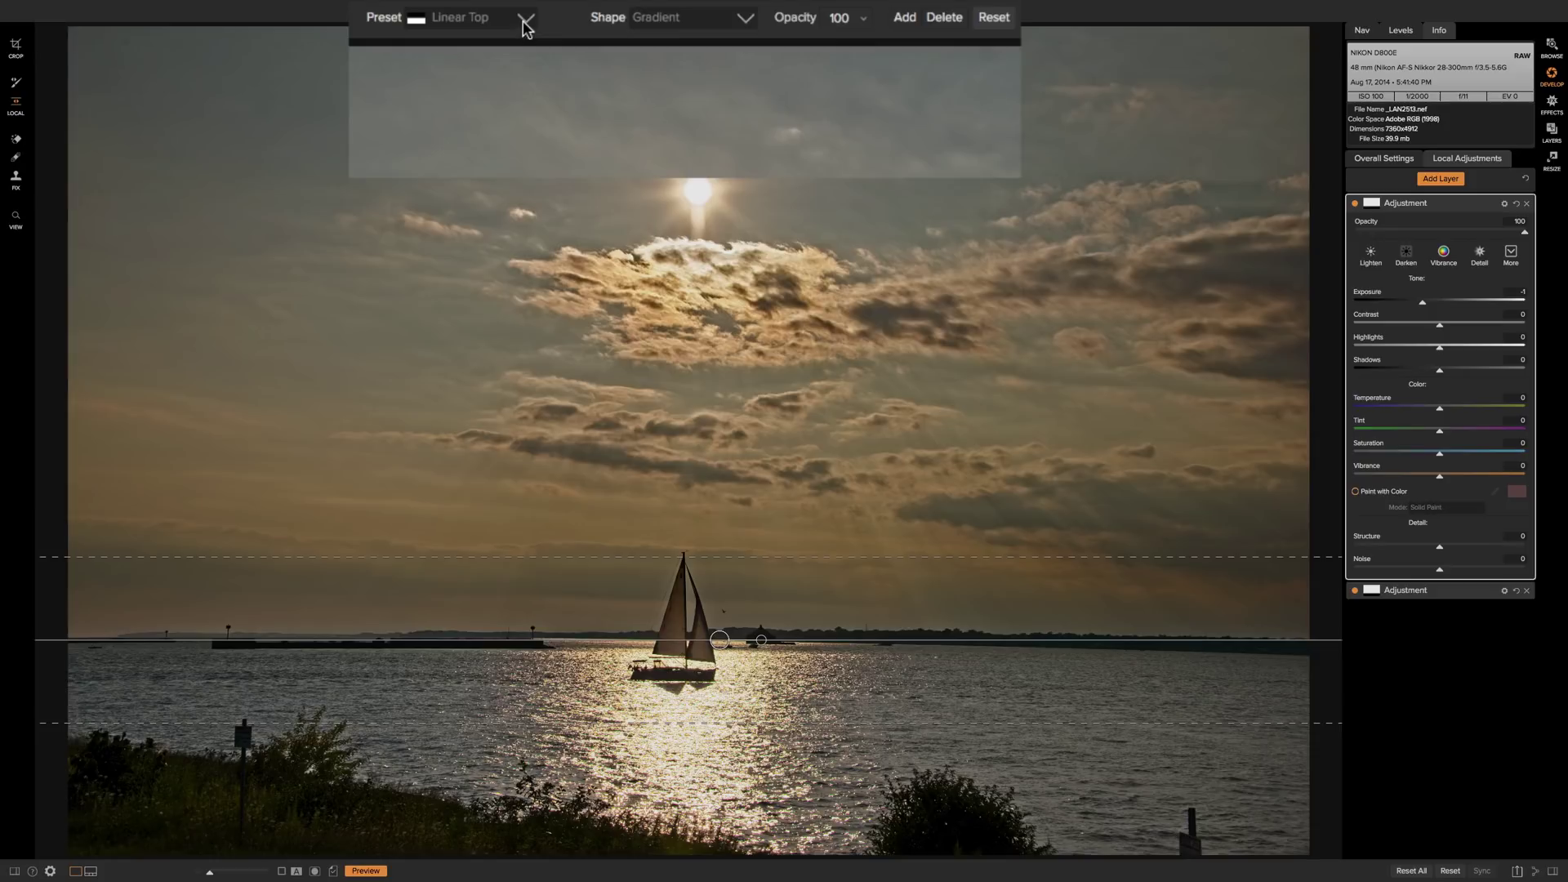
{"action": "left_click", "coordinate": [526, 22]}
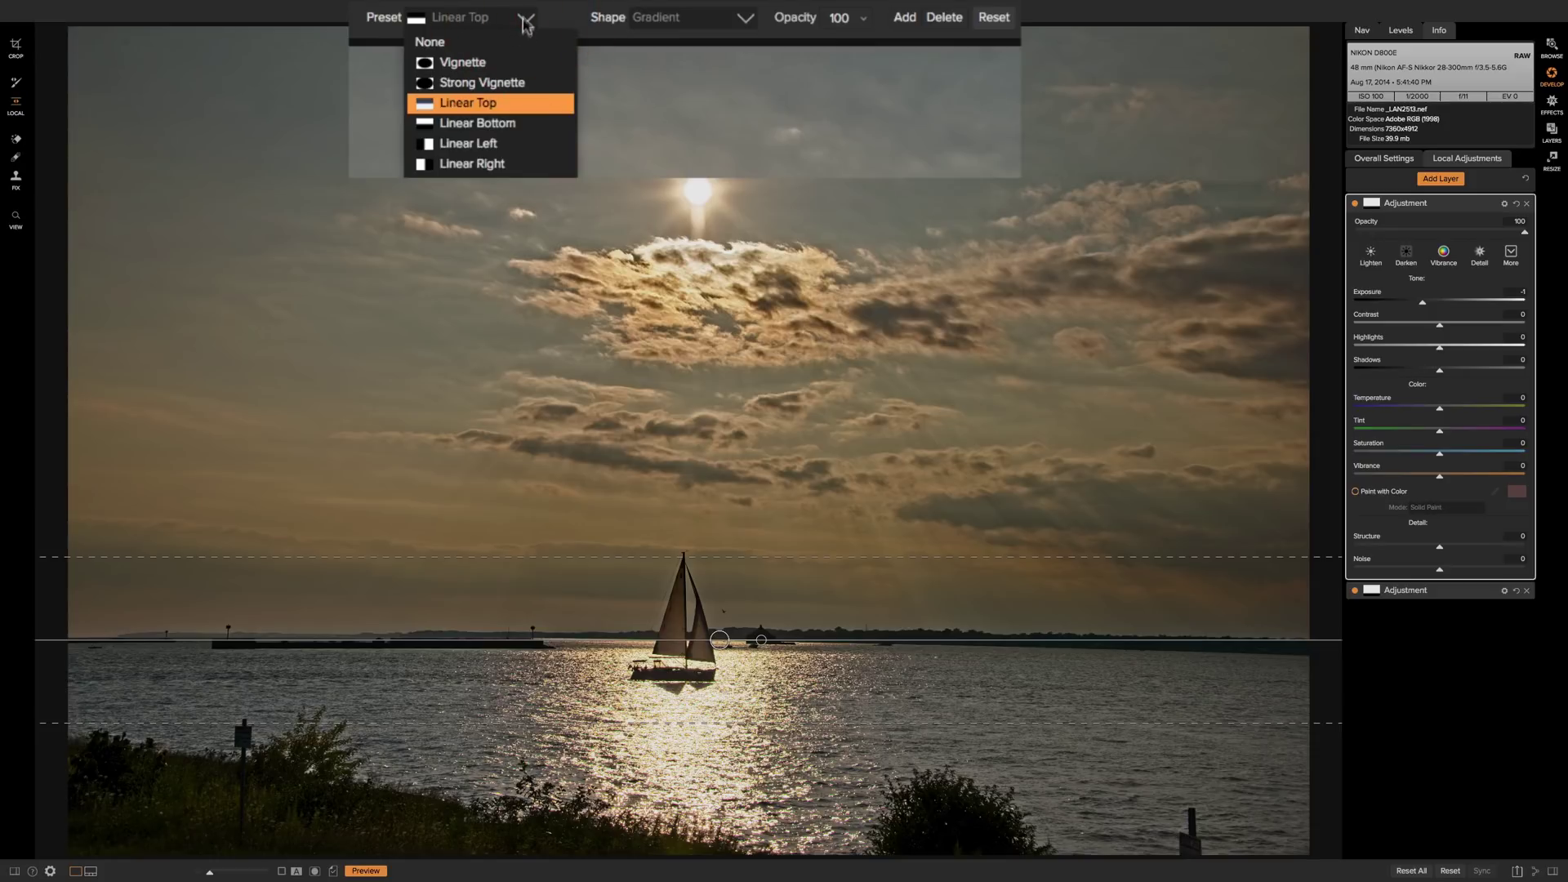
{"action": "left_click", "coordinate": [504, 121]}
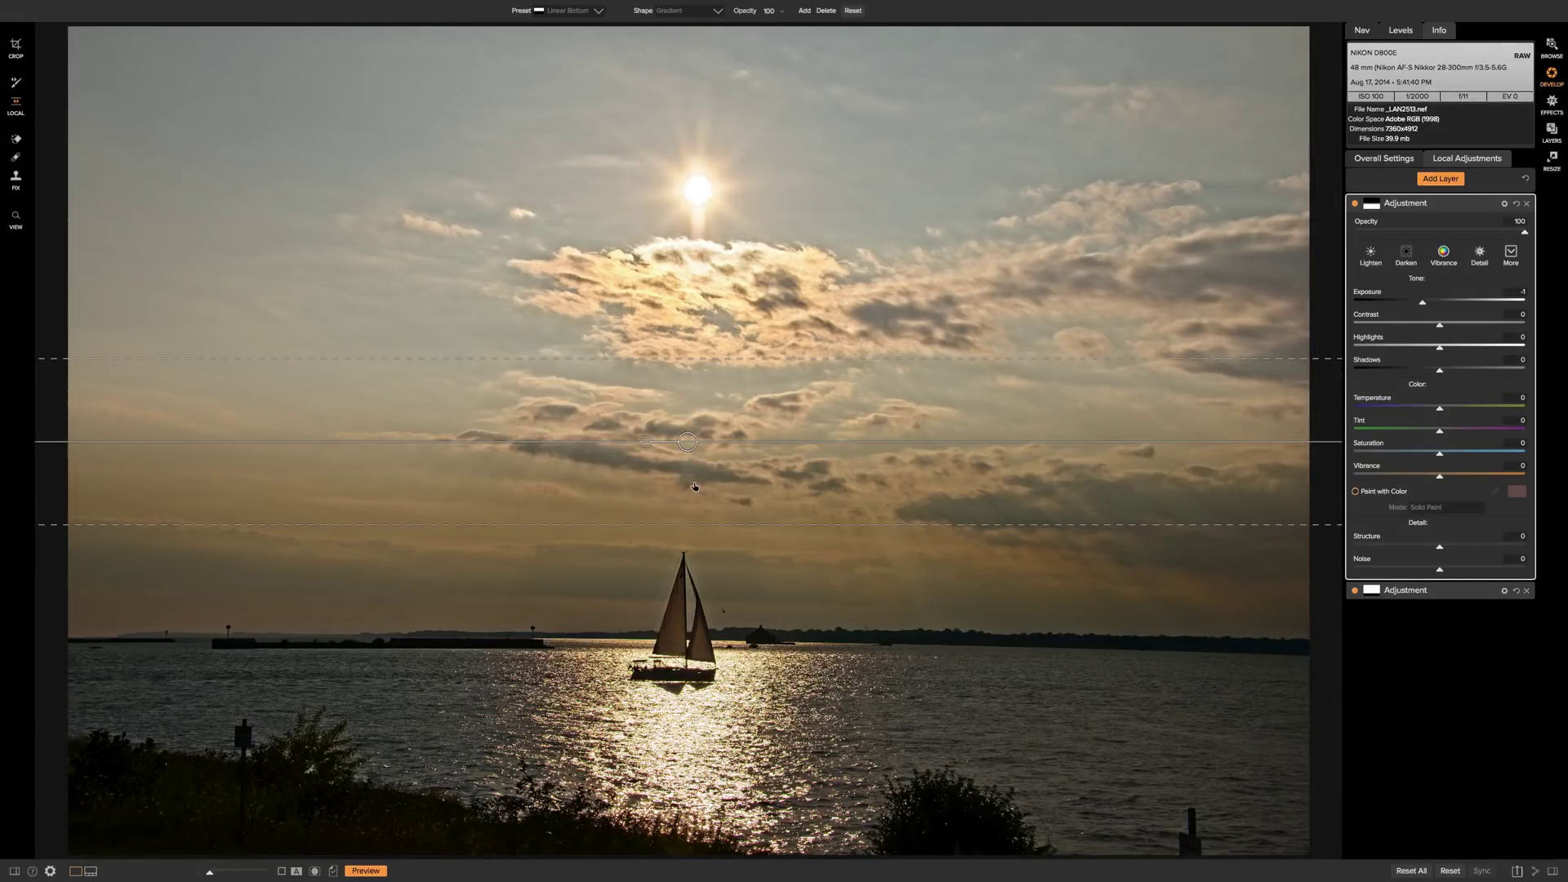
{"action": "left_click_drag", "start_coordinate": [686, 442], "coordinate": [688, 646]}
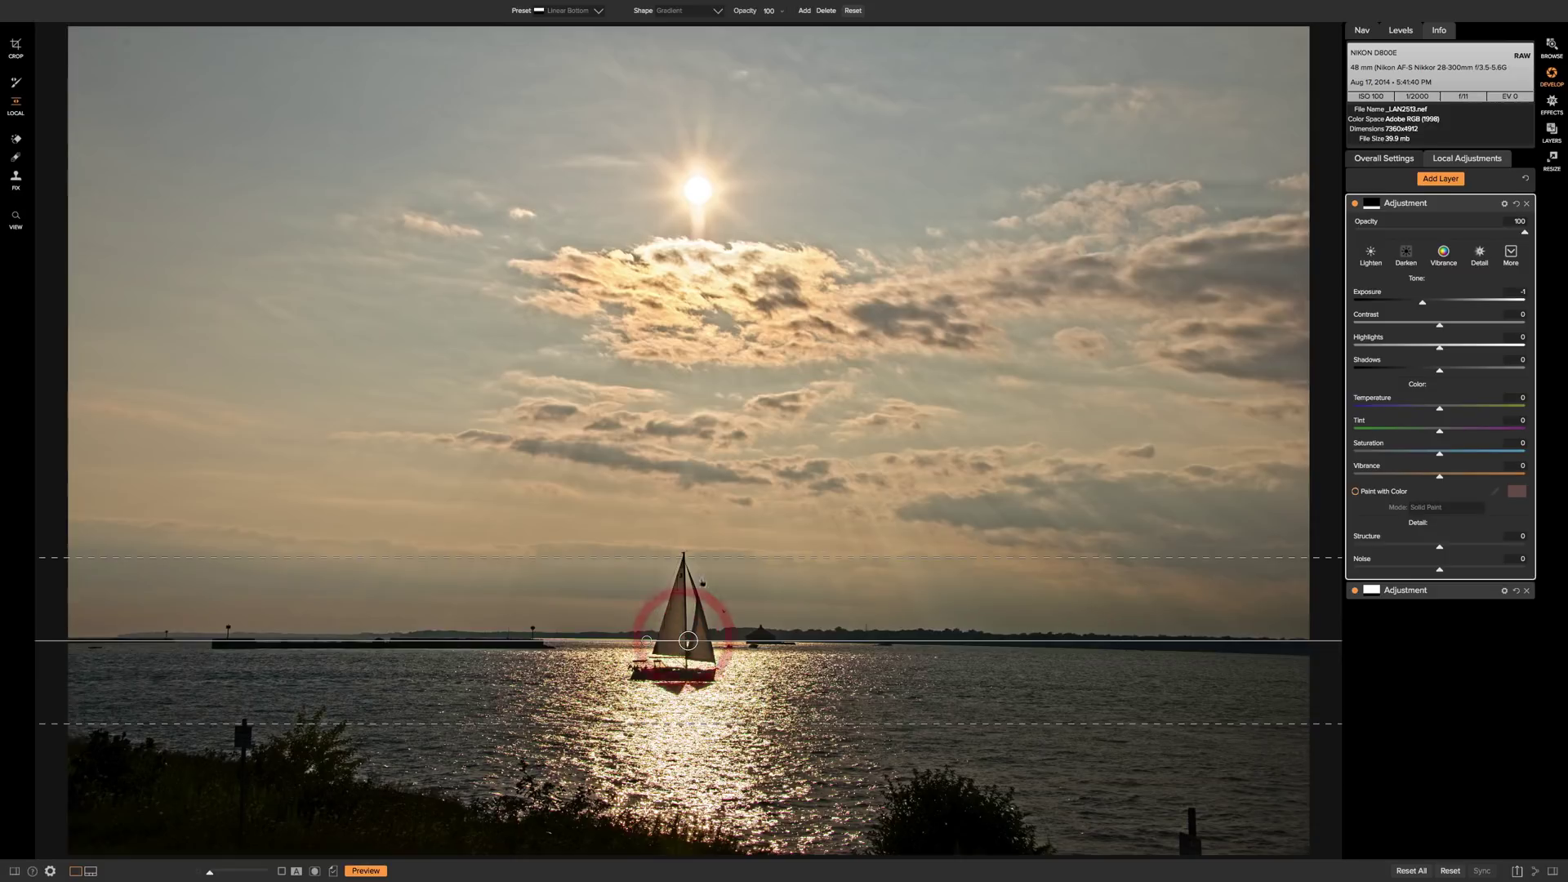
{"action": "left_click_drag", "start_coordinate": [703, 556], "coordinate": [702, 603]}
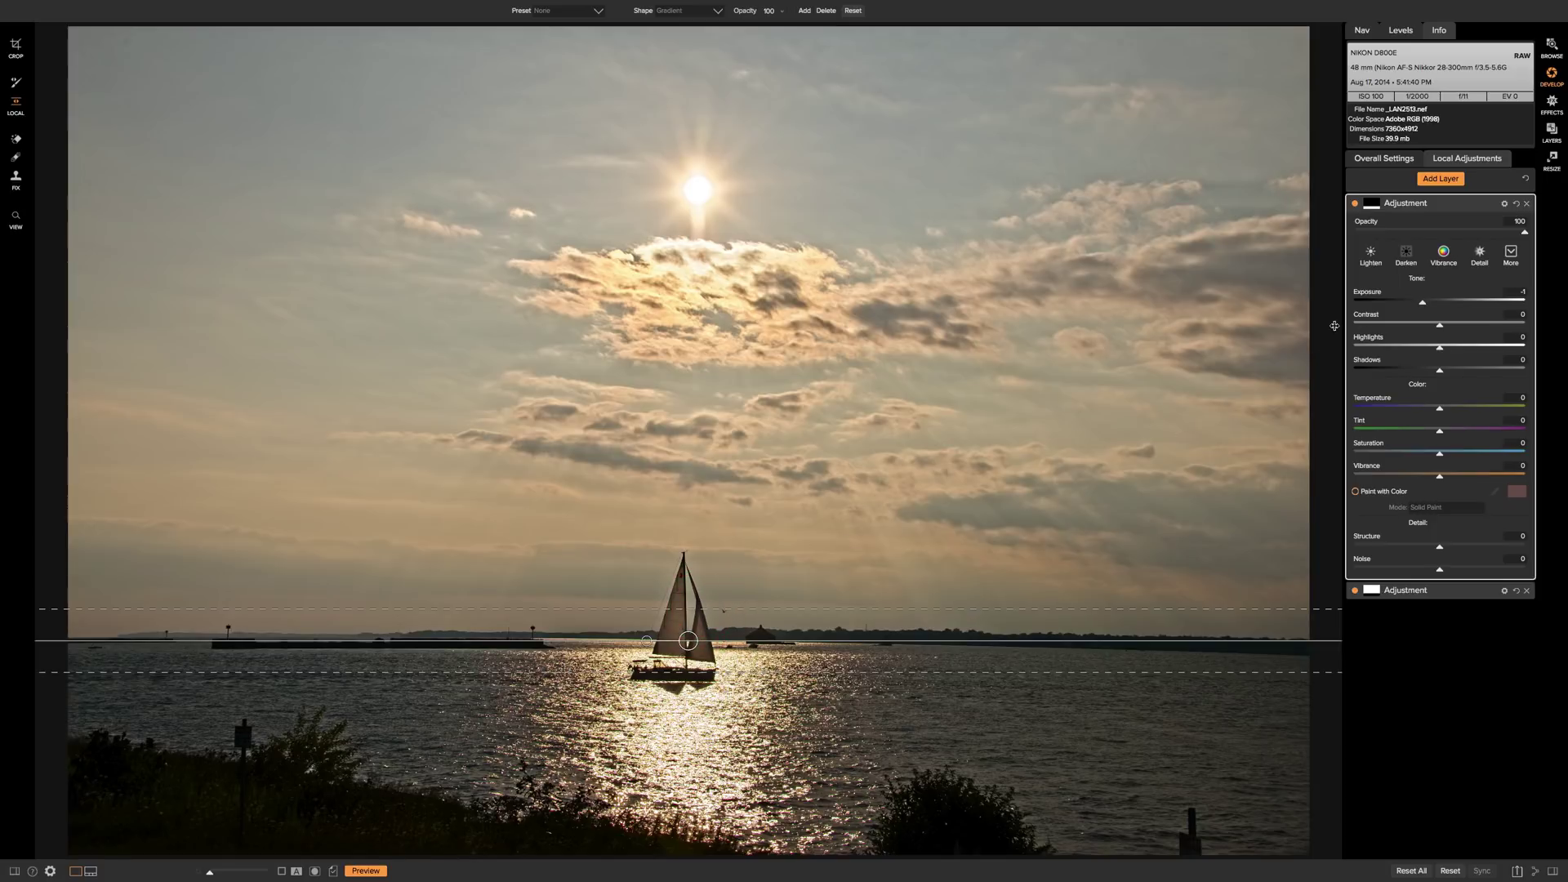
Step: Apply the Cooler style (Temperature -50), then set Vibrance 31 and Structure -21
{"action": "left_click", "coordinate": [1510, 253]}
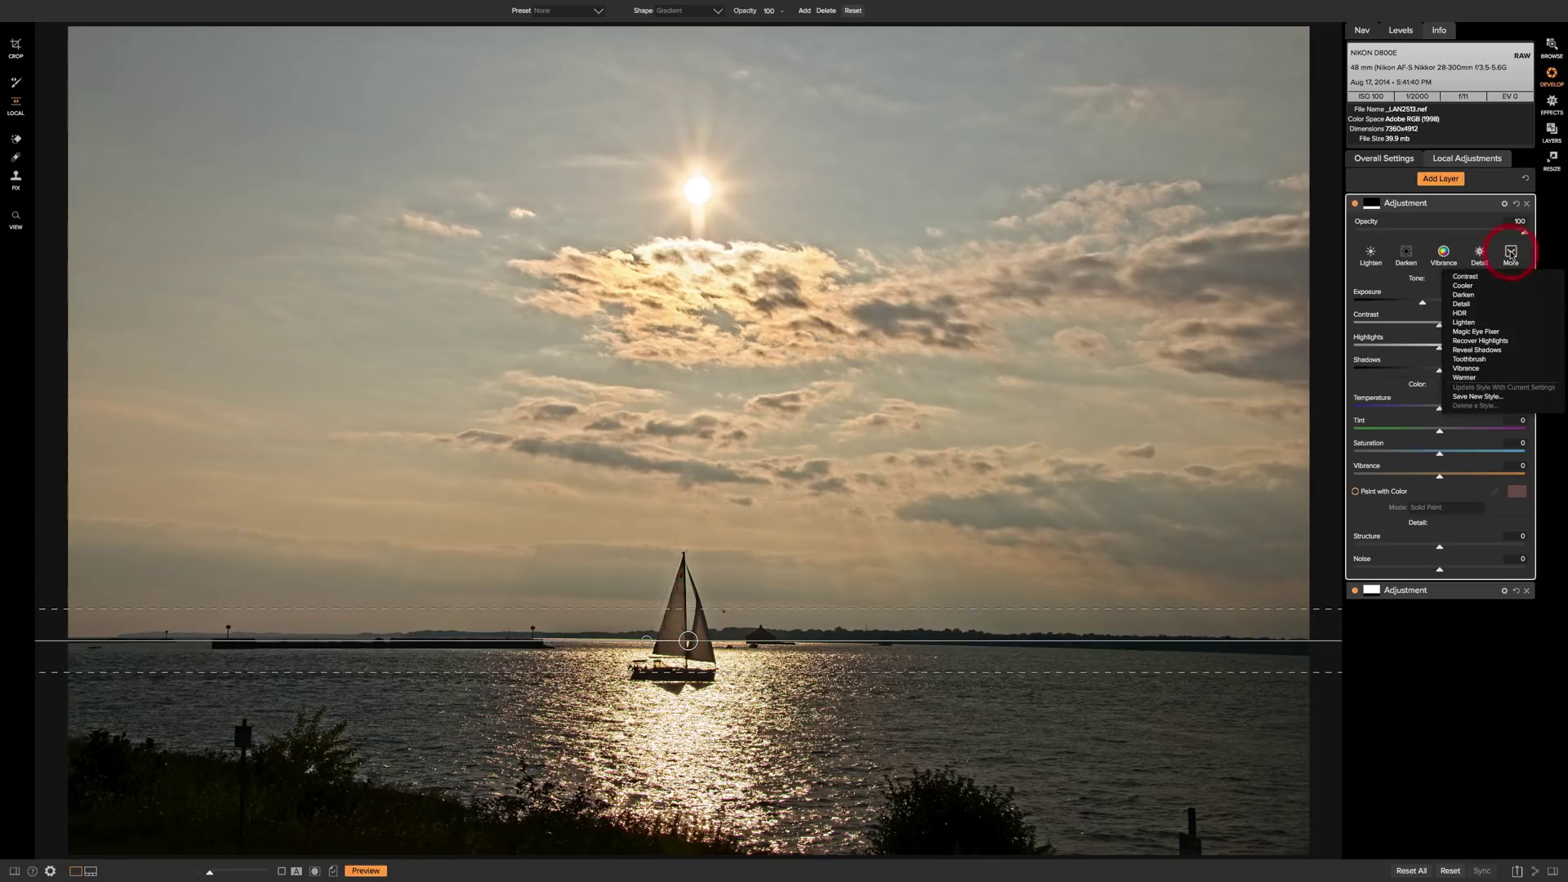
{"action": "left_click", "coordinate": [1468, 286]}
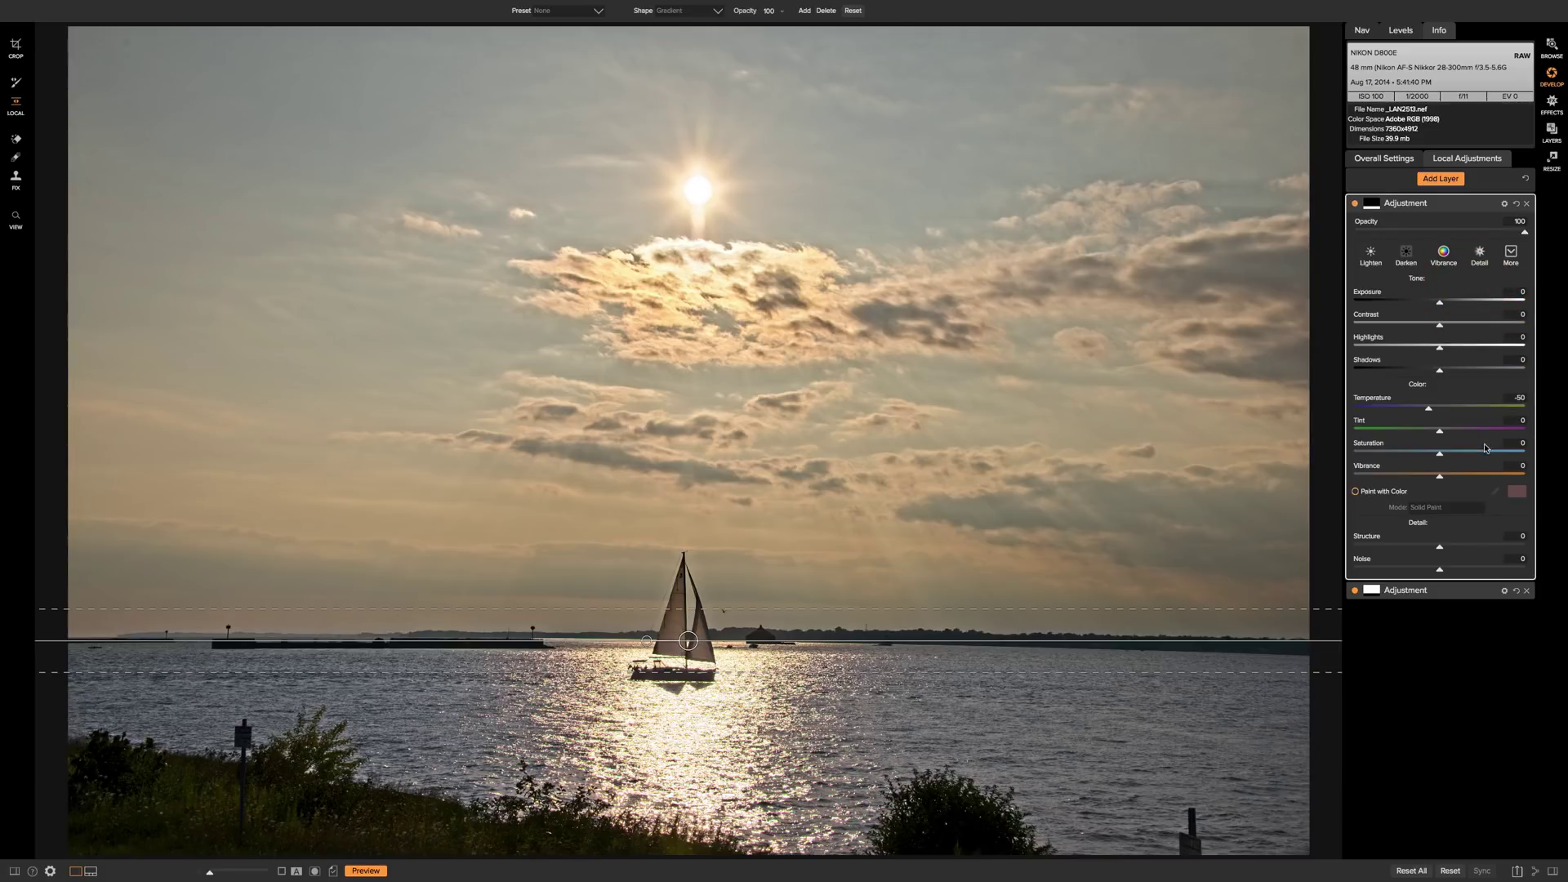
{"action": "left_click_drag", "start_coordinate": [1440, 476], "coordinate": [1467, 479]}
{"action": "mouse_move", "coordinate": [1440, 549]}
{"action": "left_mouse_down"}
{"action": "mouse_move", "coordinate": [1358, 549]}
{"action": "mouse_move", "coordinate": [1421, 550]}
{"action": "left_mouse_up"}
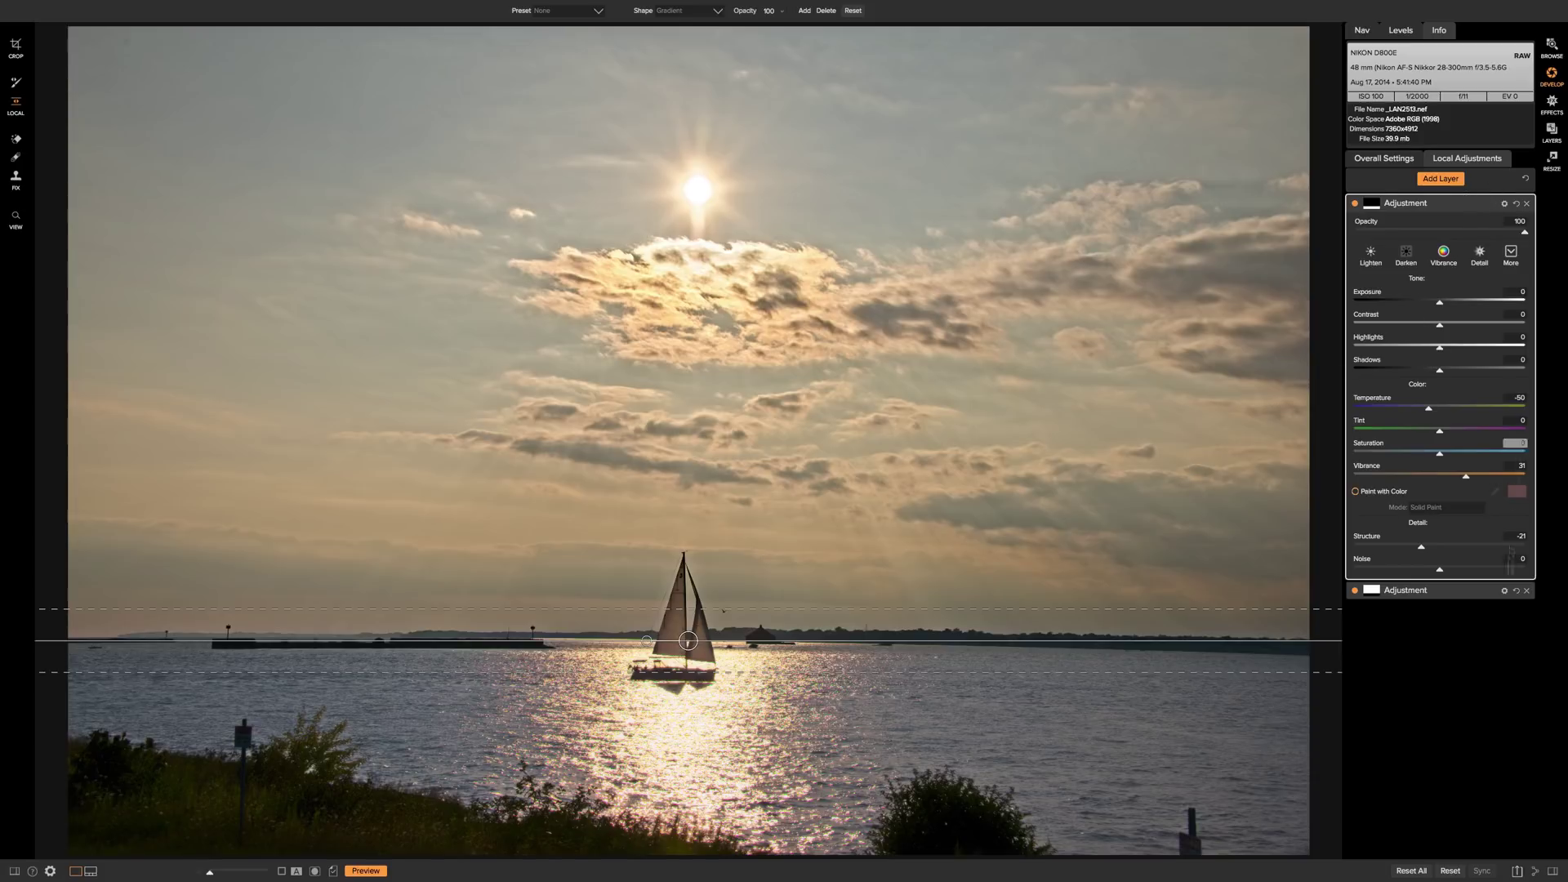
{"action": "left_click", "coordinate": [1454, 593]}
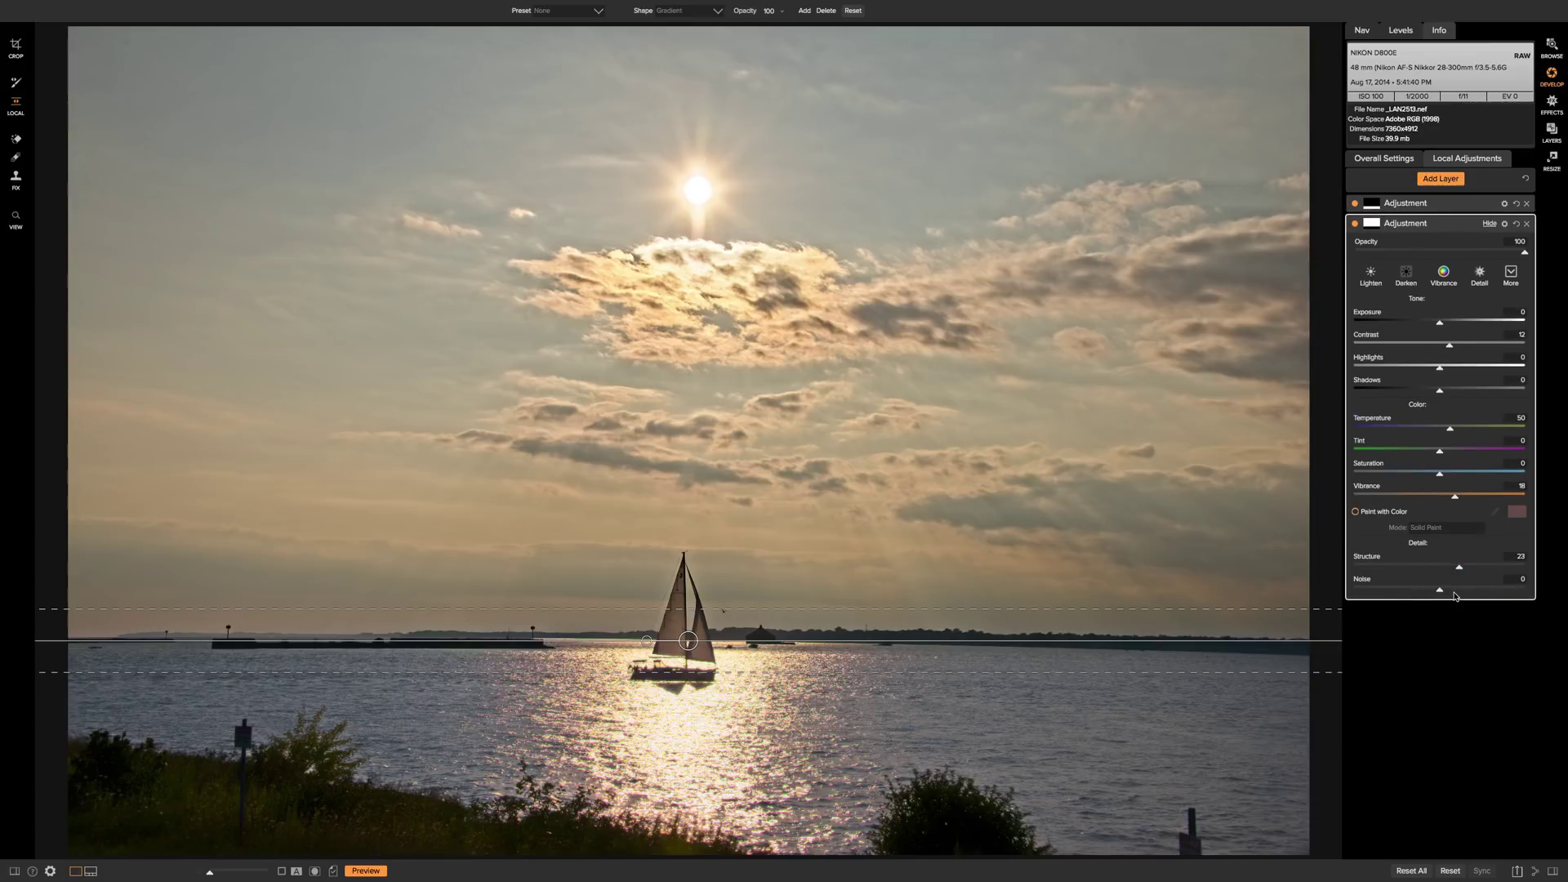
{"action": "left_click", "coordinate": [1454, 225]}
{"action": "left_click", "coordinate": [1453, 225]}
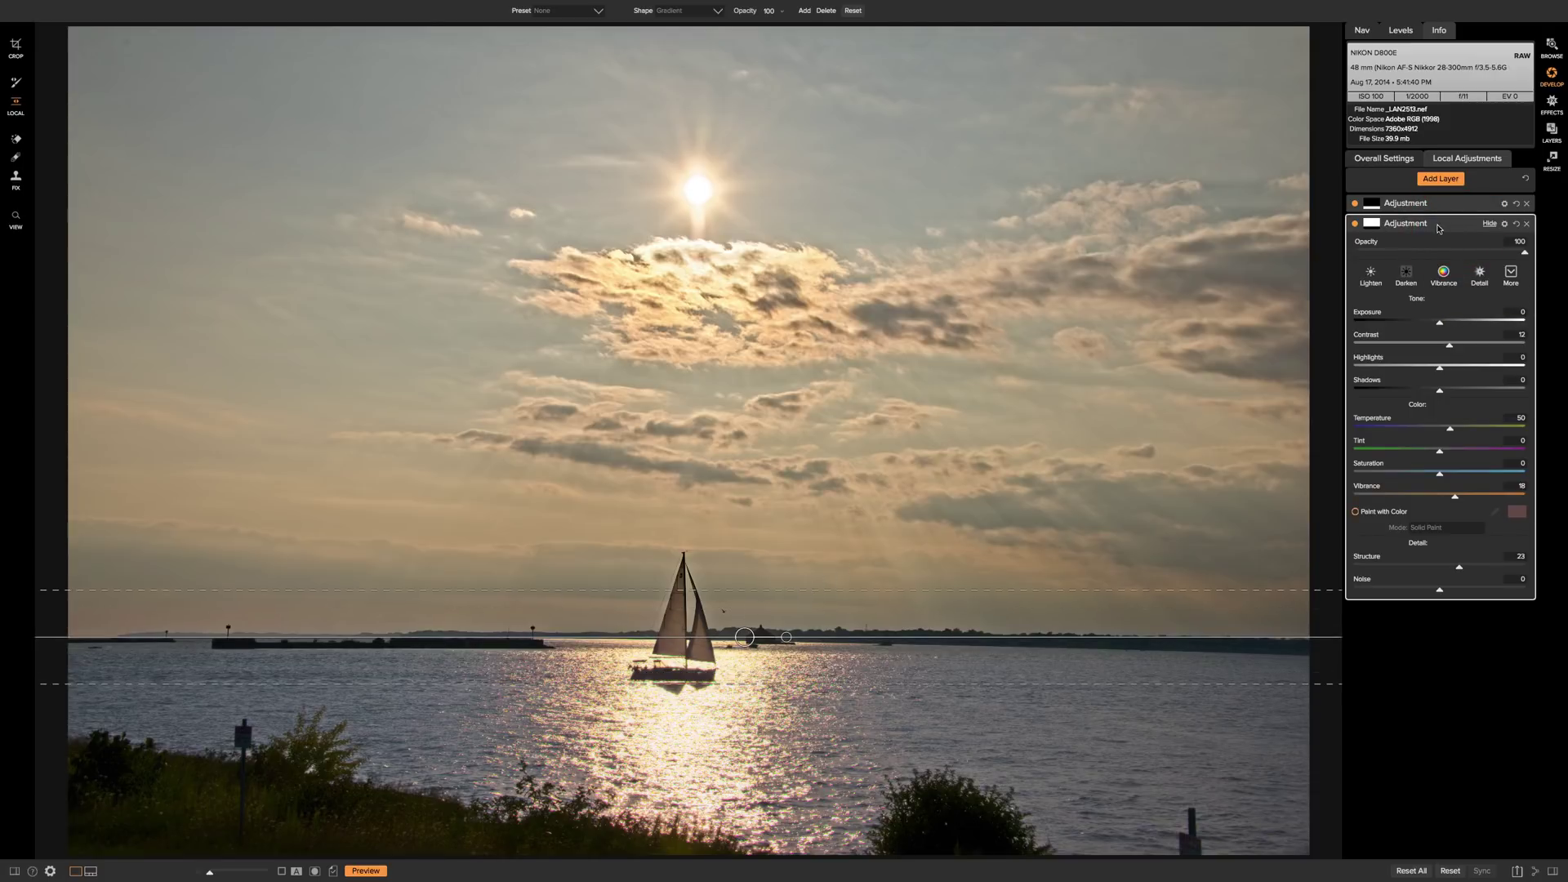
{"action": "left_click_drag", "start_coordinate": [1438, 322], "coordinate": [1406, 327]}
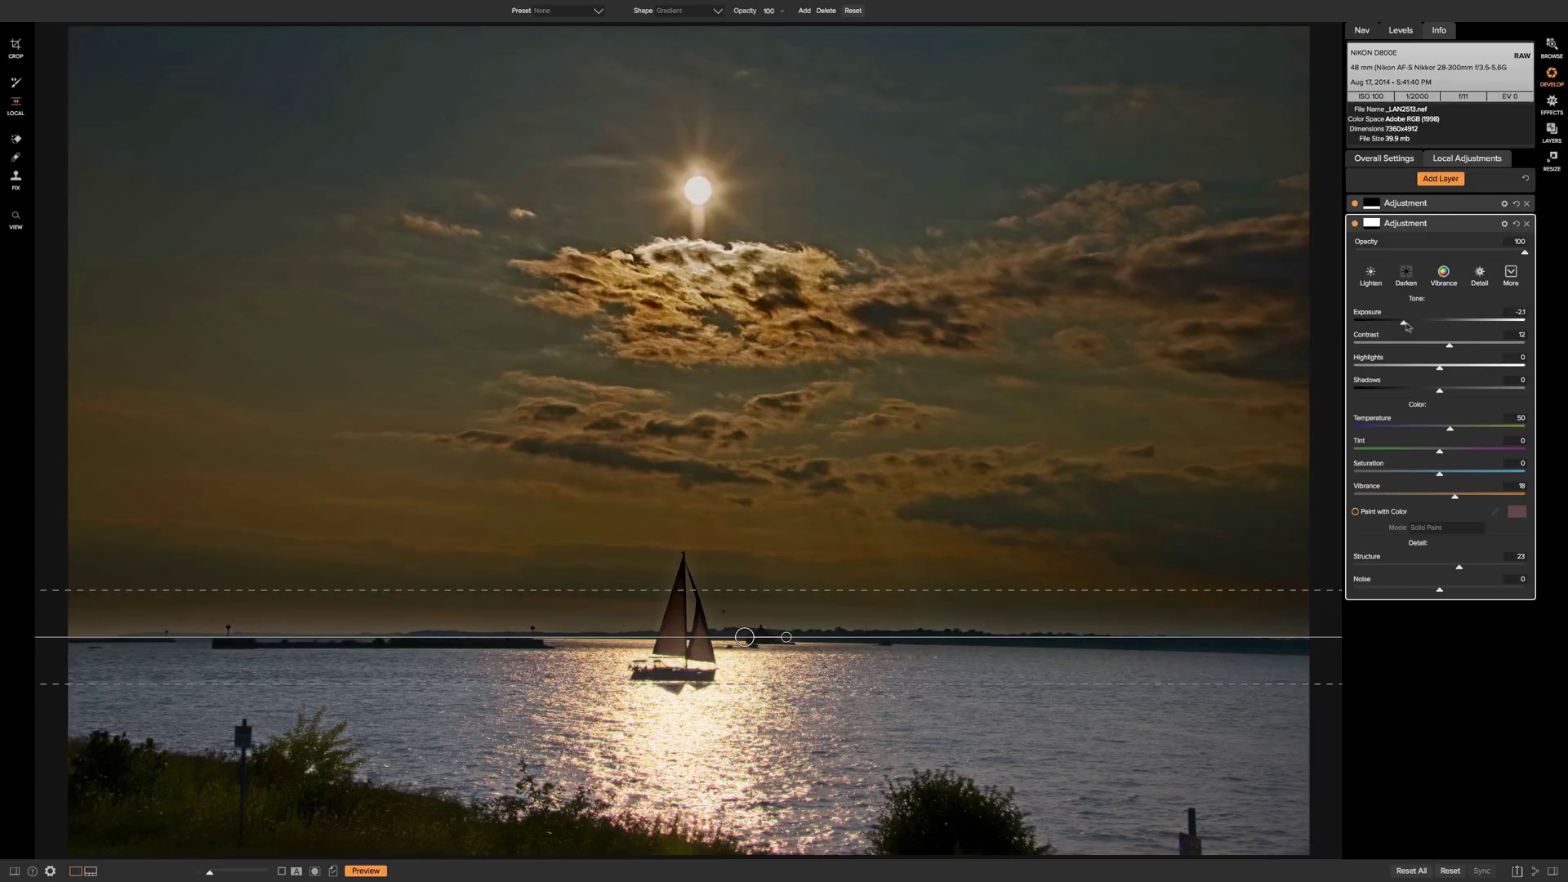
{"action": "double_click", "coordinate": [1406, 324]}
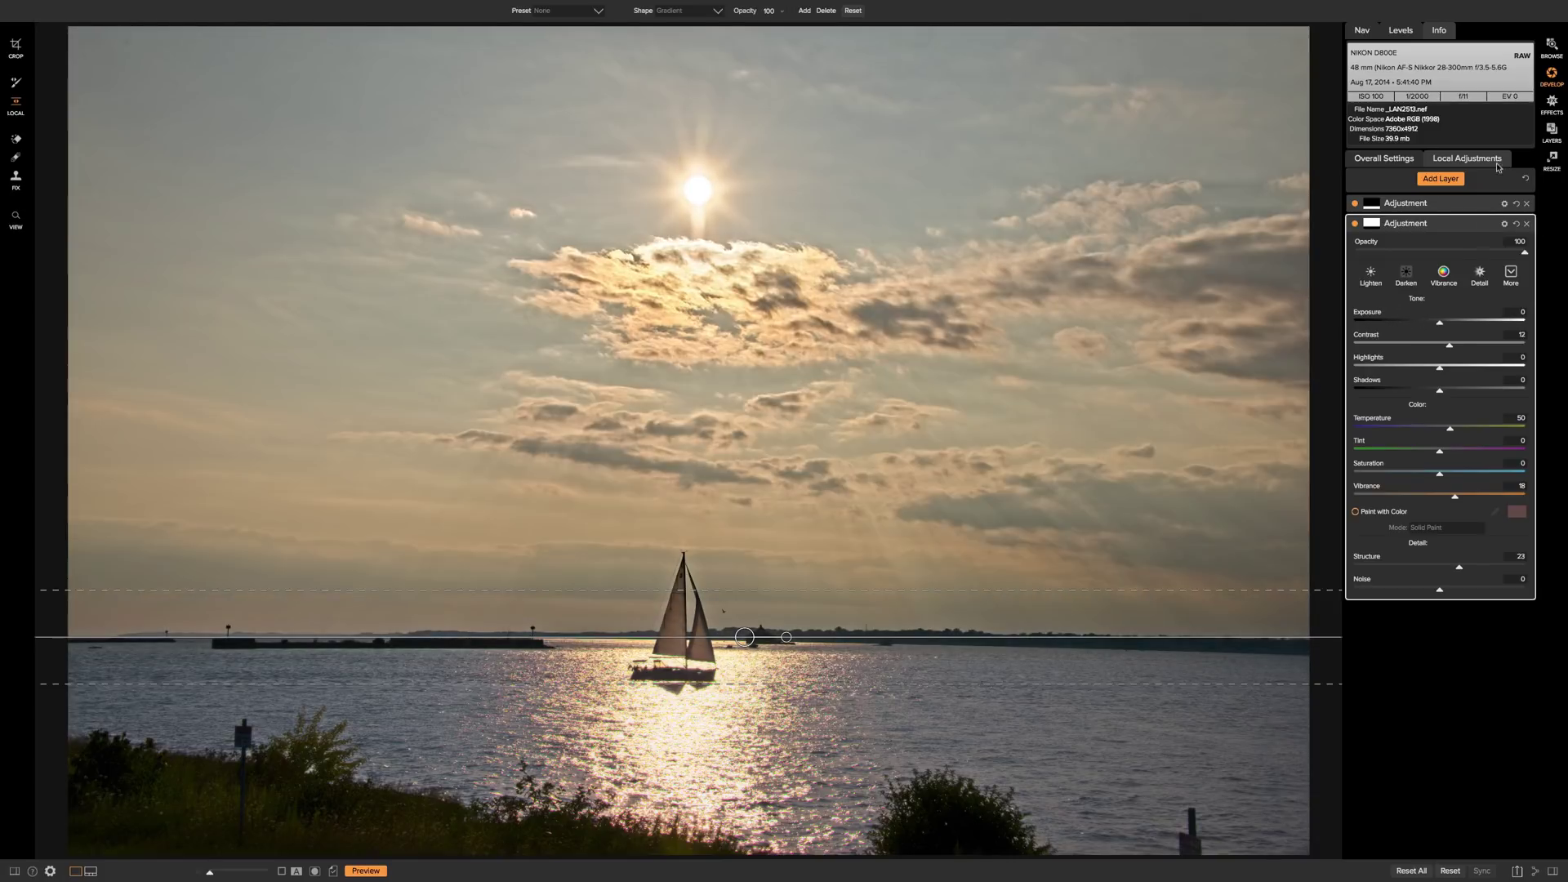
{"action": "left_click", "coordinate": [1445, 207]}
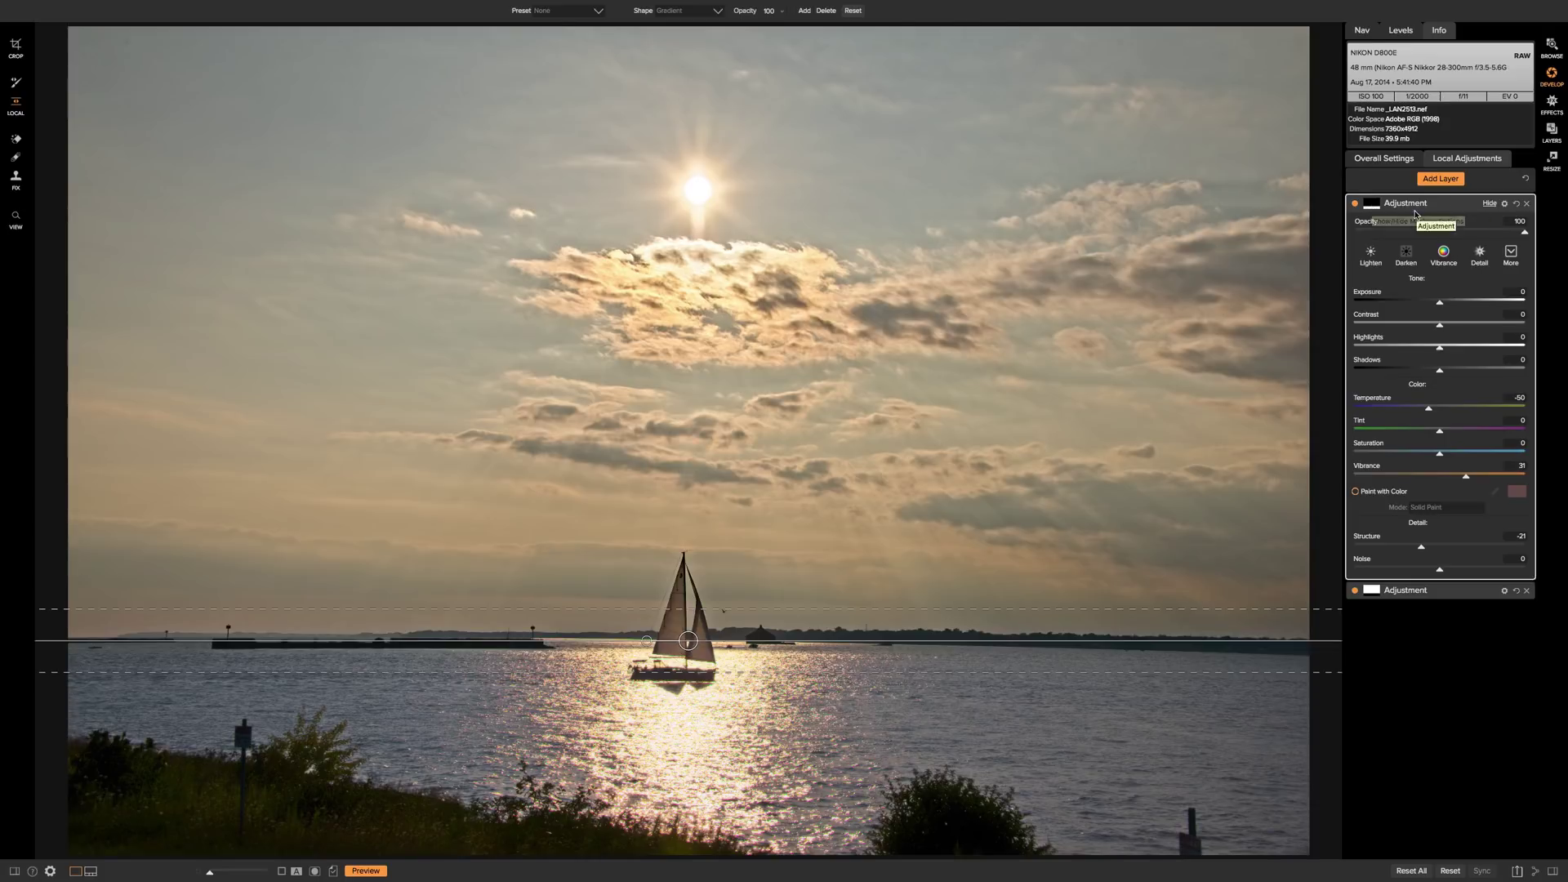
Step: Display the water layer's mask options, showing Density 100 and Feather 0
{"action": "left_click", "coordinate": [1371, 203]}
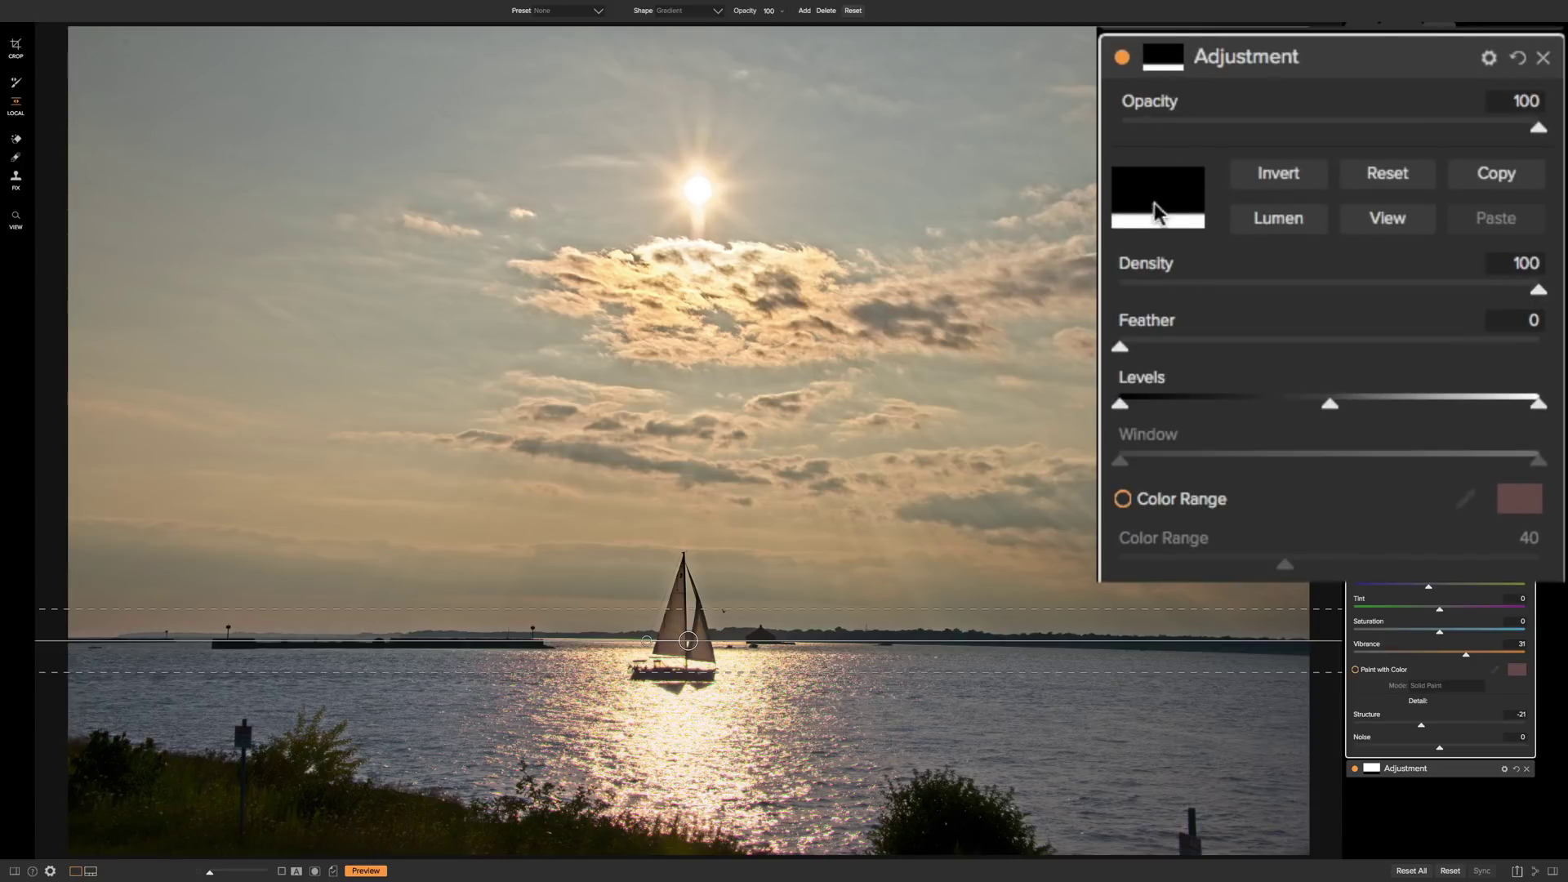